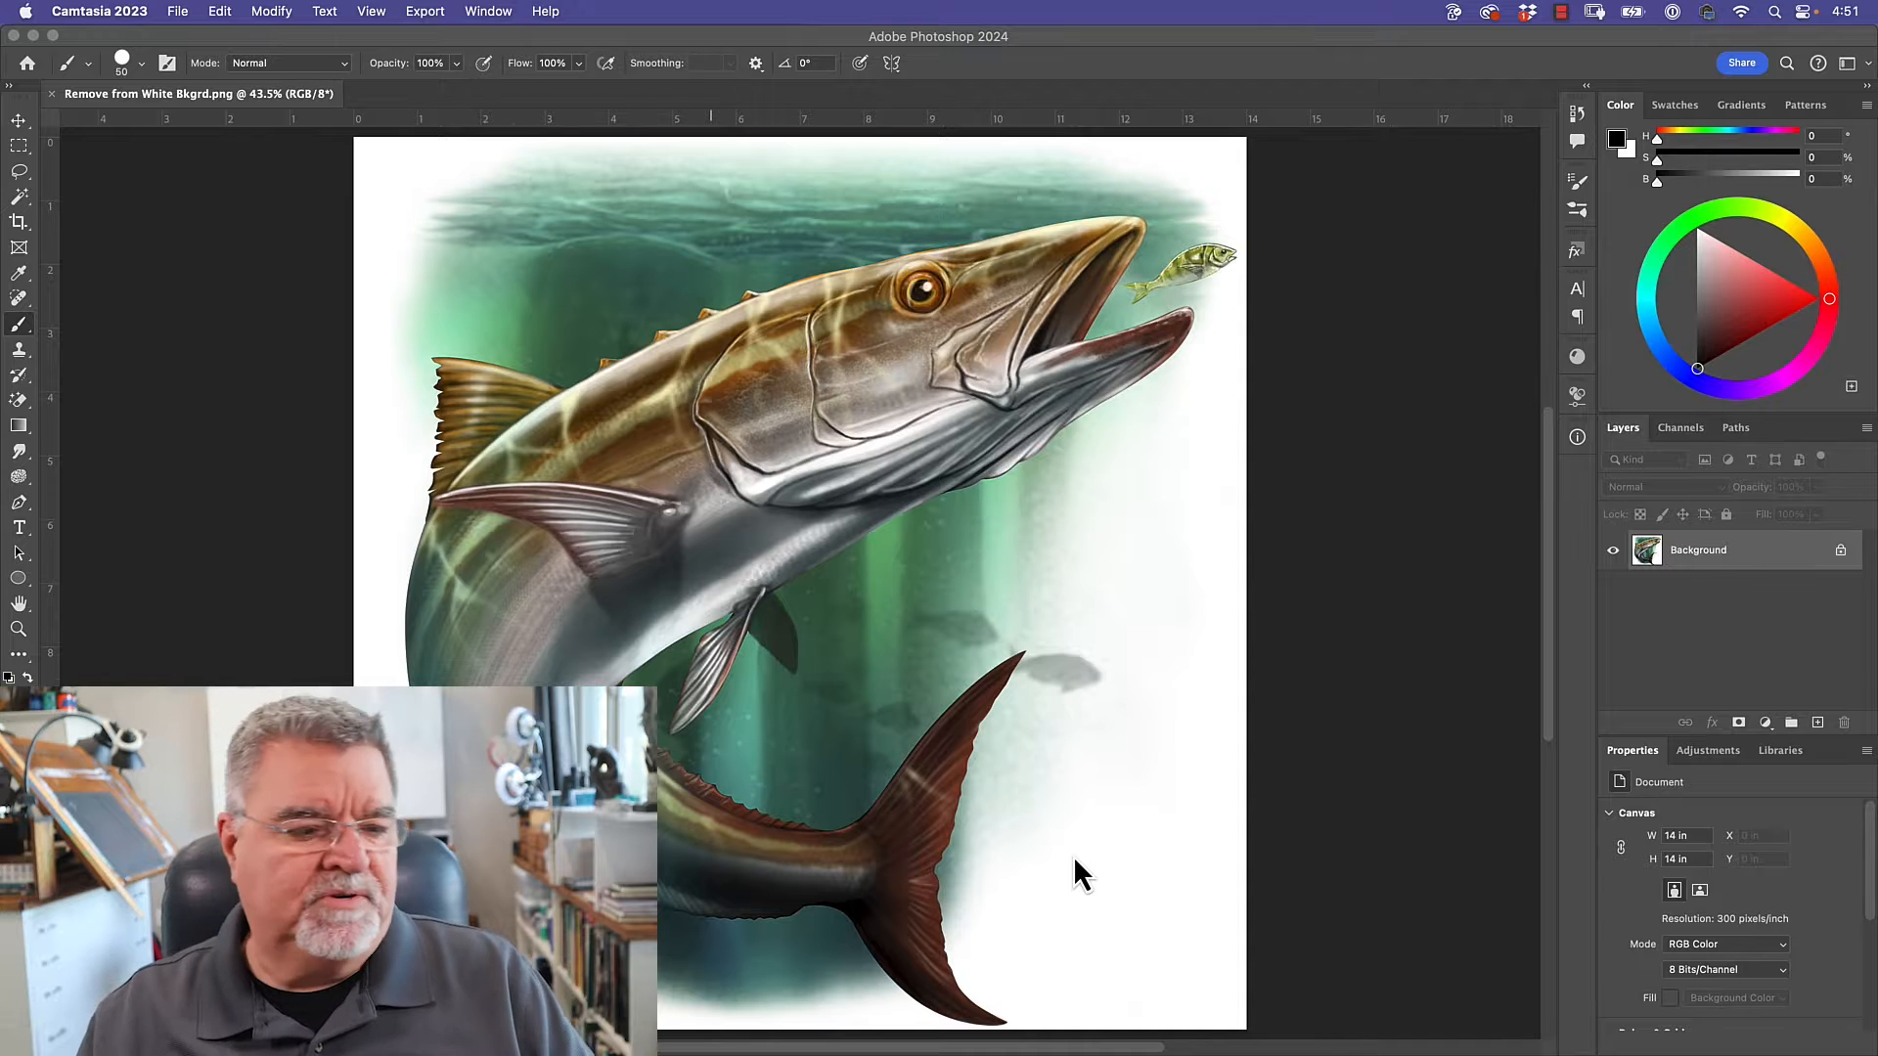
Select the white background with the Magic Wand, invert the selection, and copy the artwork to a new layer with the Background hidden.
left_click(1072, 855)
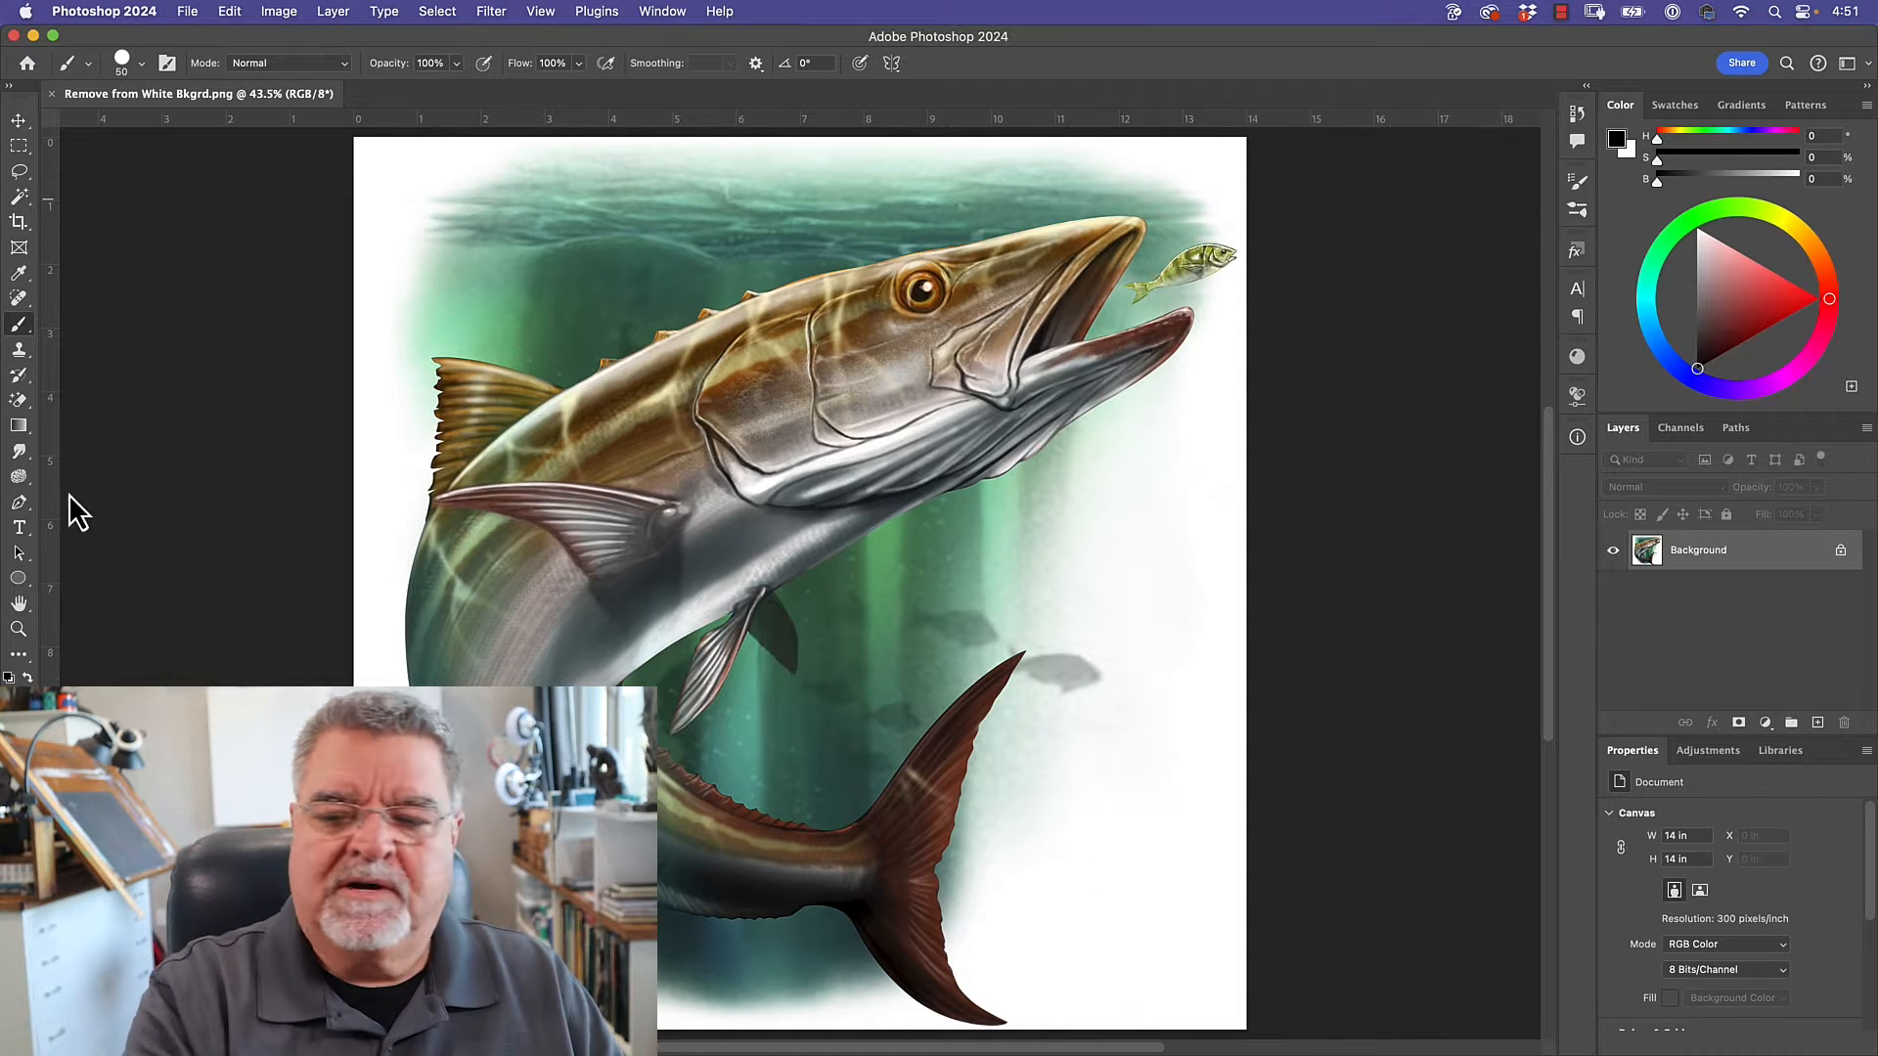
left_click(18, 197)
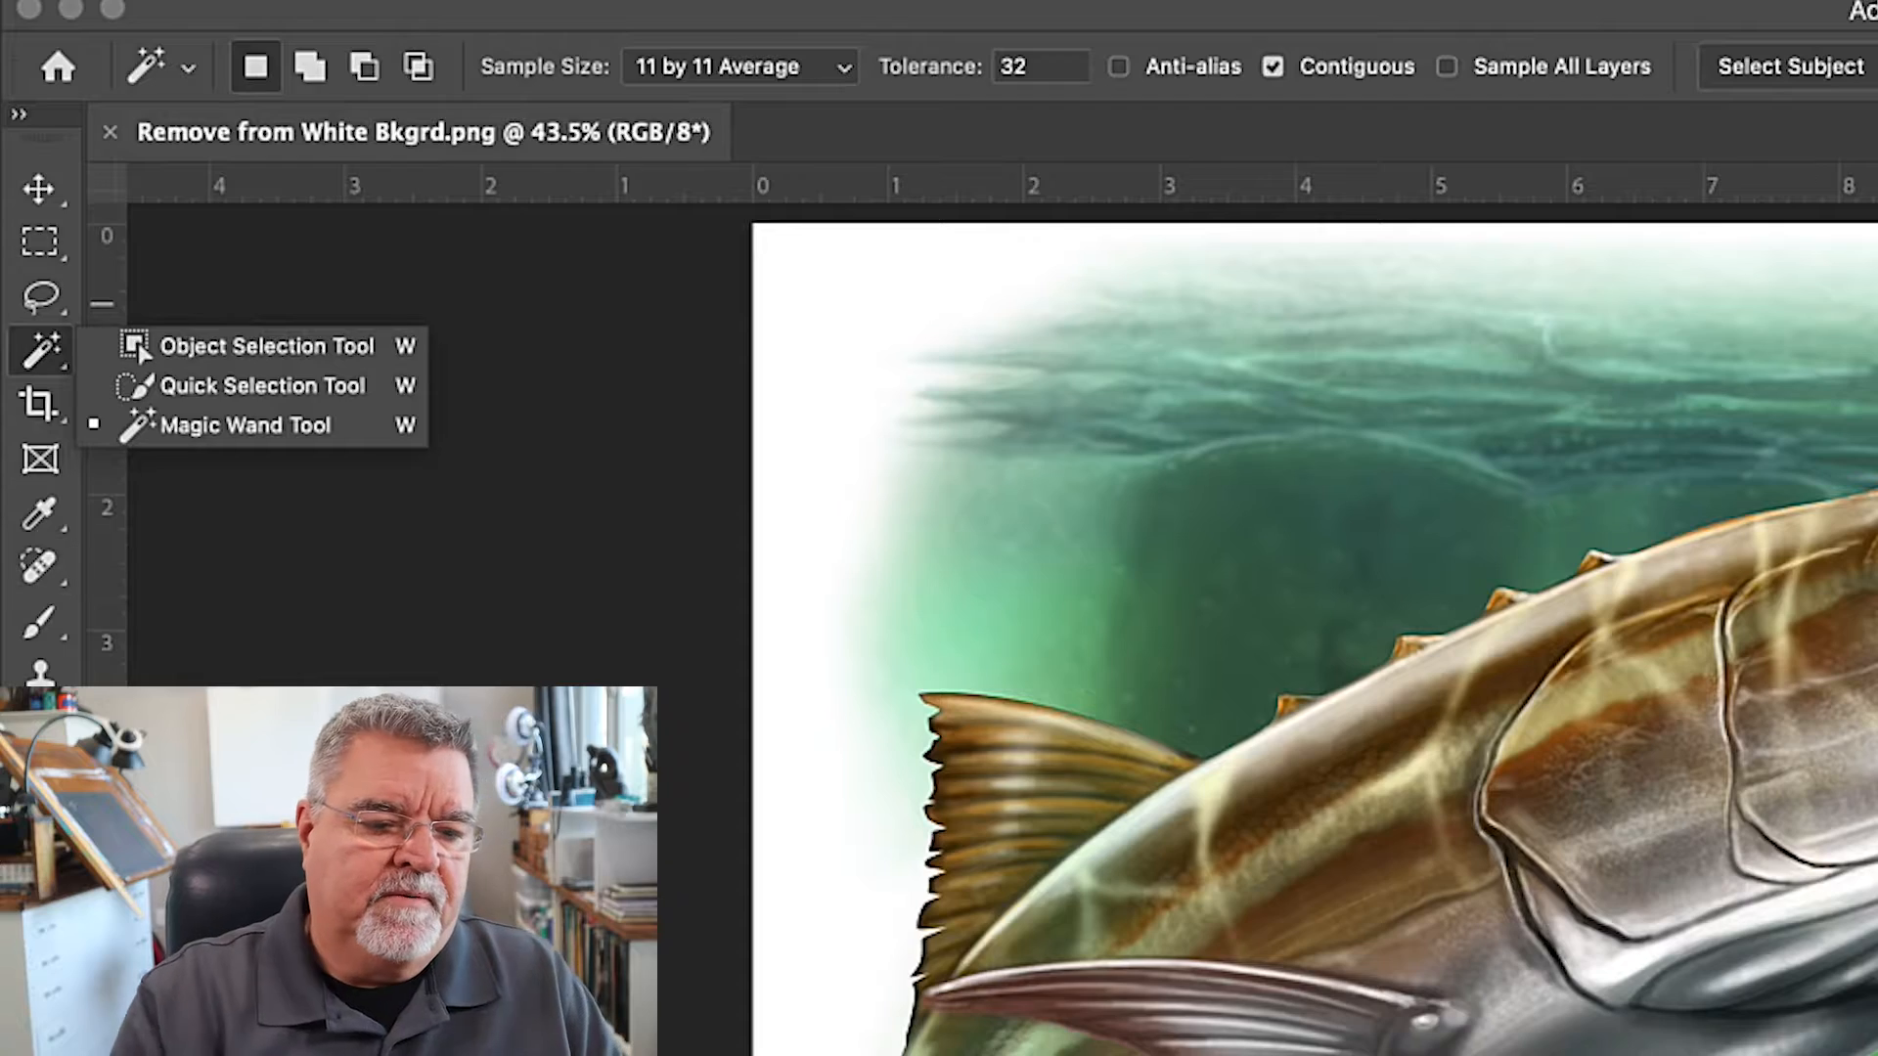
left_click(109, 235)
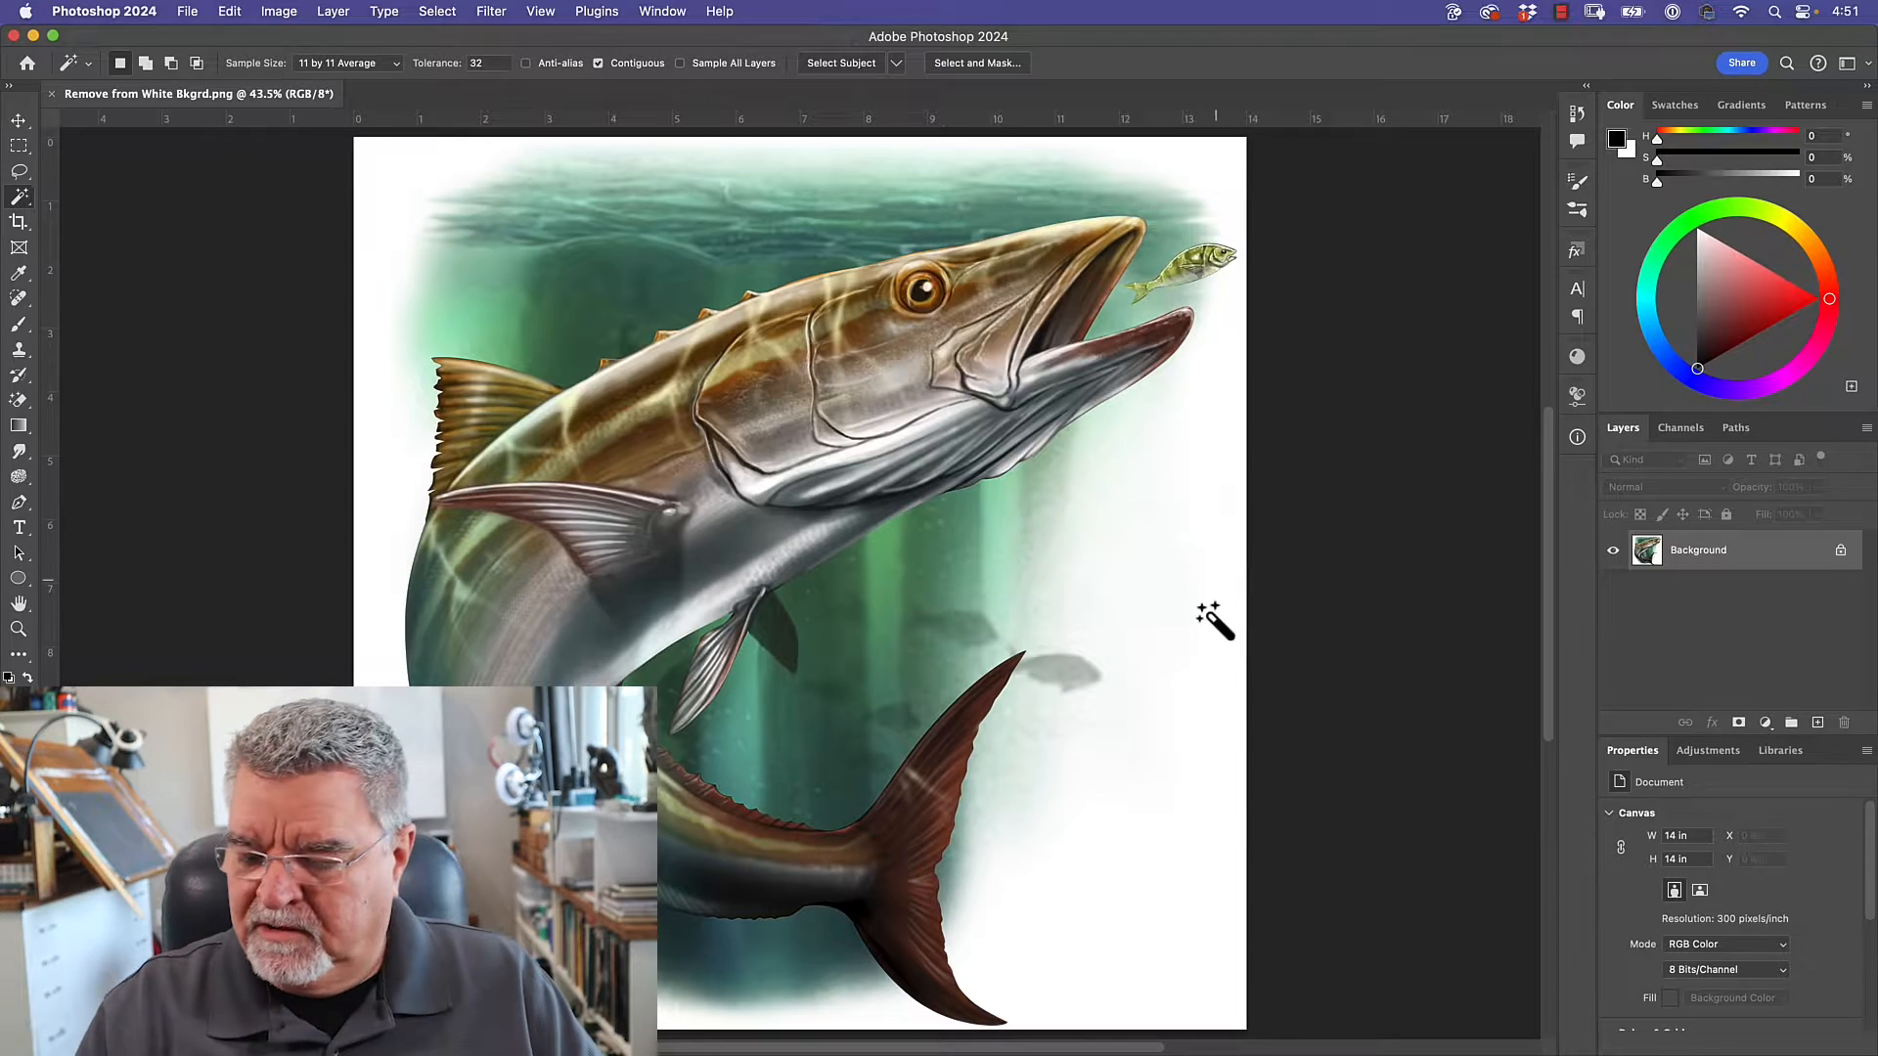
left_click(1225, 798)
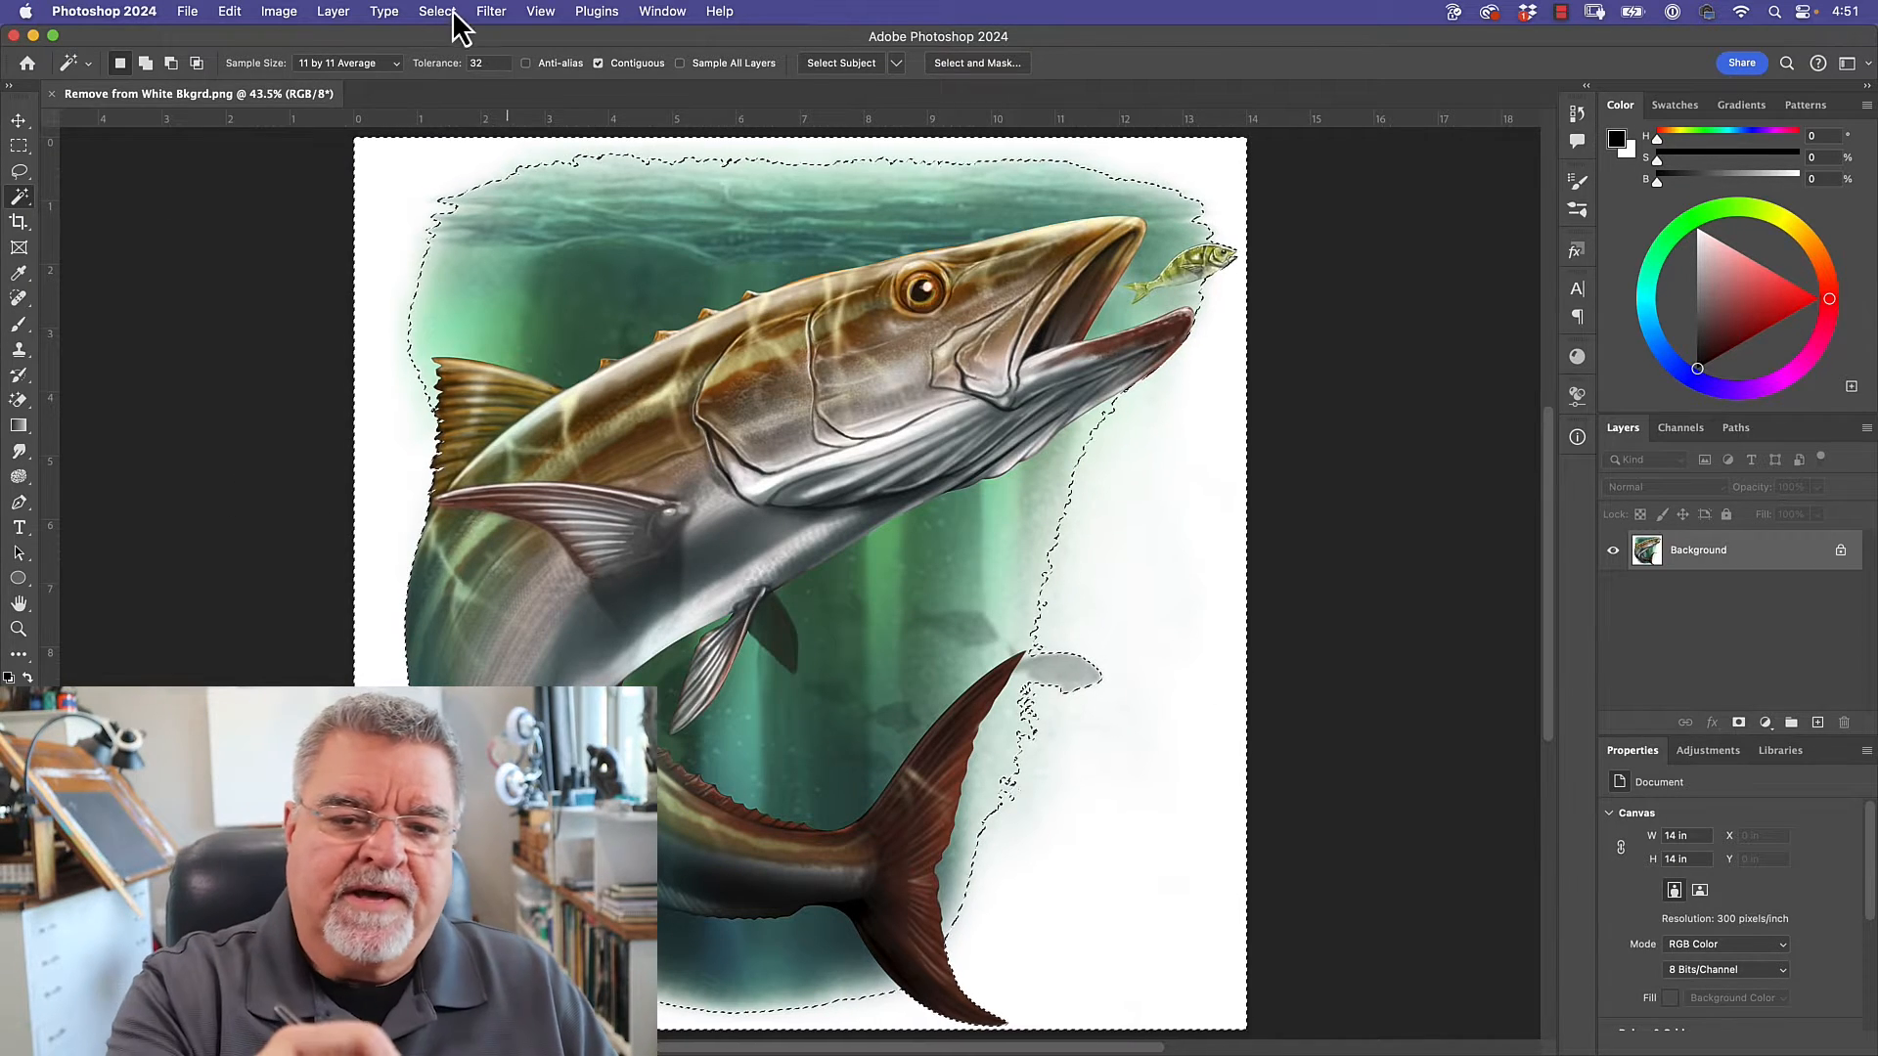
left_click(440, 11)
left_click(447, 90)
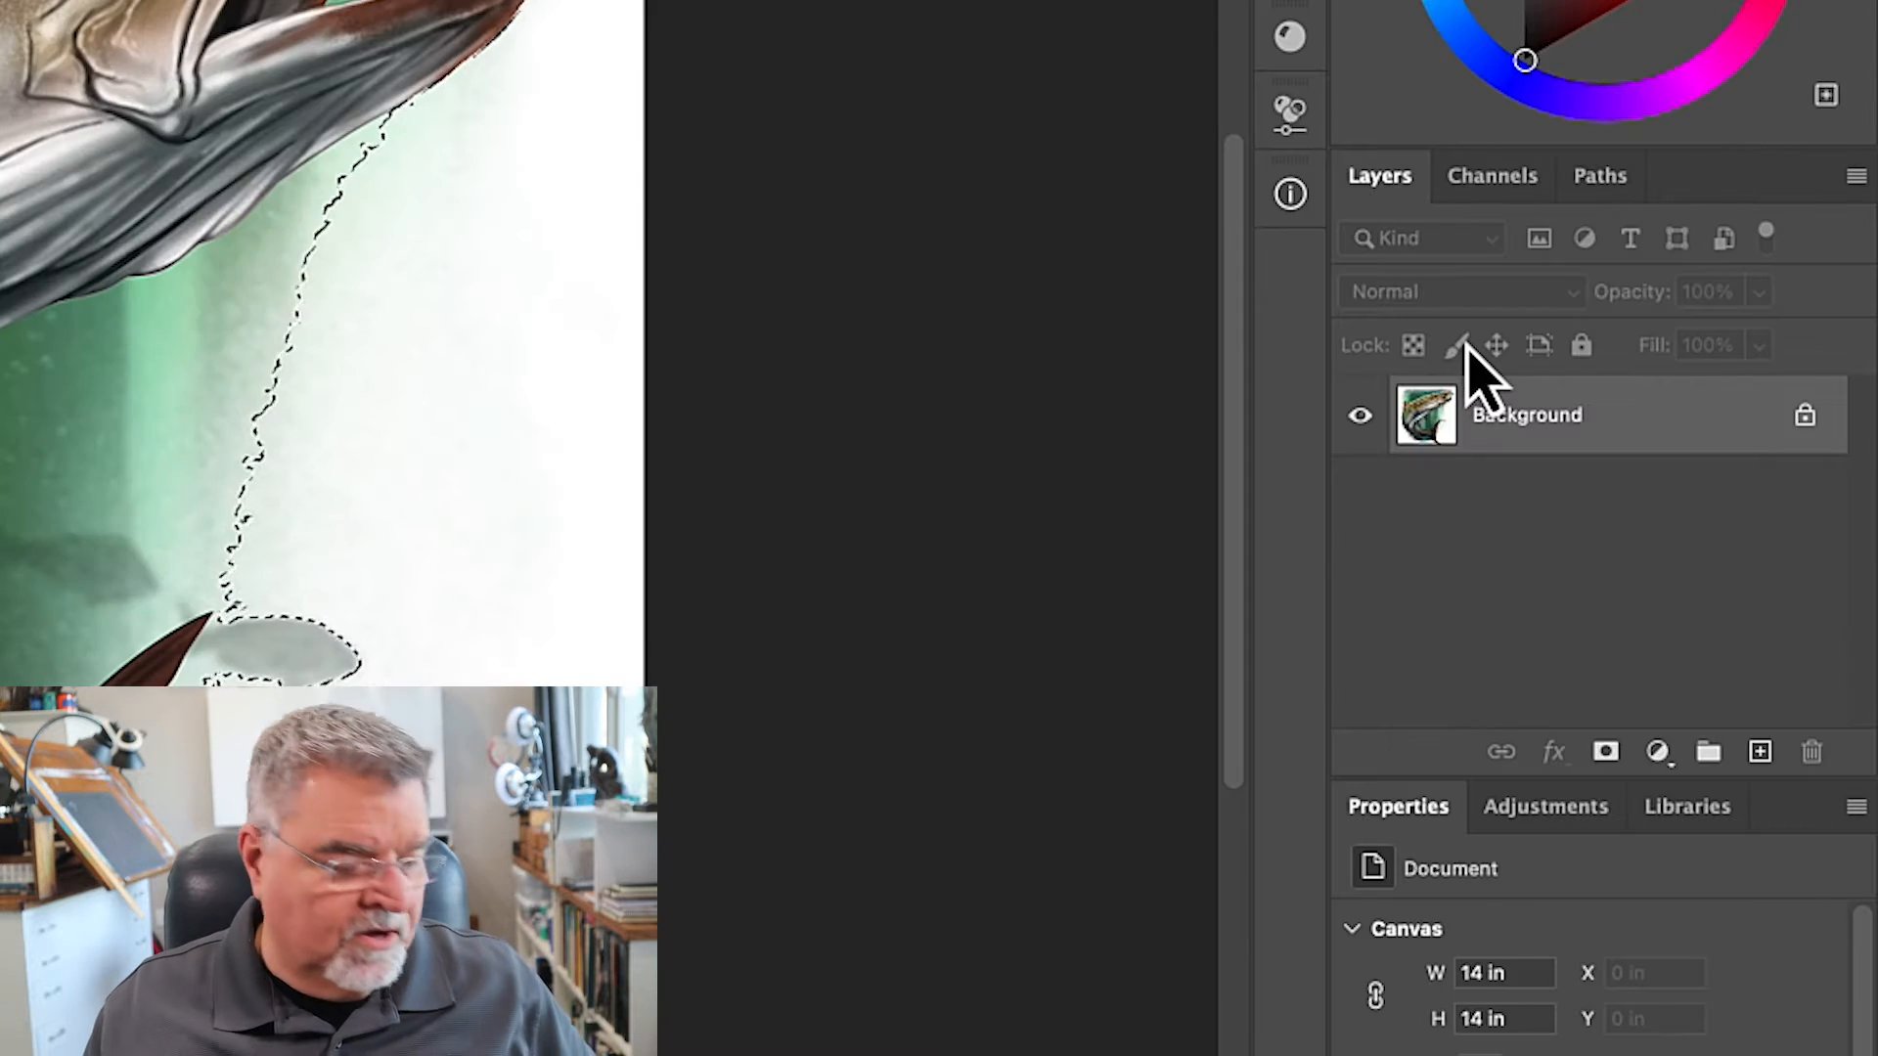
key("super+j")
left_click(1361, 495)
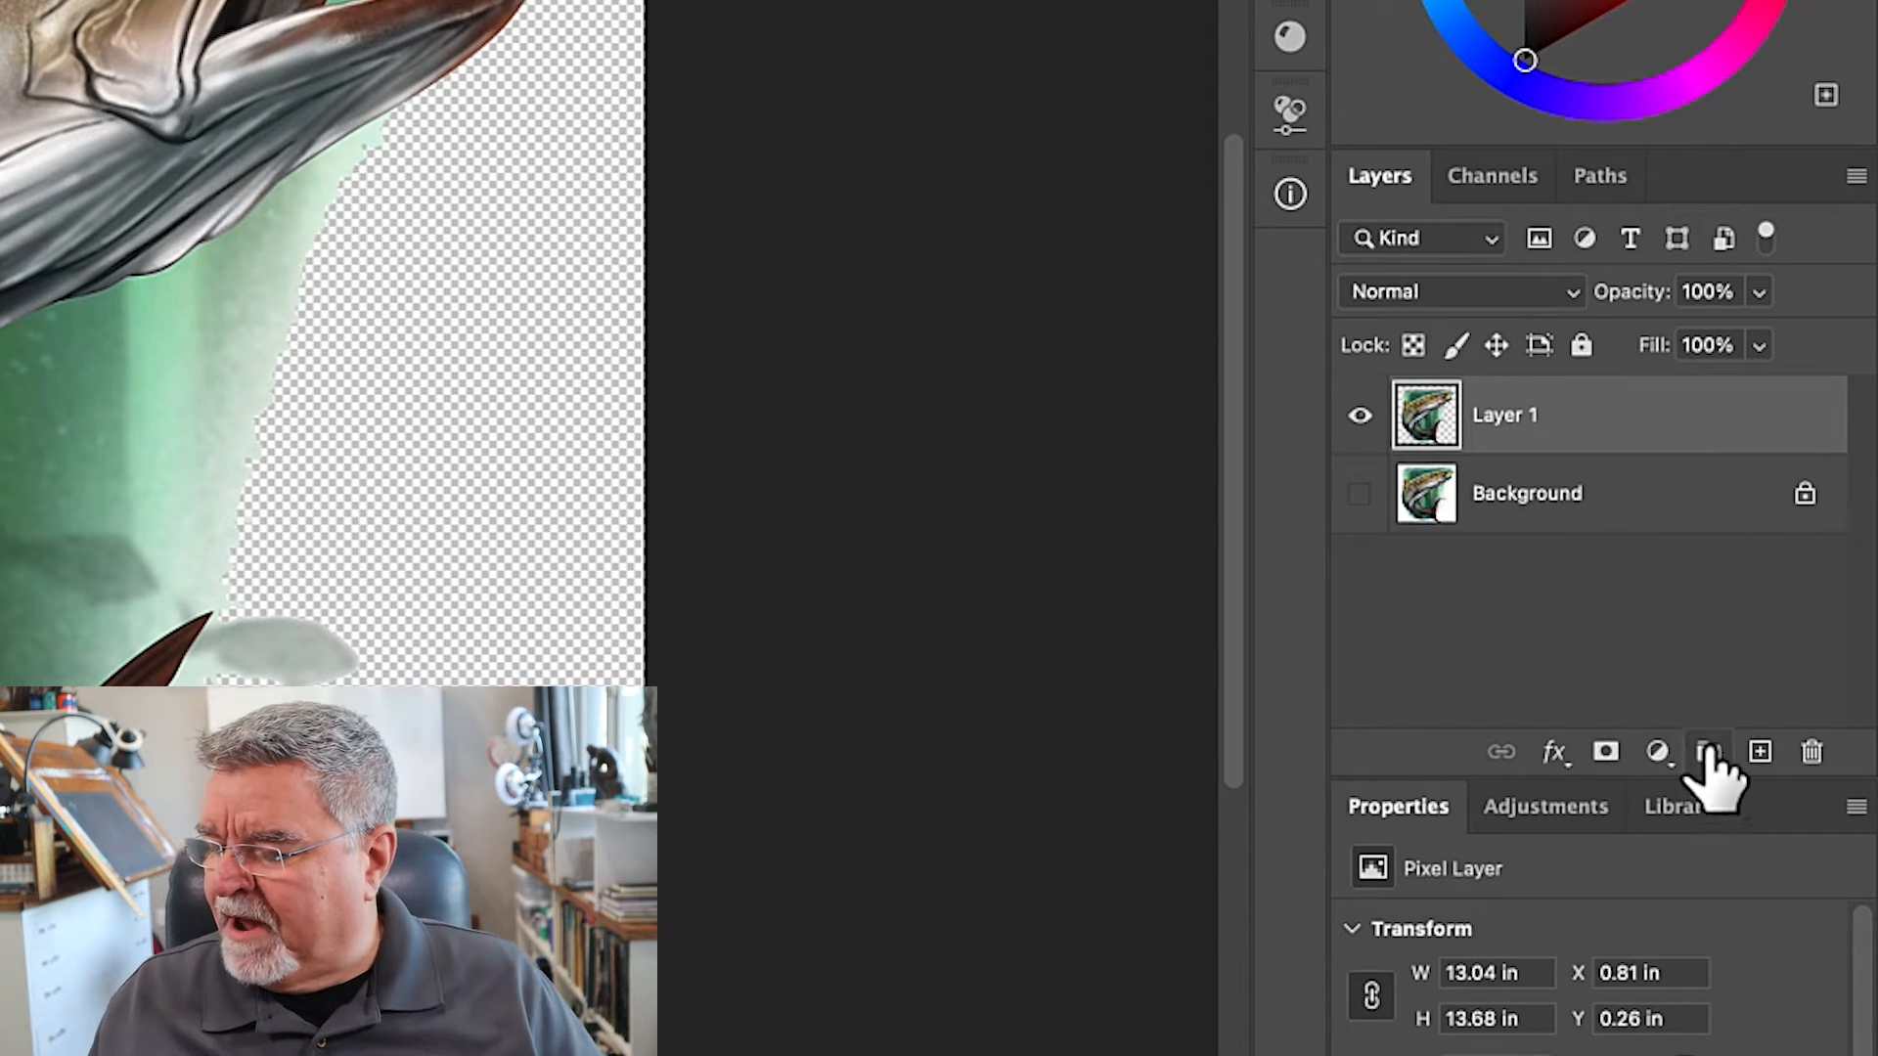
Test the cutout against a black-filled layer placed beneath it, and discard the test layers.
left_click(1760, 751)
left_click_drag(1428, 436, 1425, 495)
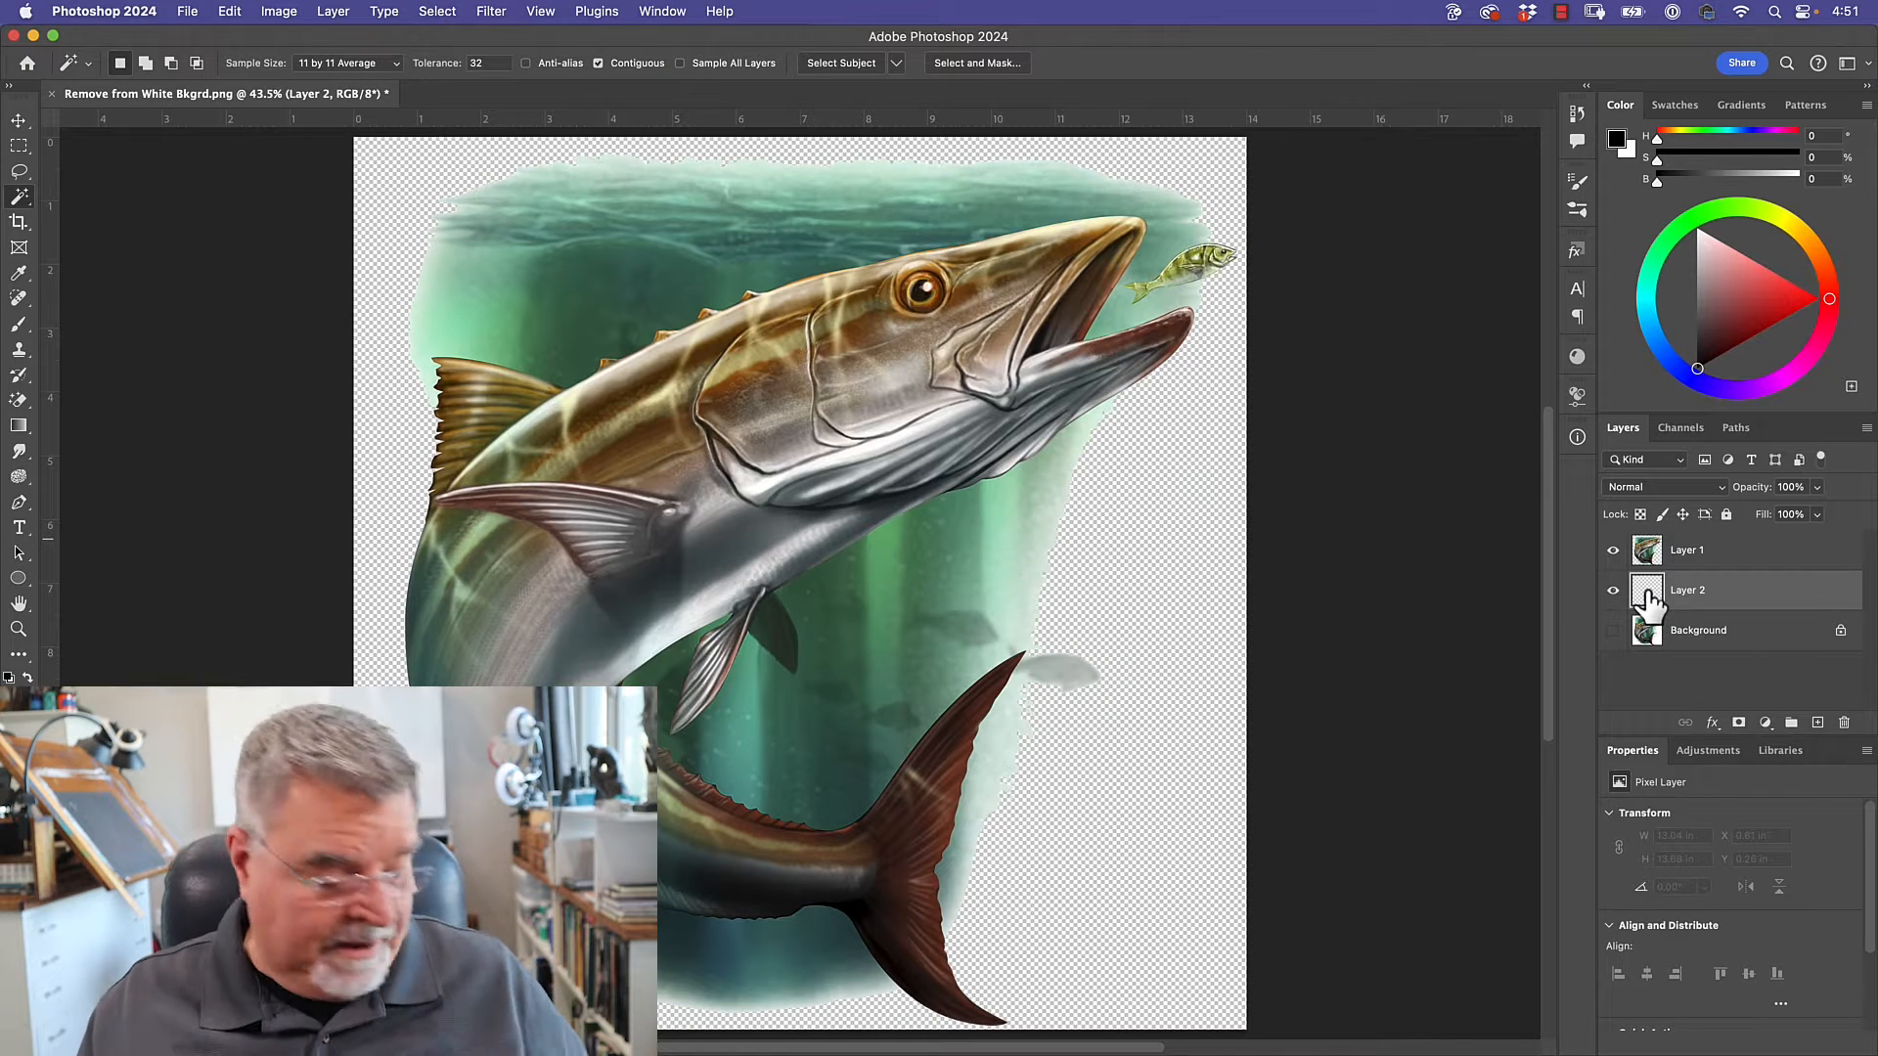
key("alt+BackSpace")
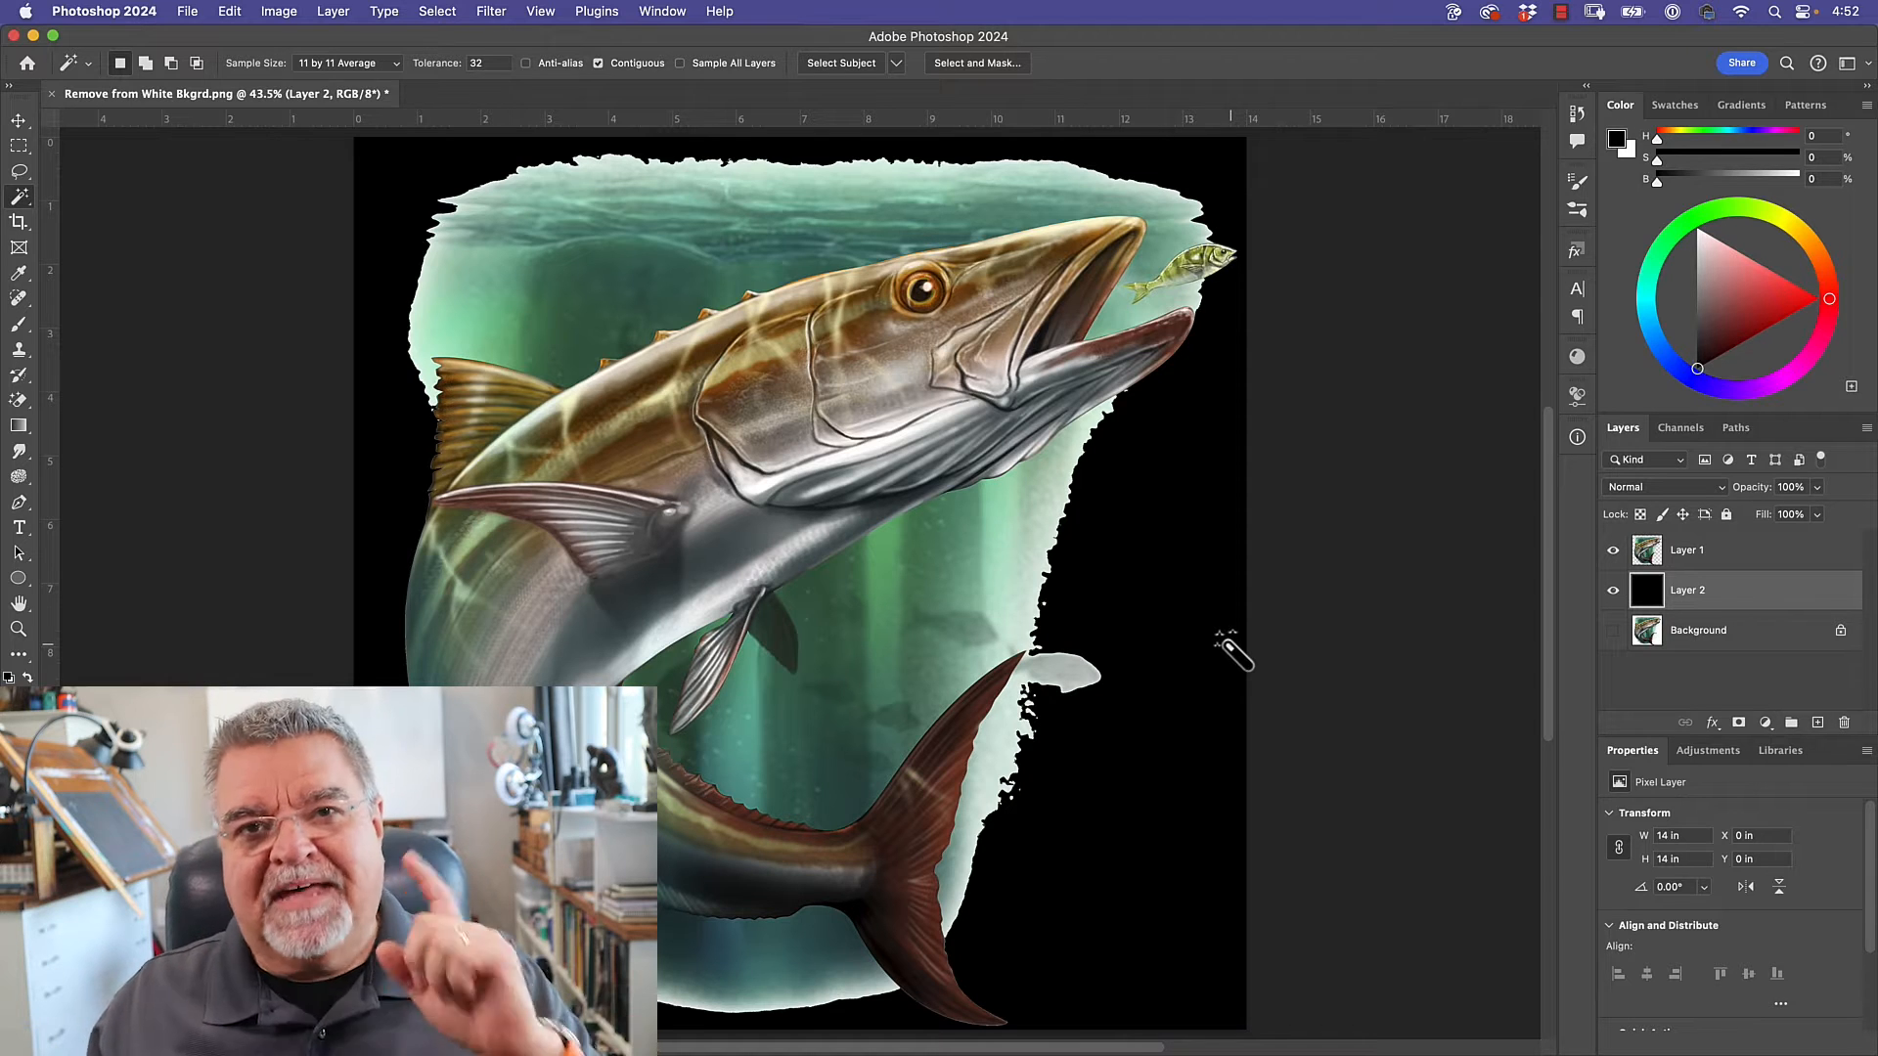
left_click_drag(1647, 553, 1844, 722)
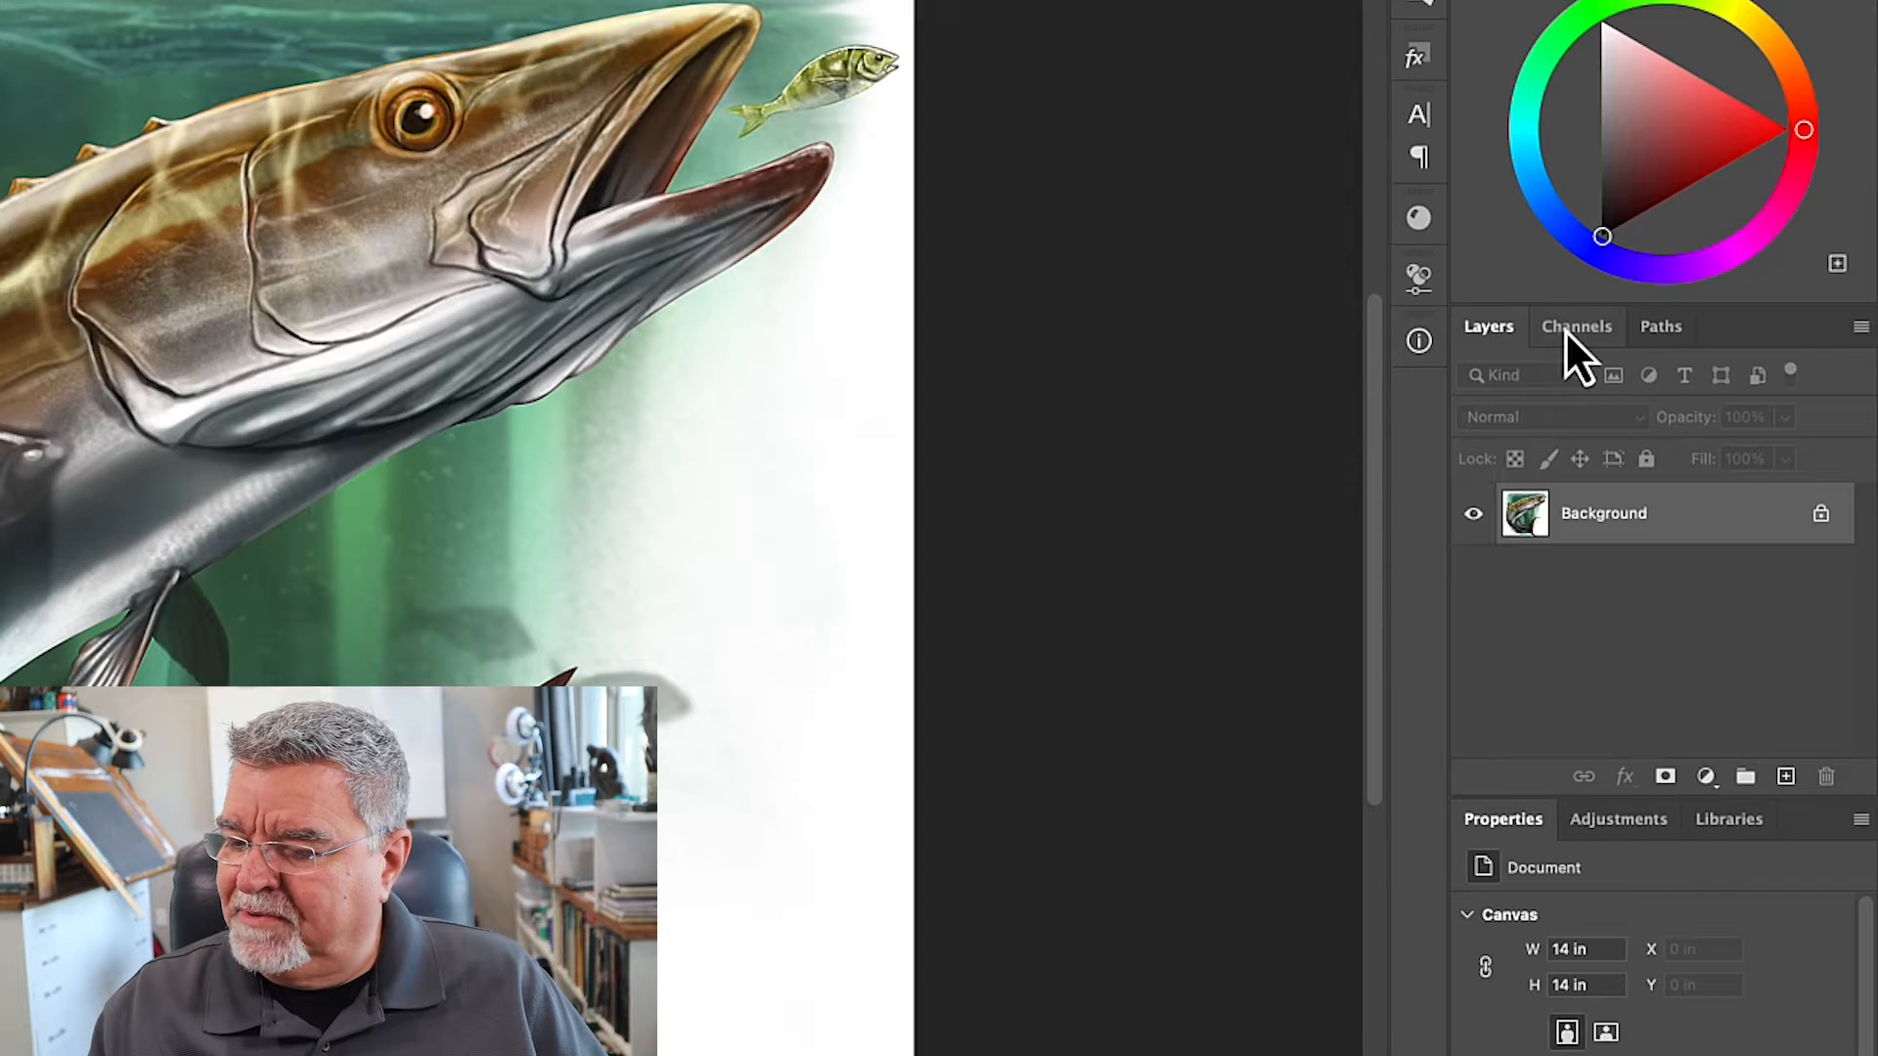
Compare the Red, Green and Blue channels individually against the full-color RGB composite.
left_click(1571, 329)
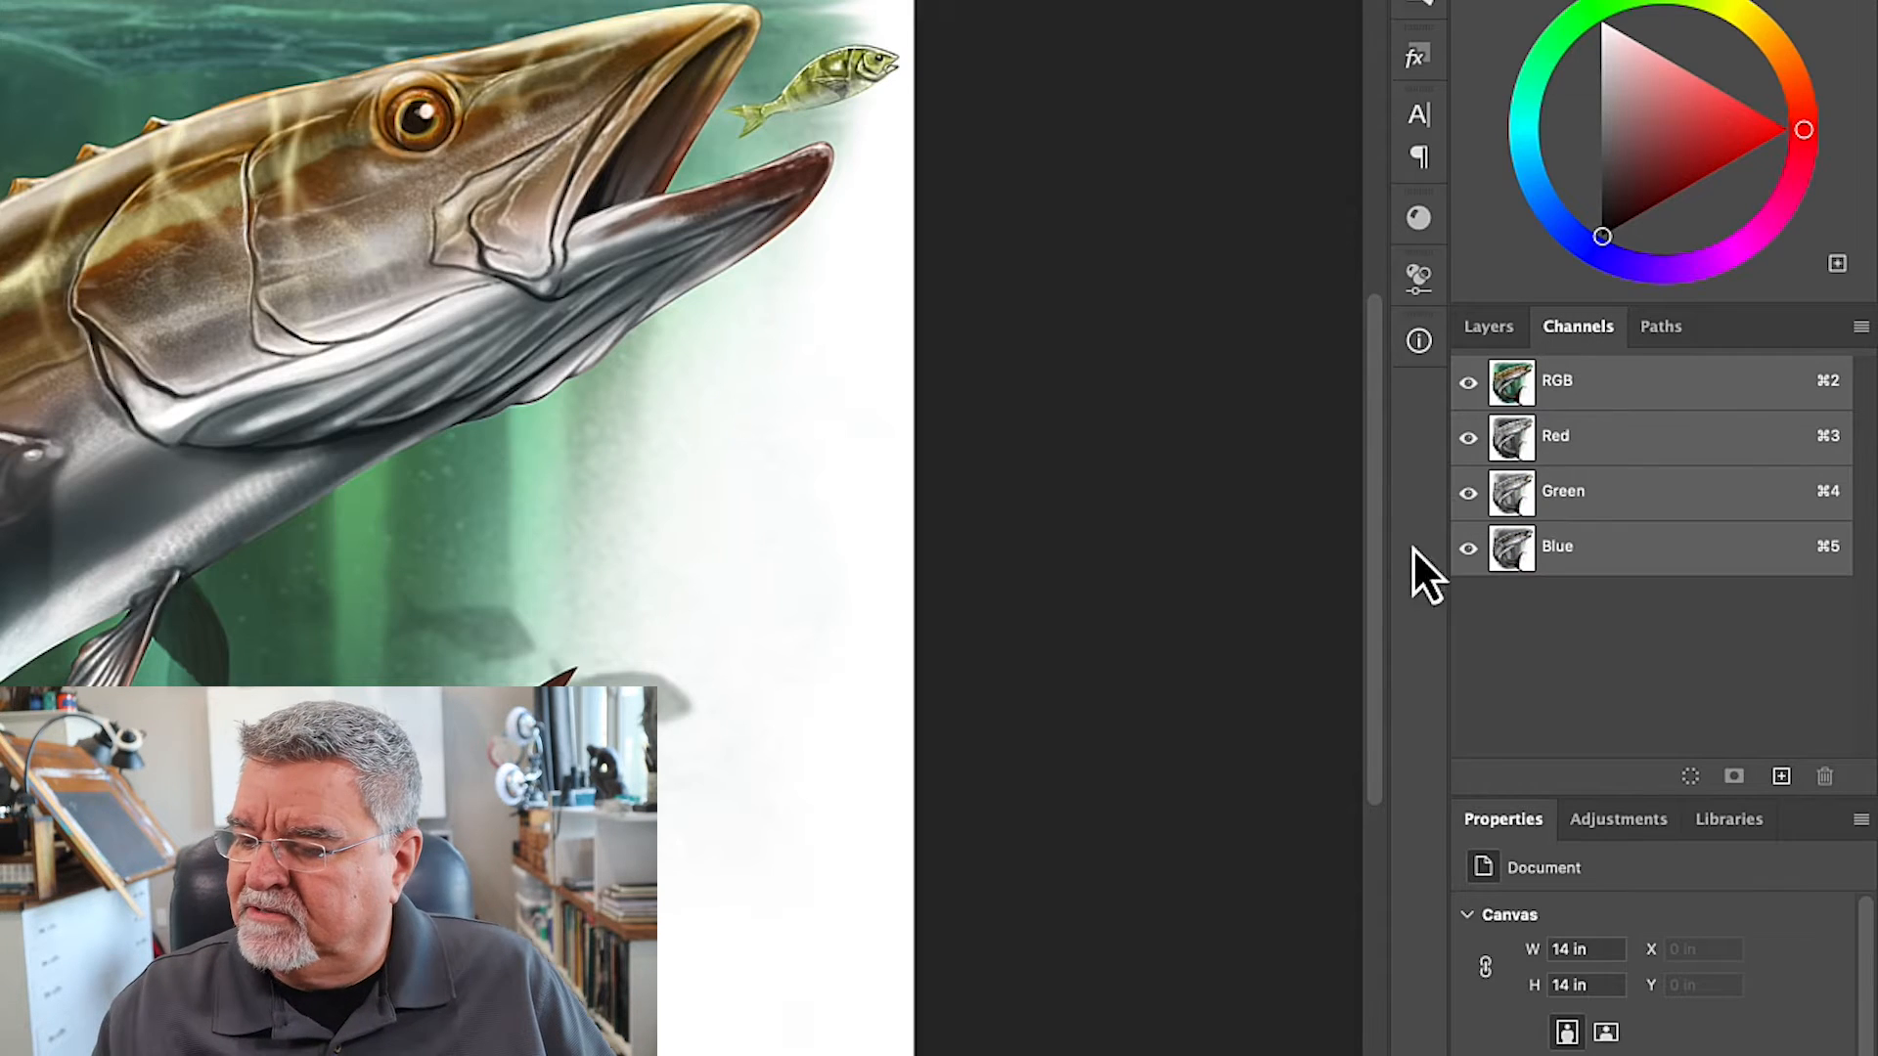
left_click(1519, 452)
left_click(1526, 496)
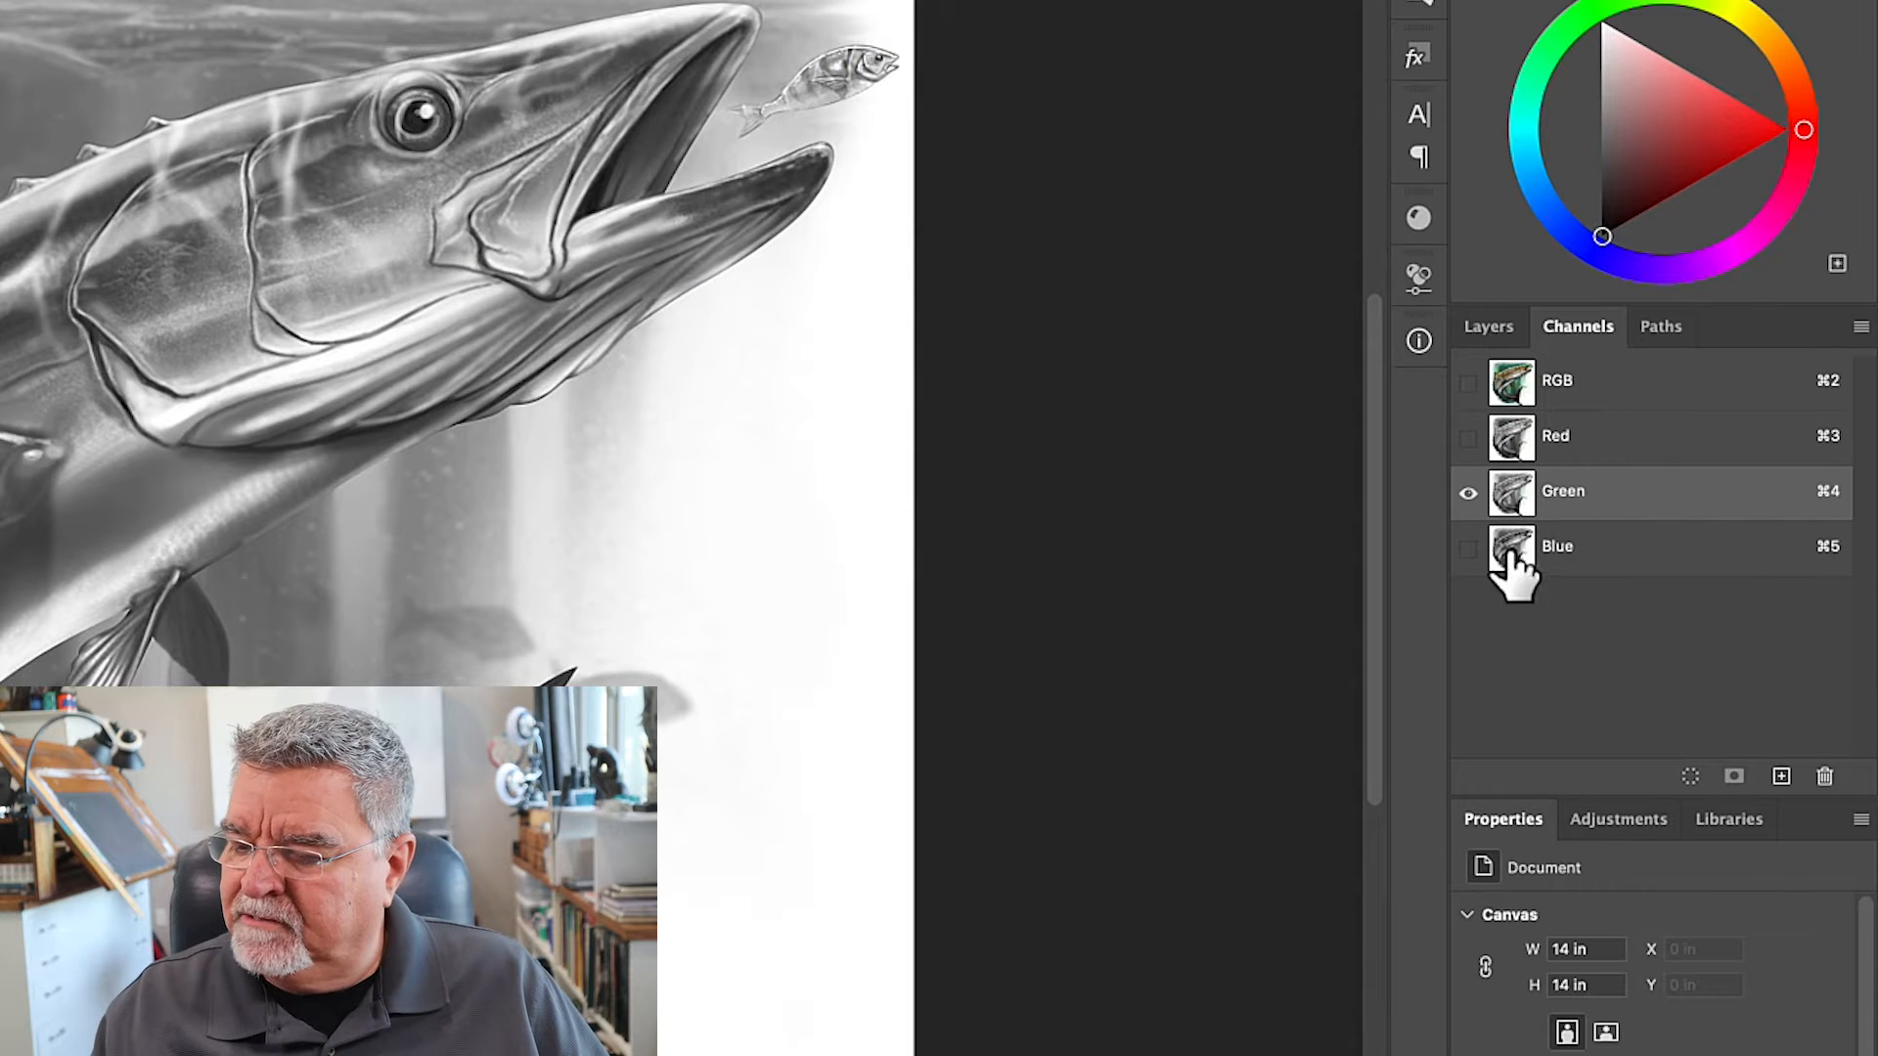
left_click(1516, 567)
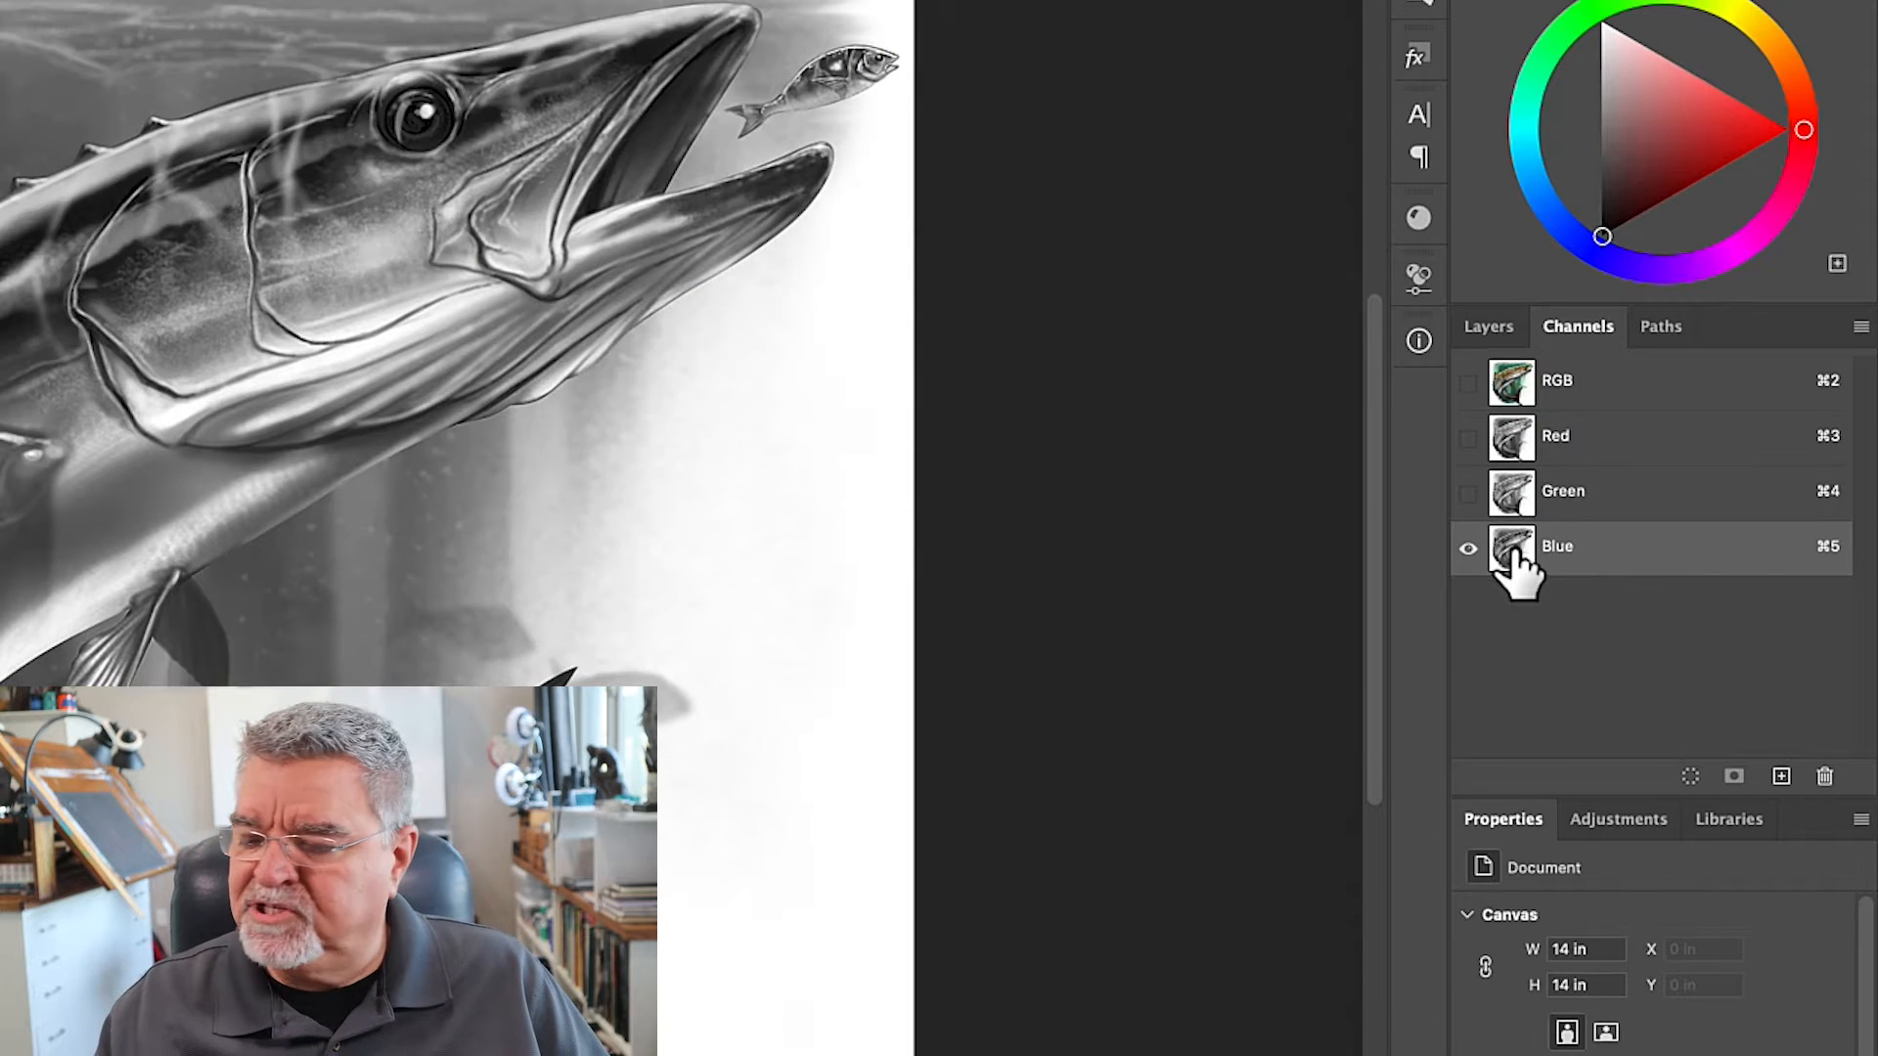
left_click(1512, 390)
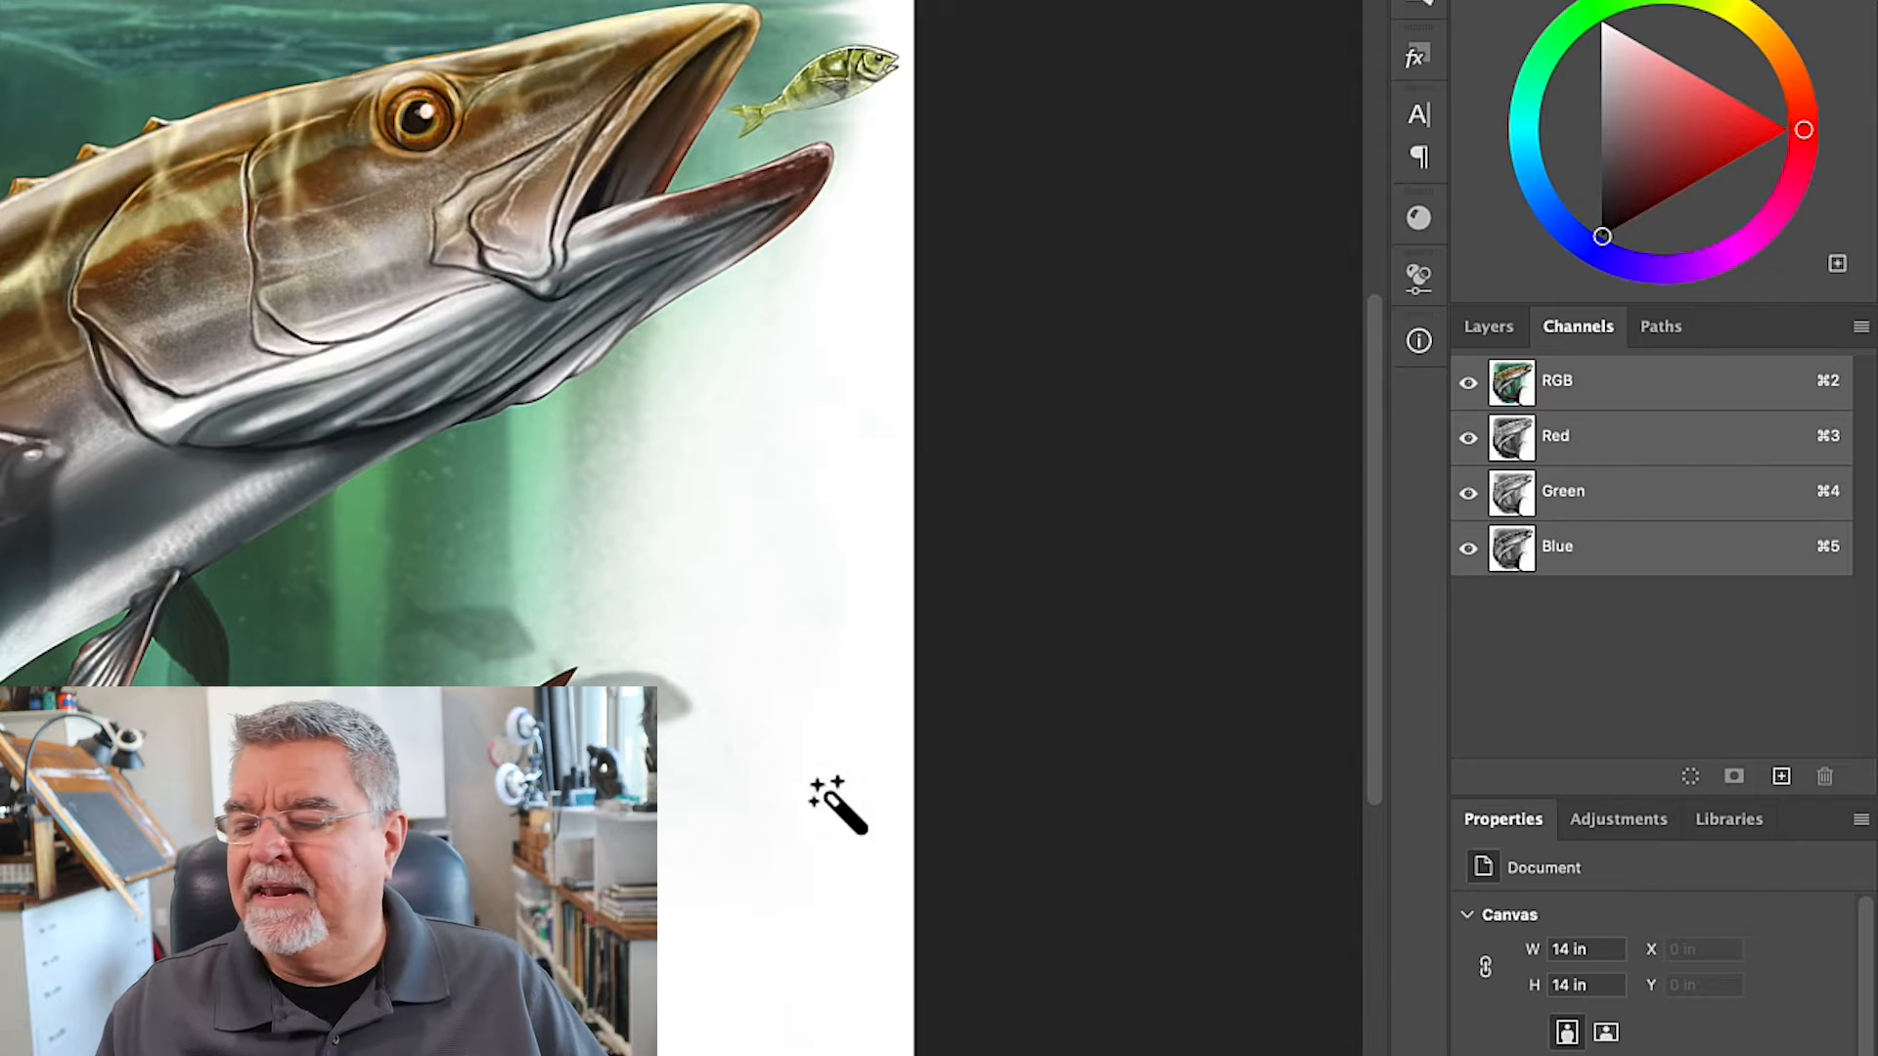
left_click(1526, 450)
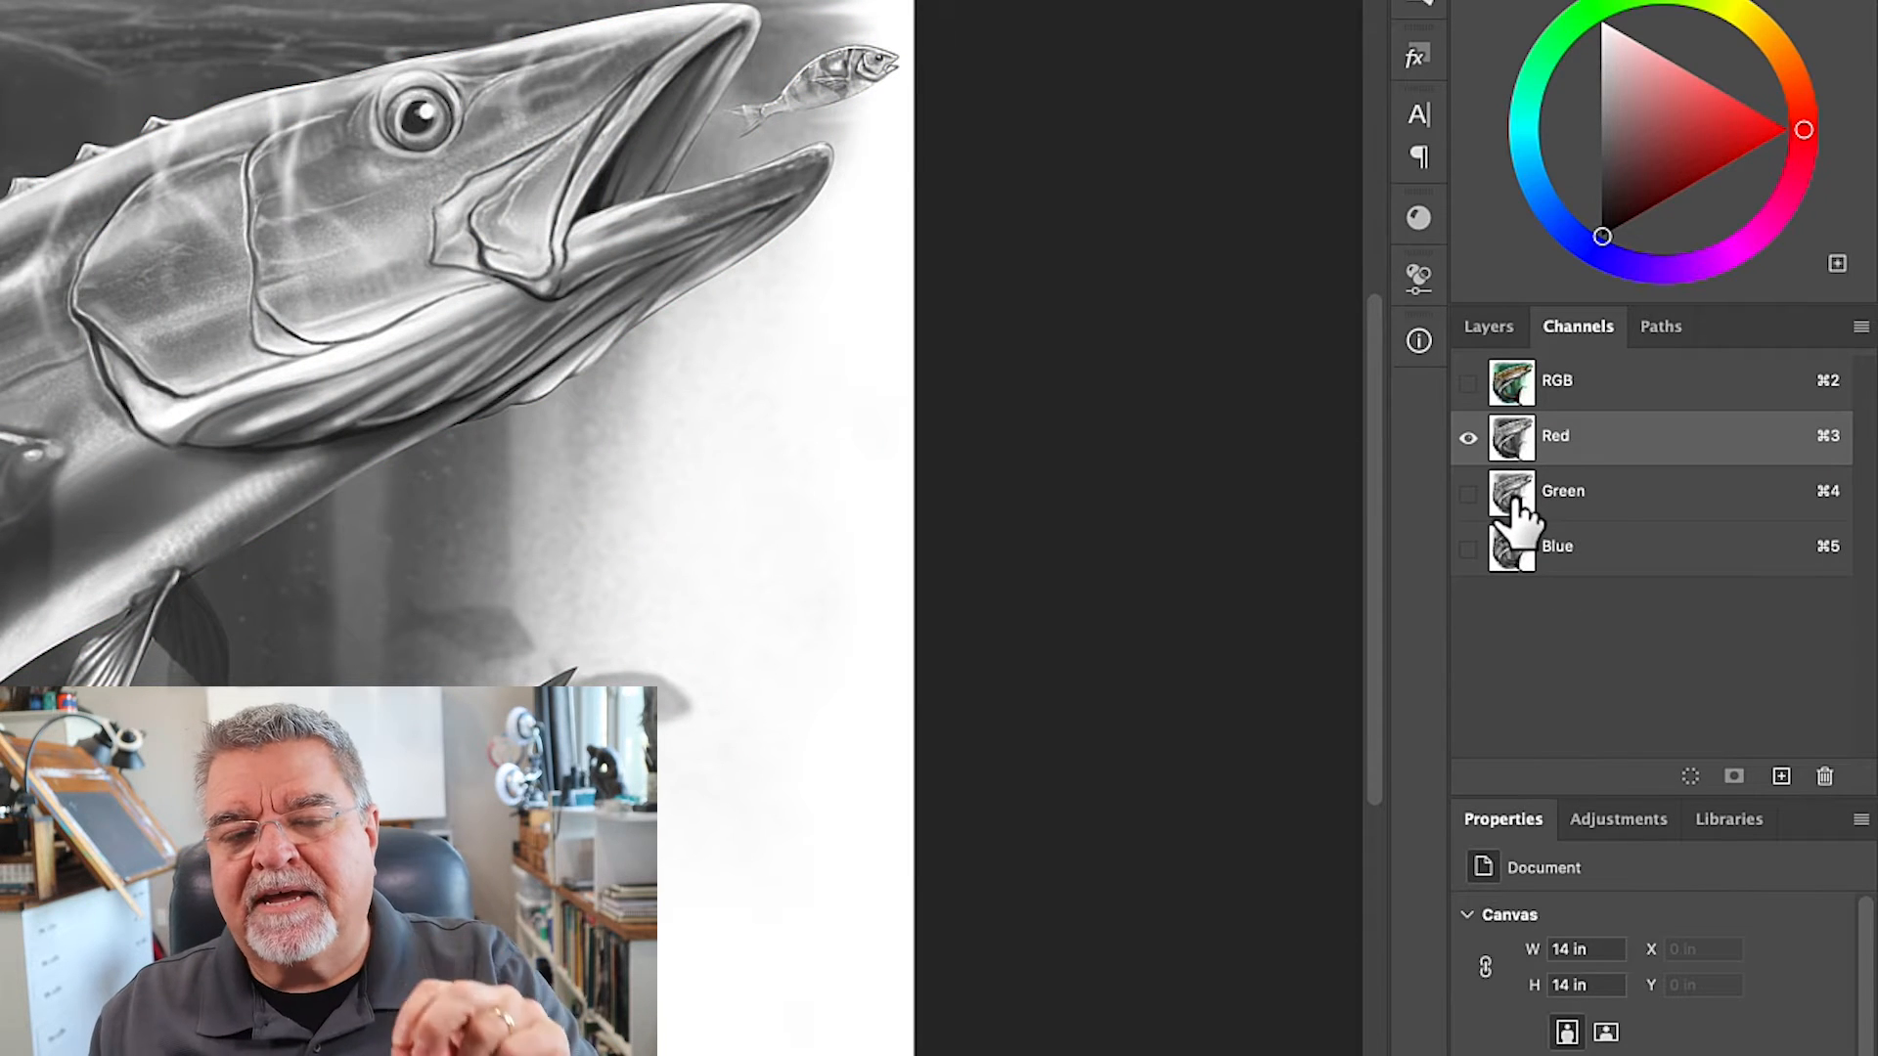
left_click(1521, 504)
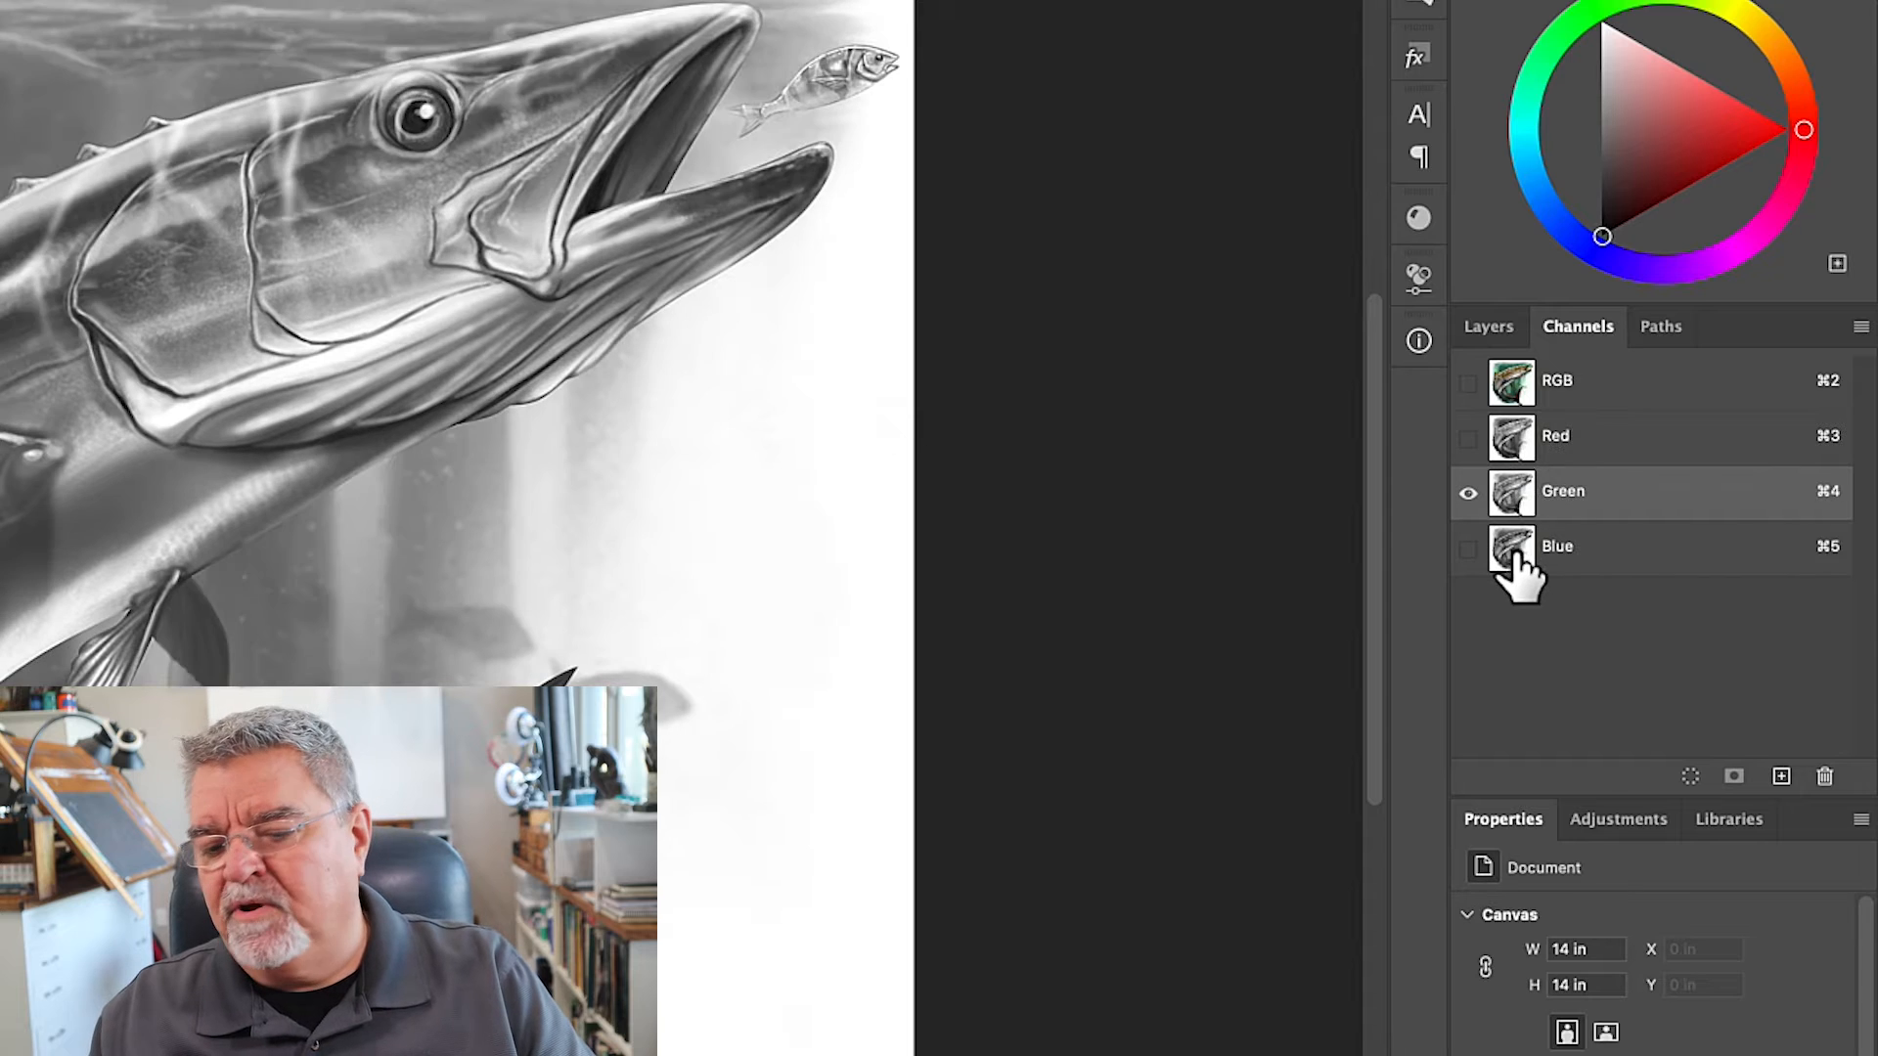
left_click(1517, 548)
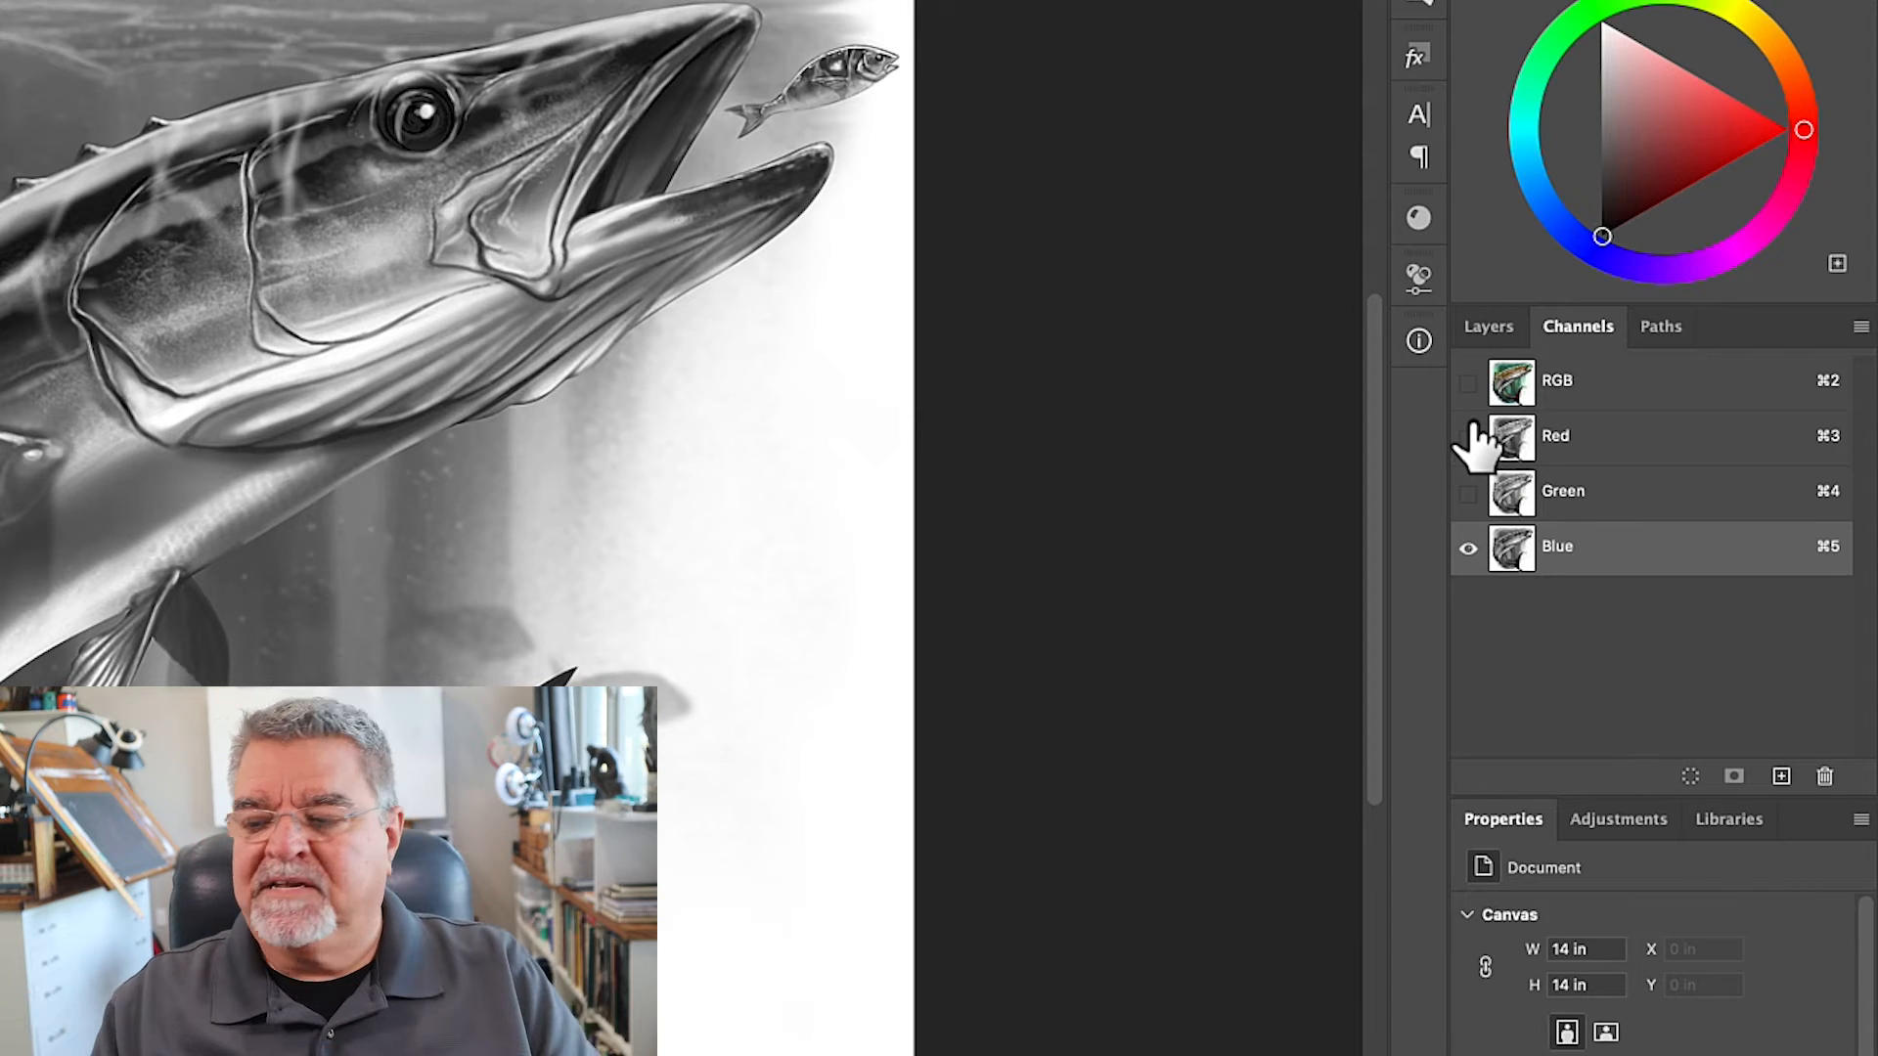
left_click(1509, 386)
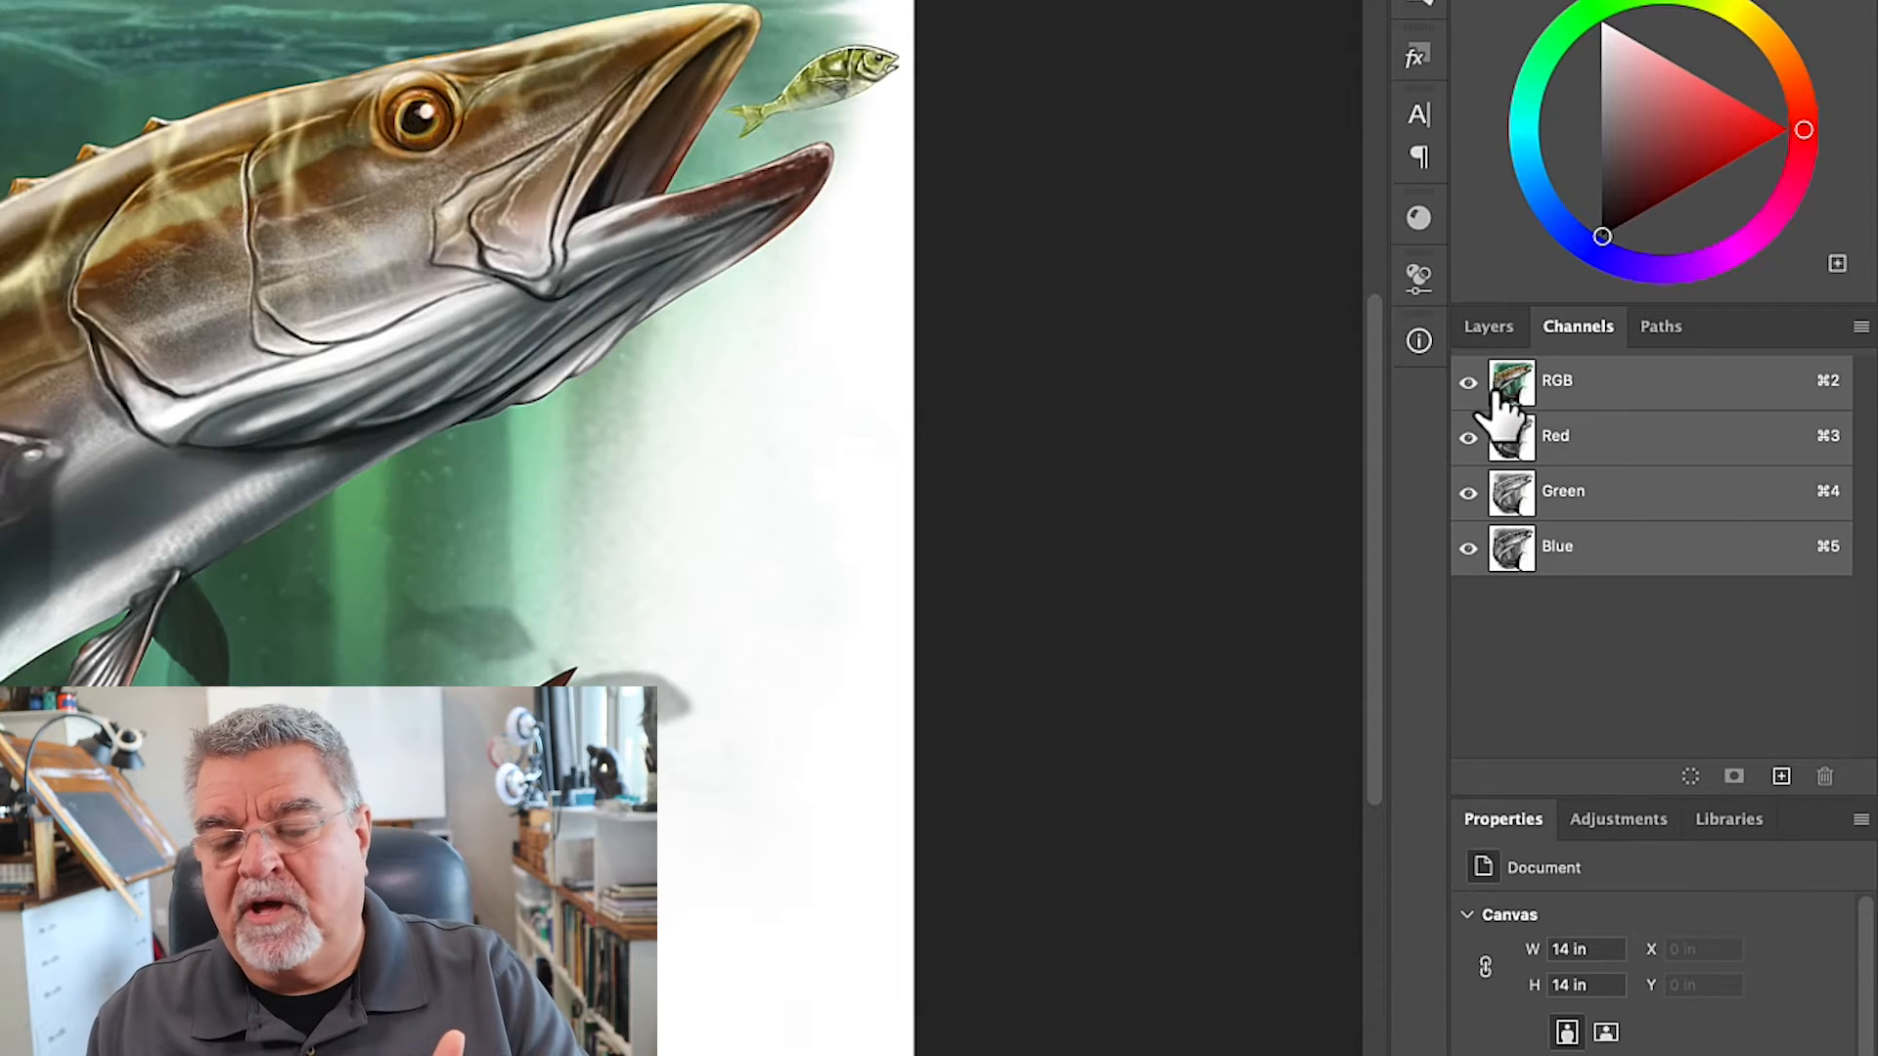
Duplicate the Blue channel, rename the copy "mask", and keep it as the displayed channel.
left_click(1507, 554)
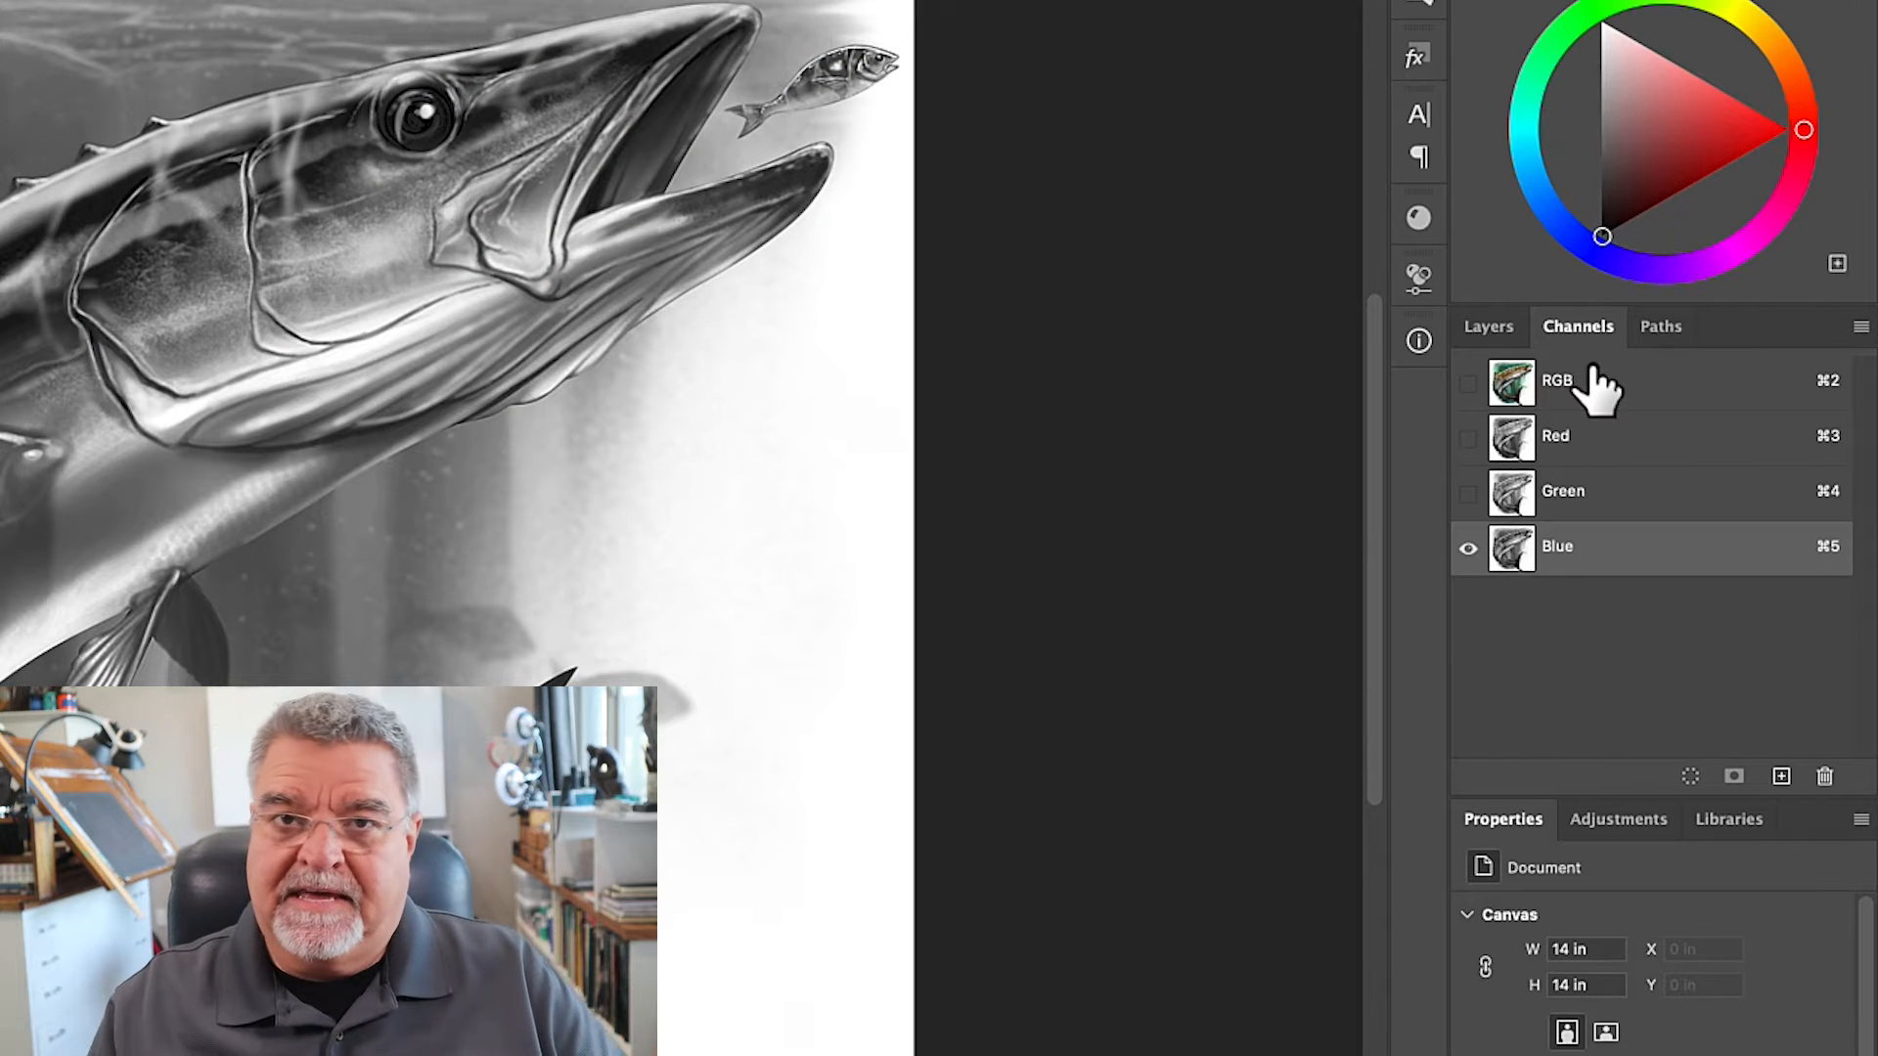
left_click_drag(1502, 558, 1780, 775)
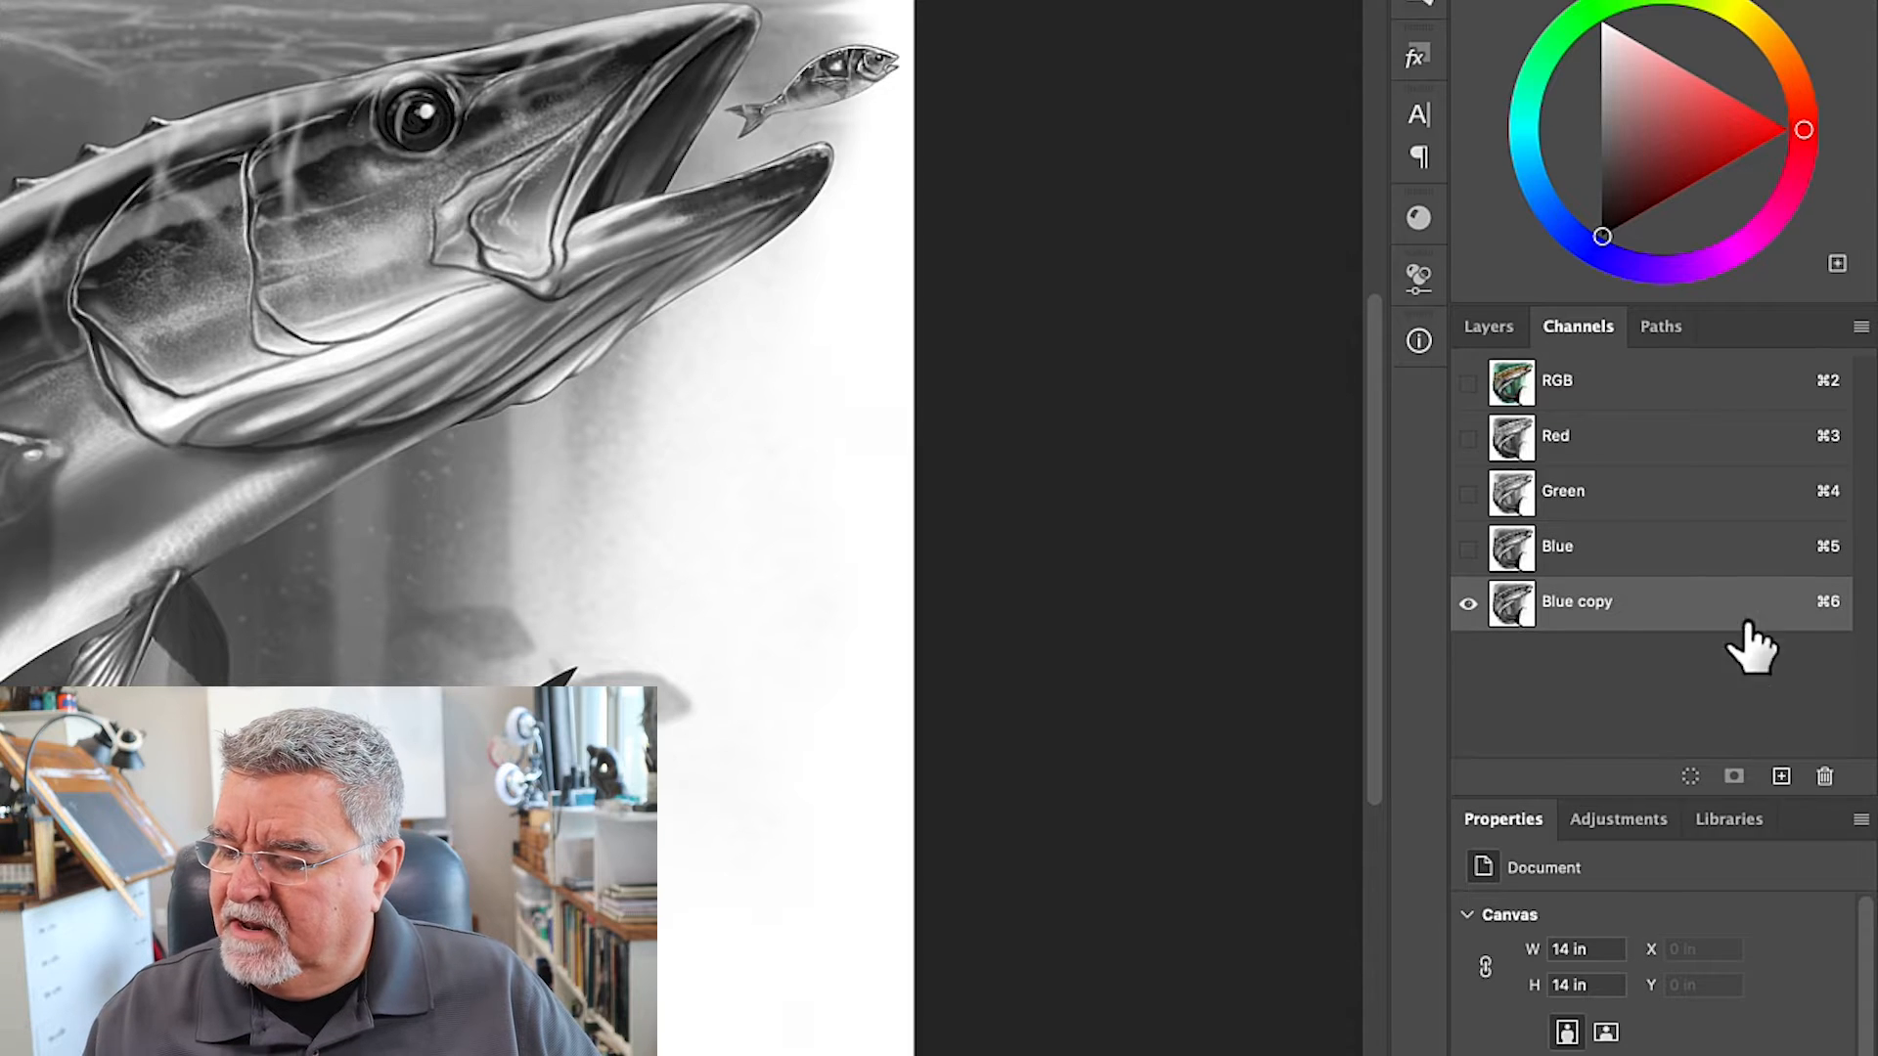
double_click(1577, 603)
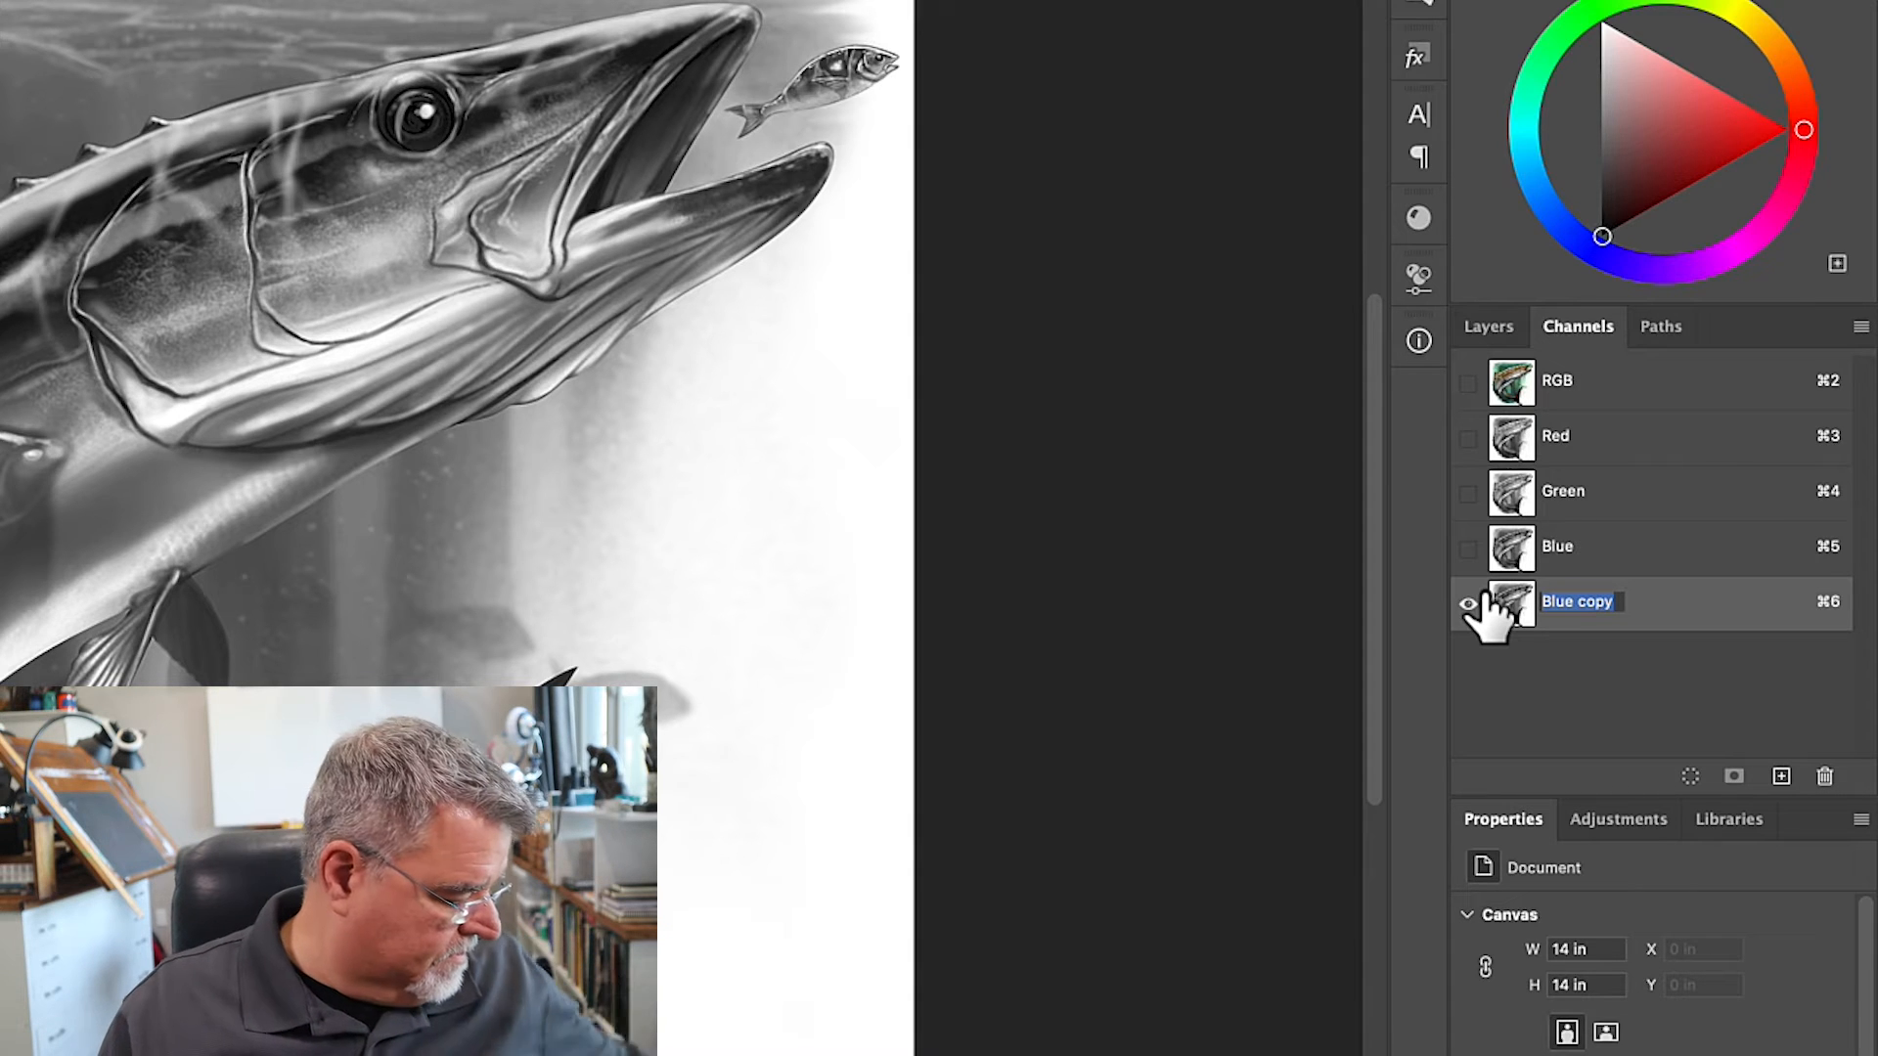
type("ask")
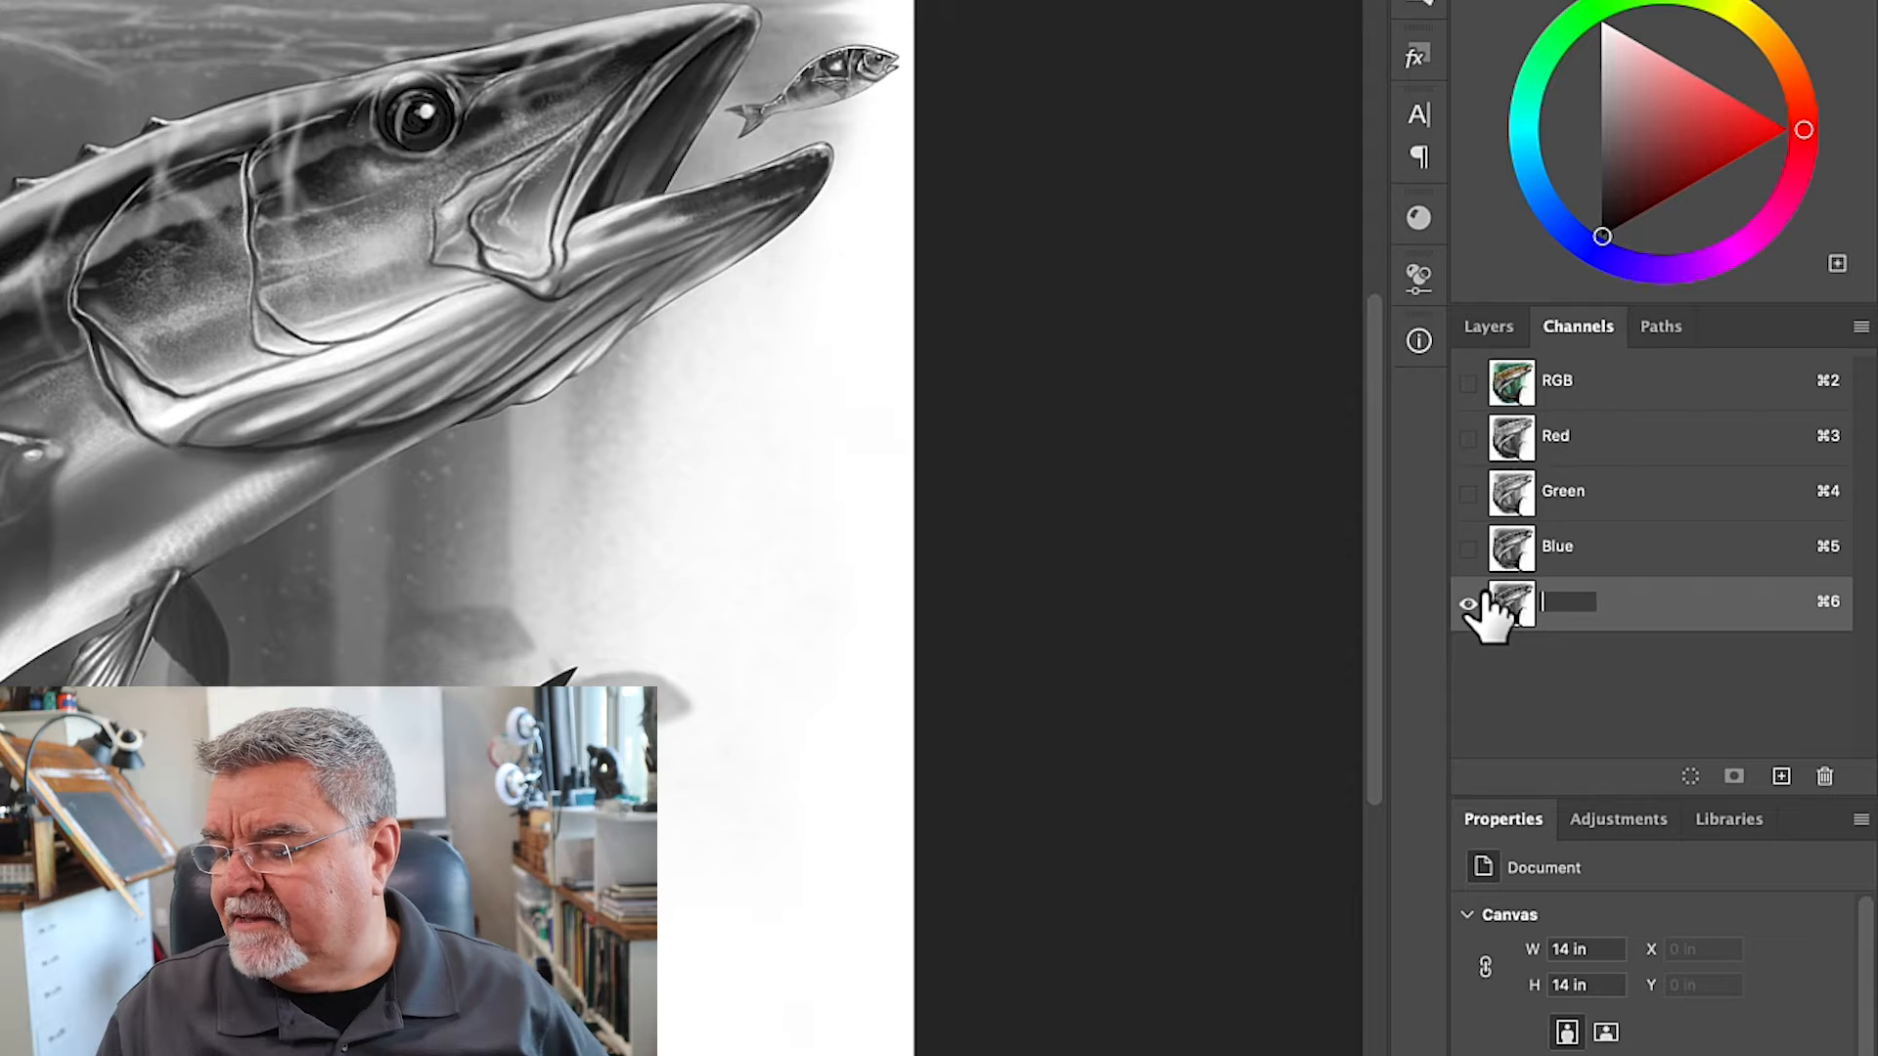
type("mask")
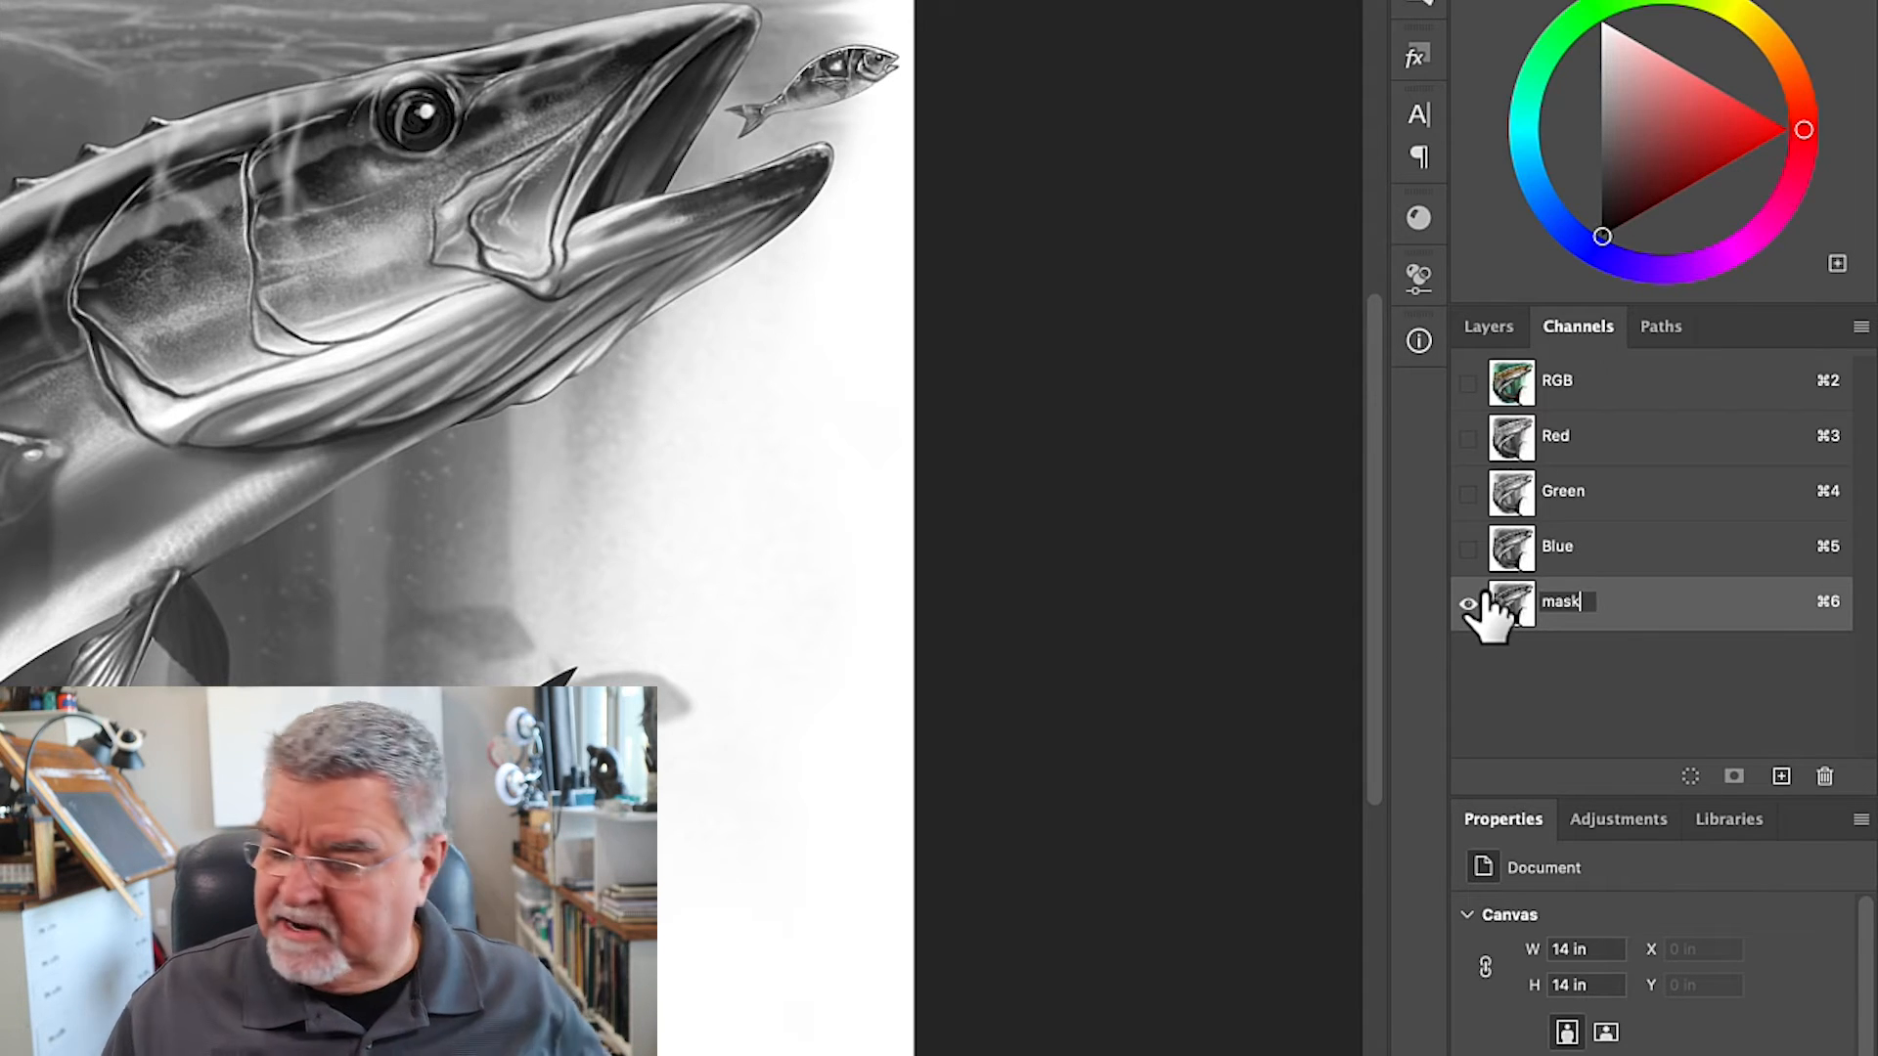
key("Return")
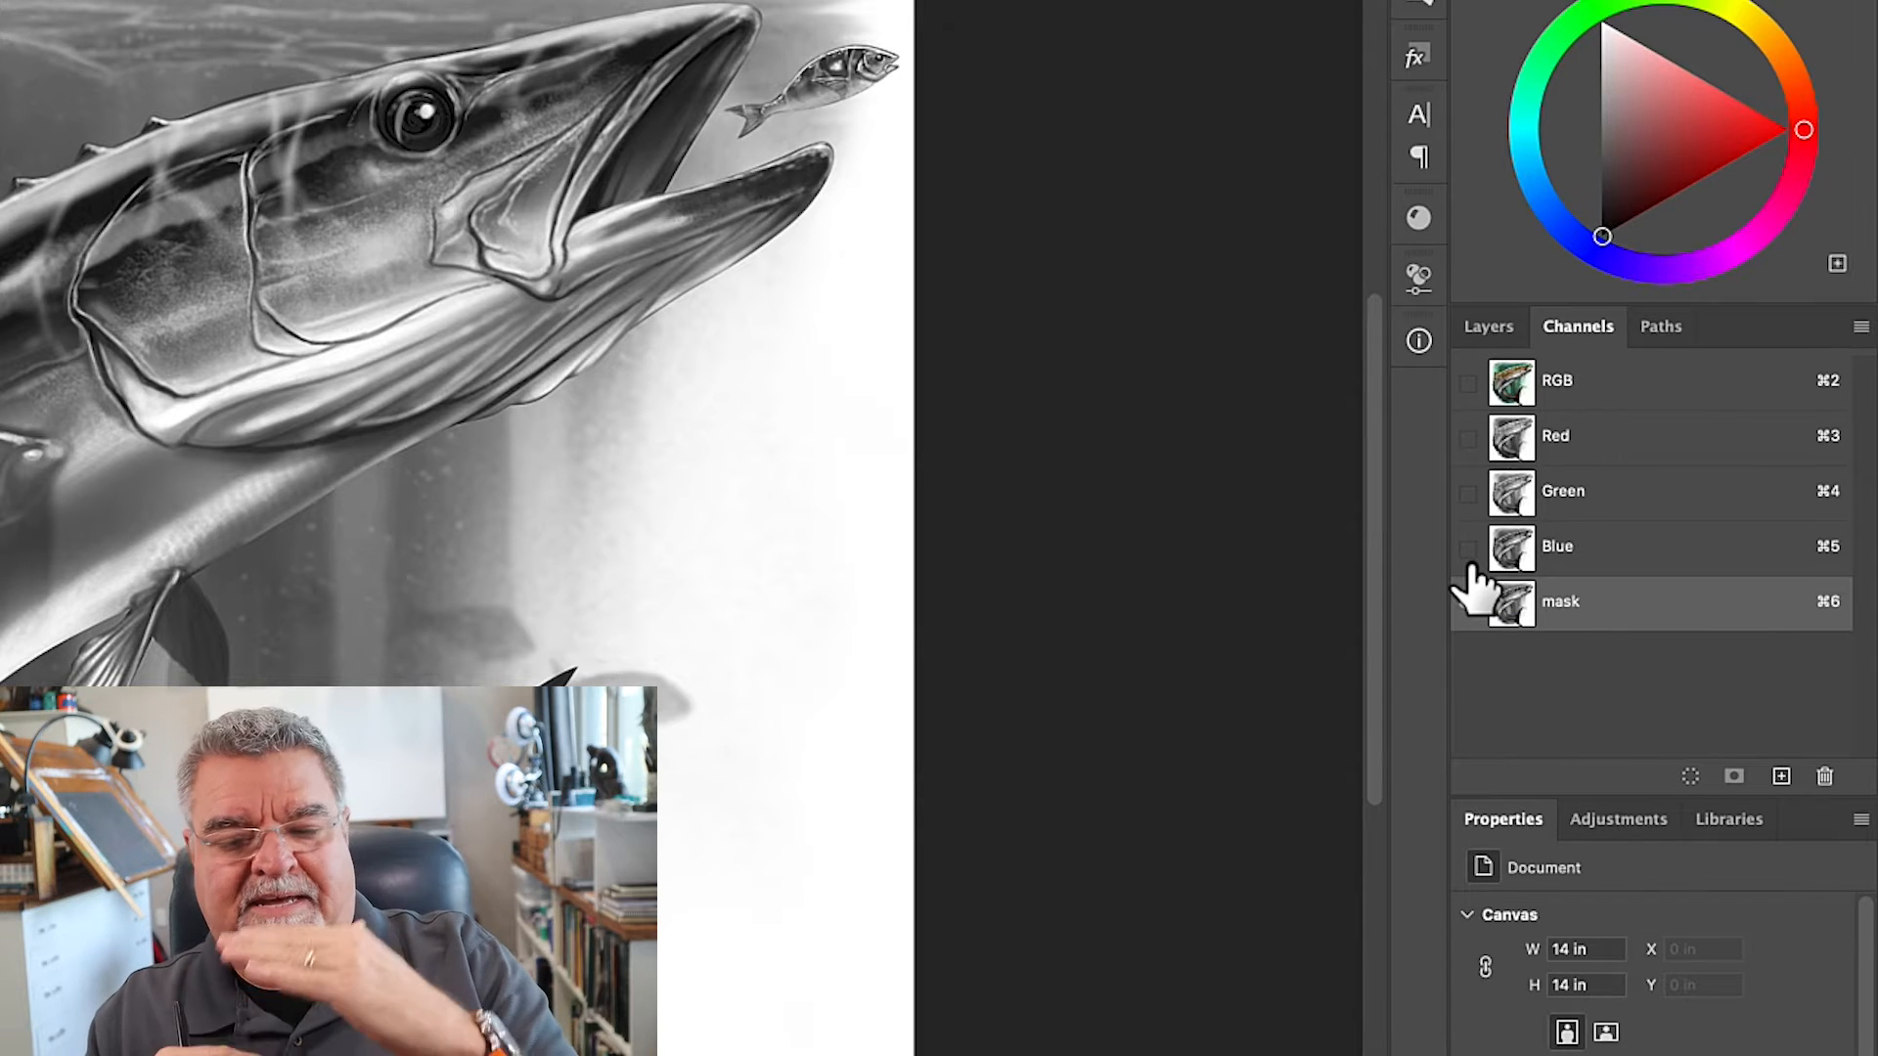
left_click(1467, 603)
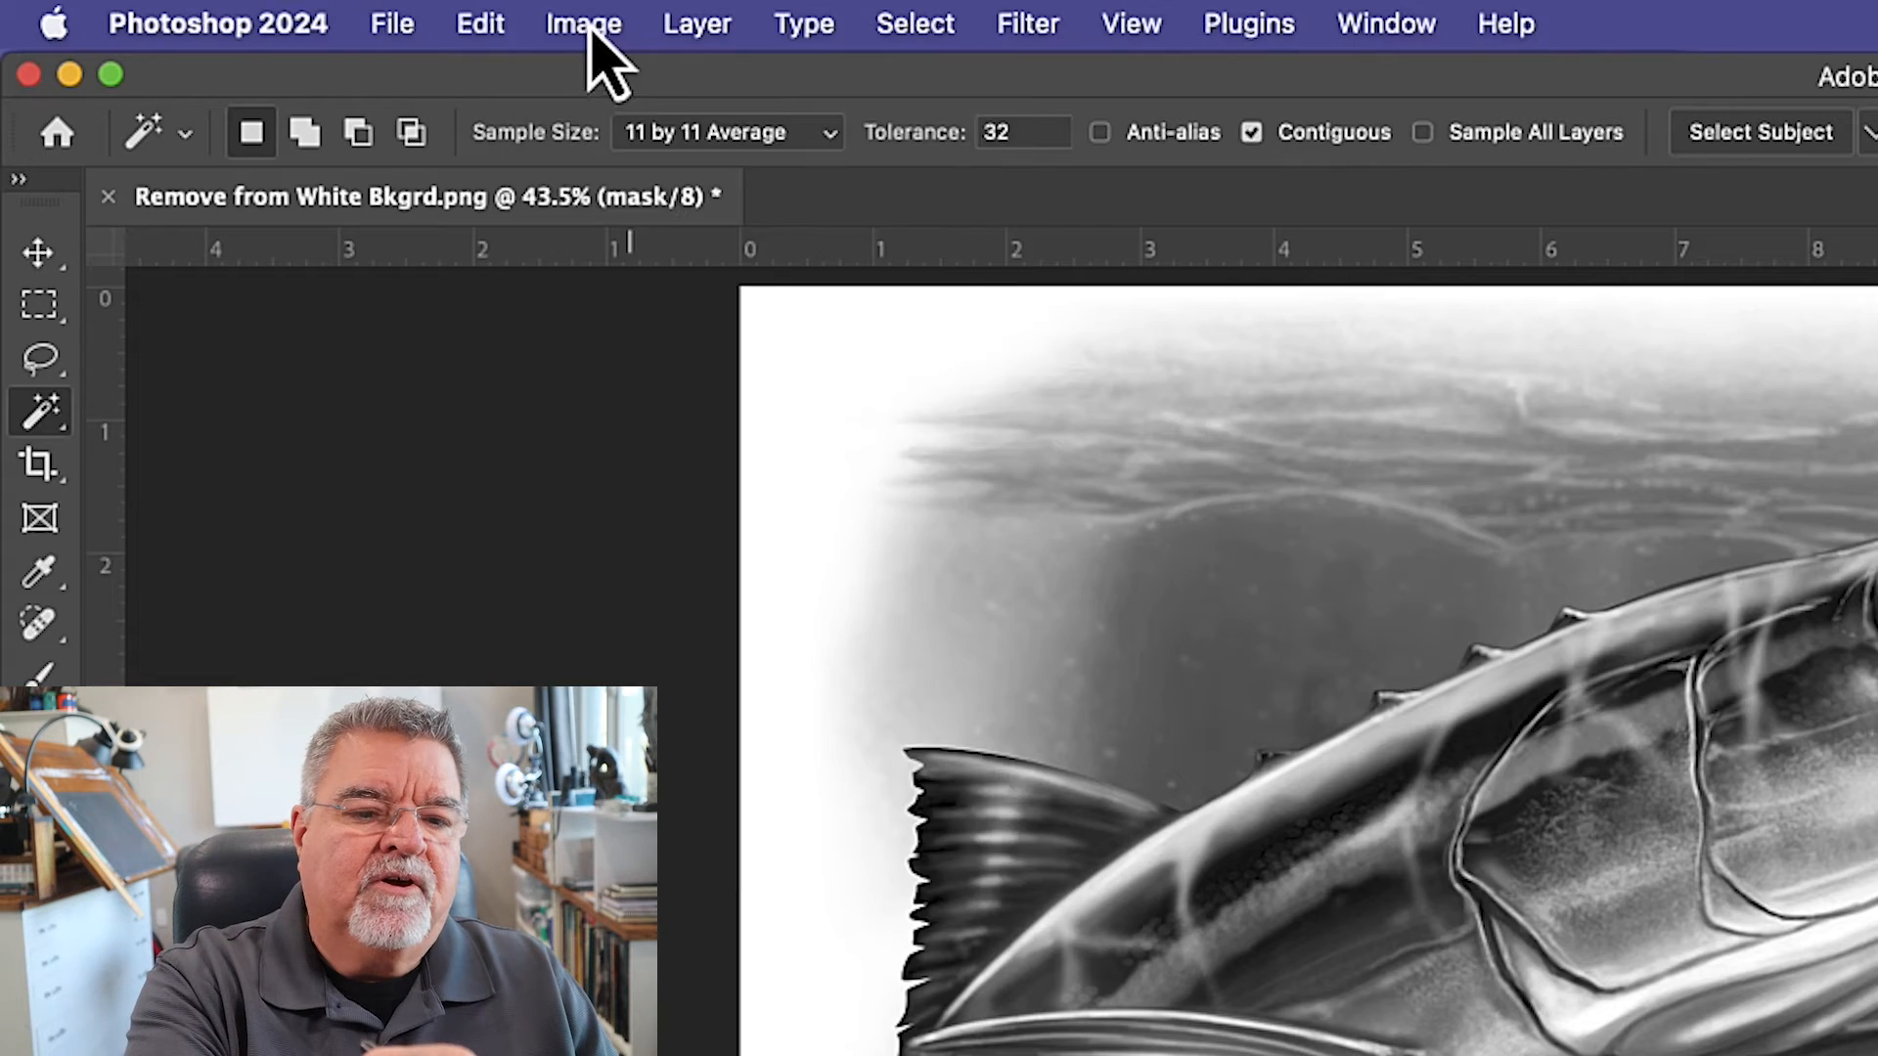
Use Apply Image to blend the Green channel into the mask channel with Multiply at 100% opacity.
left_click(586, 29)
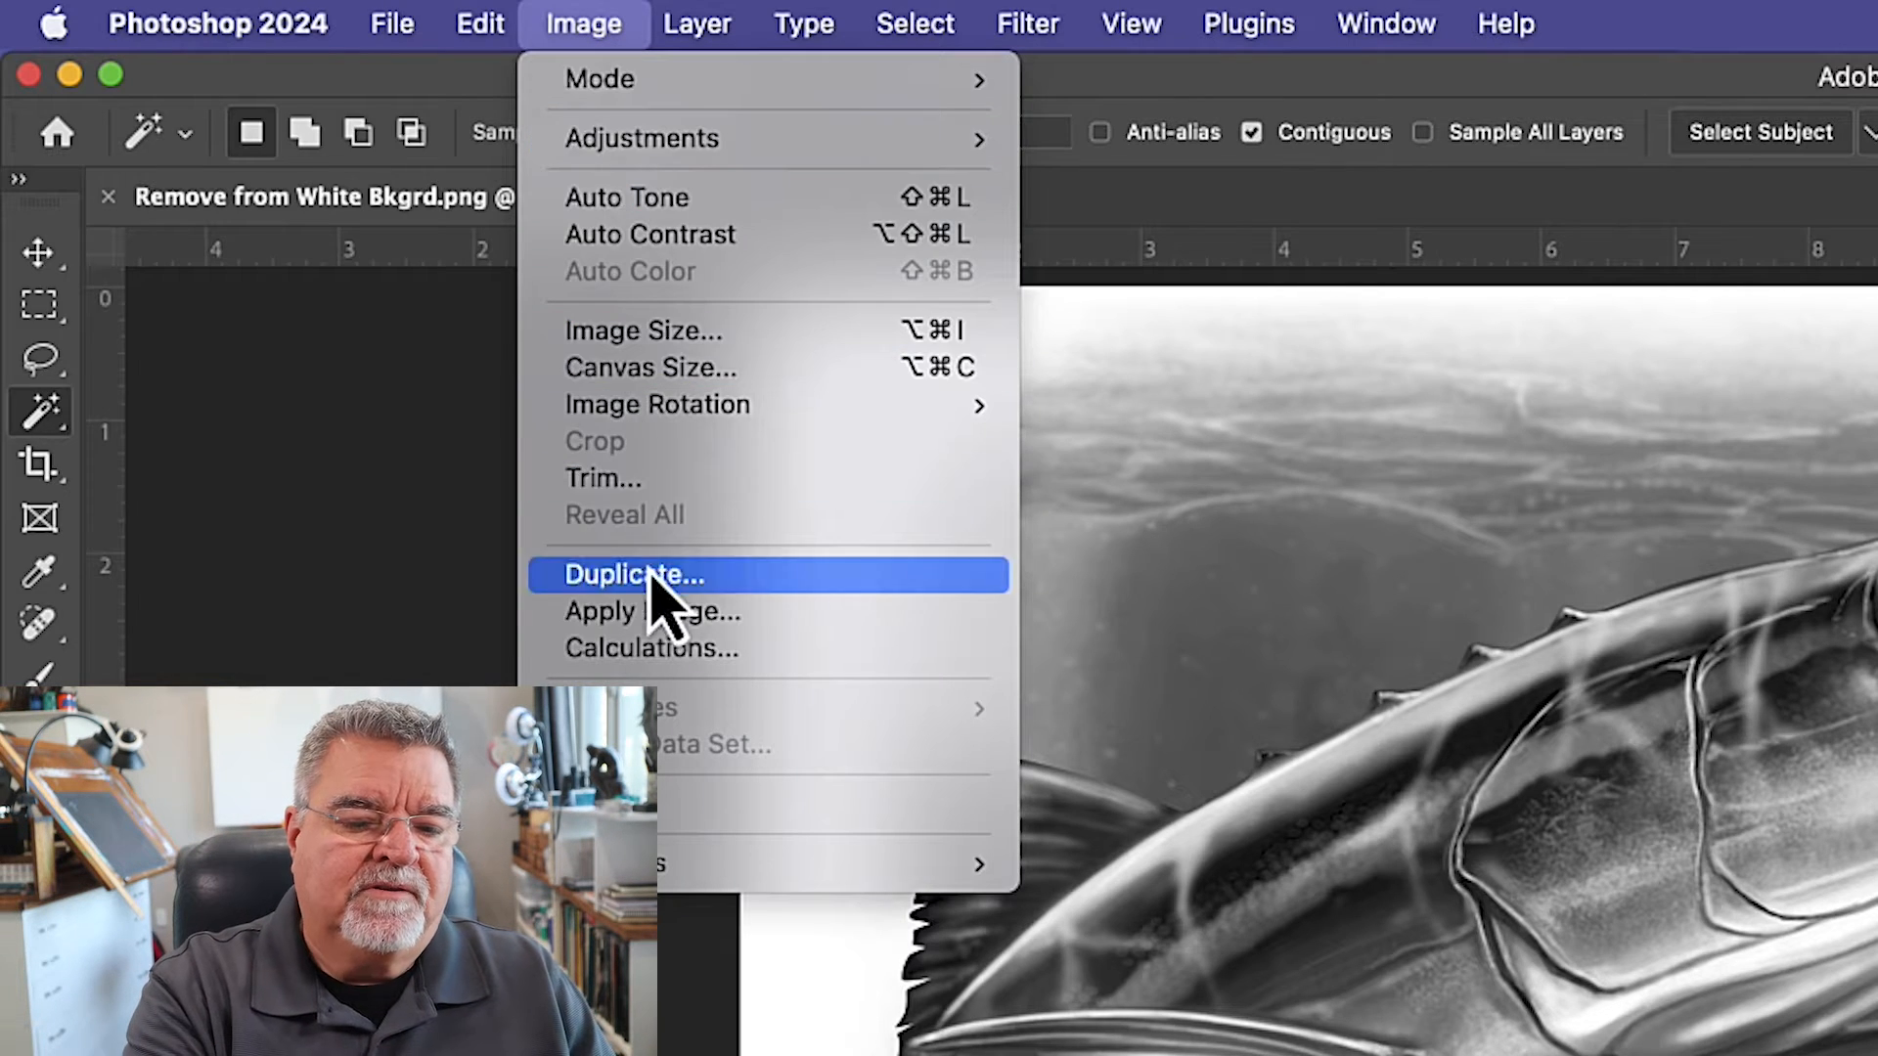
left_click(672, 618)
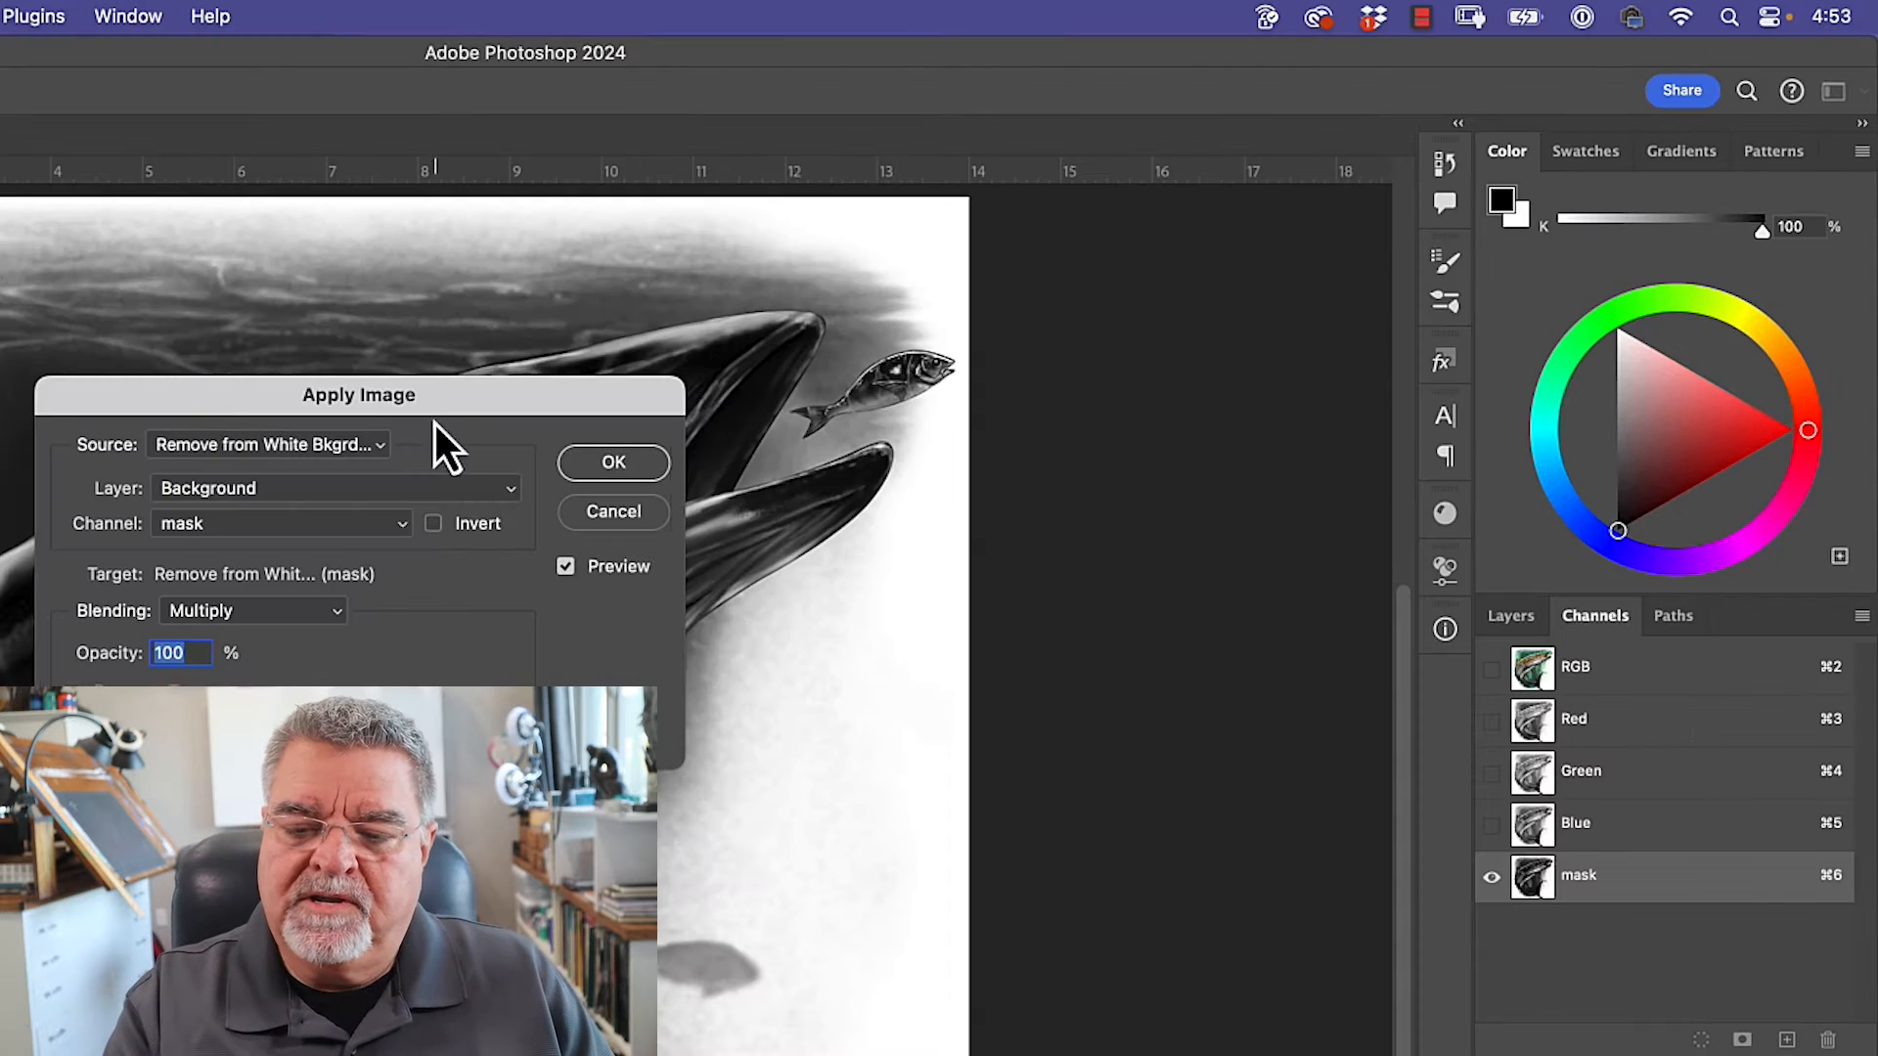
left_click_drag(873, 292, 1165, 232)
left_click(816, 462)
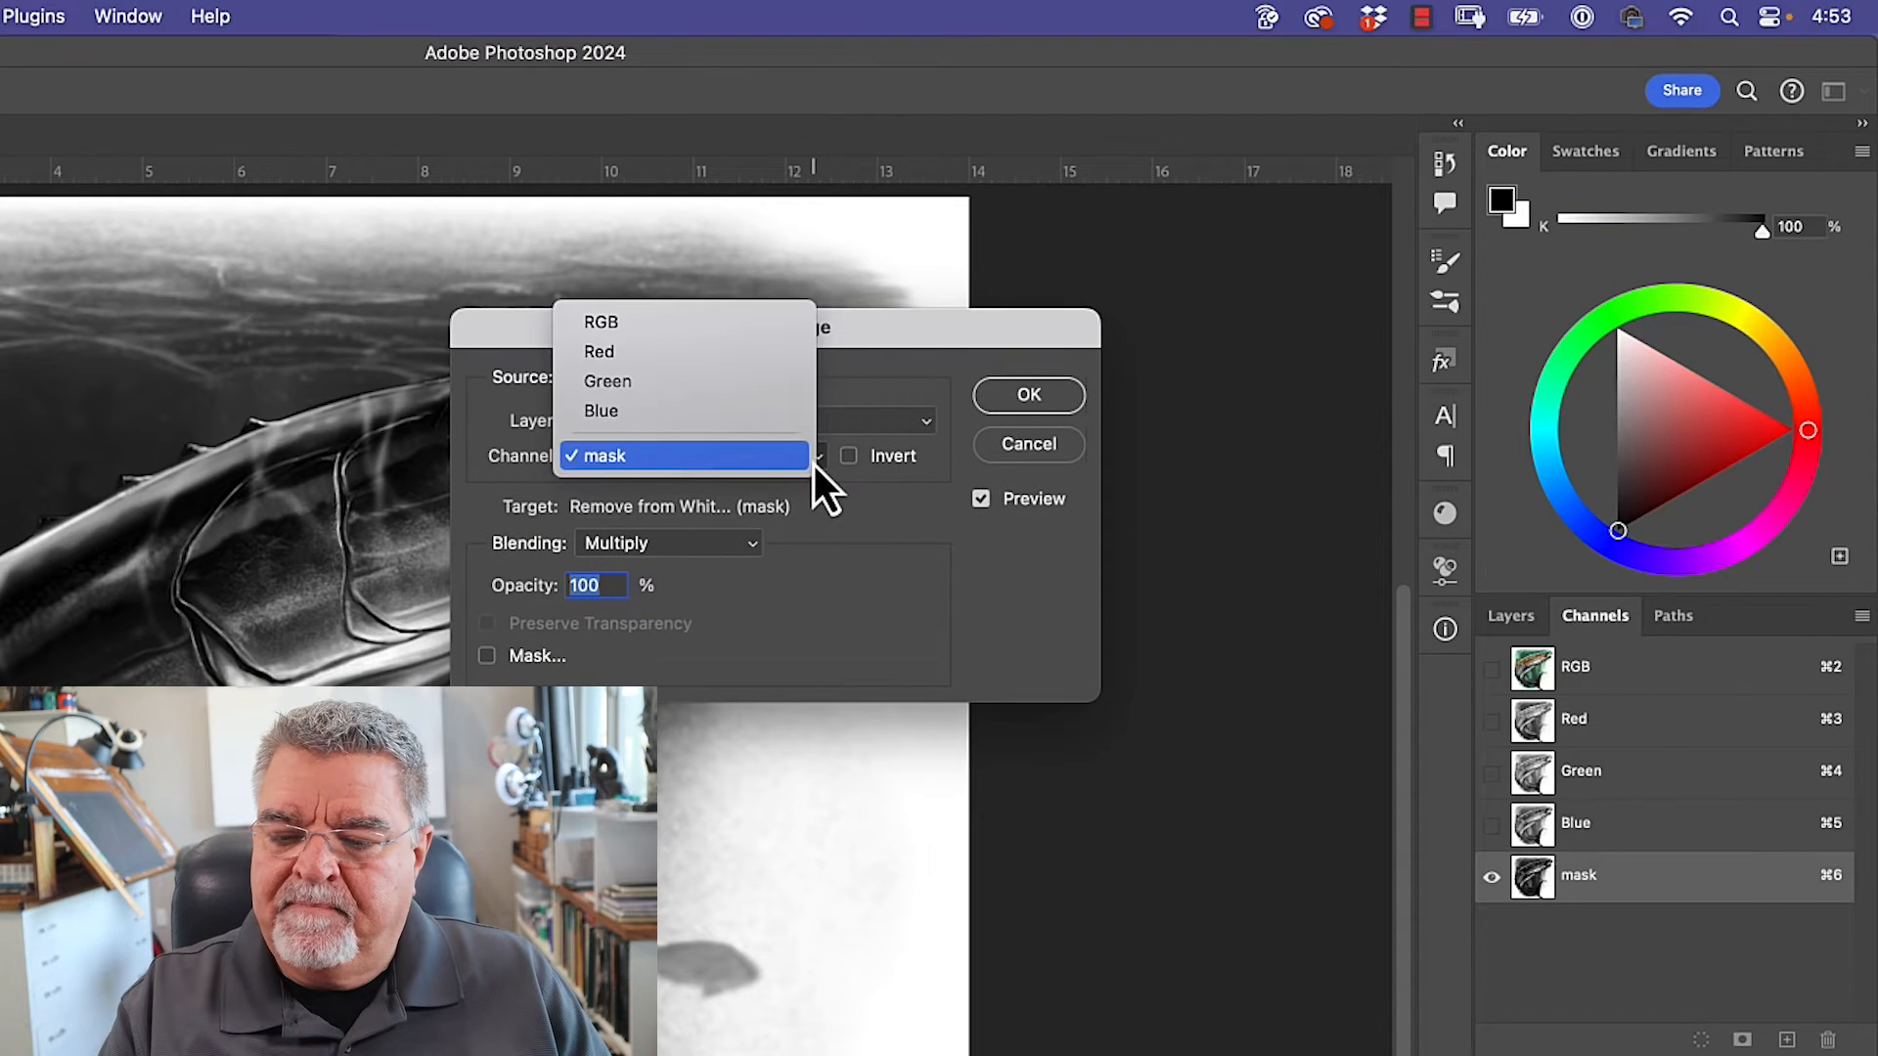
left_click(614, 382)
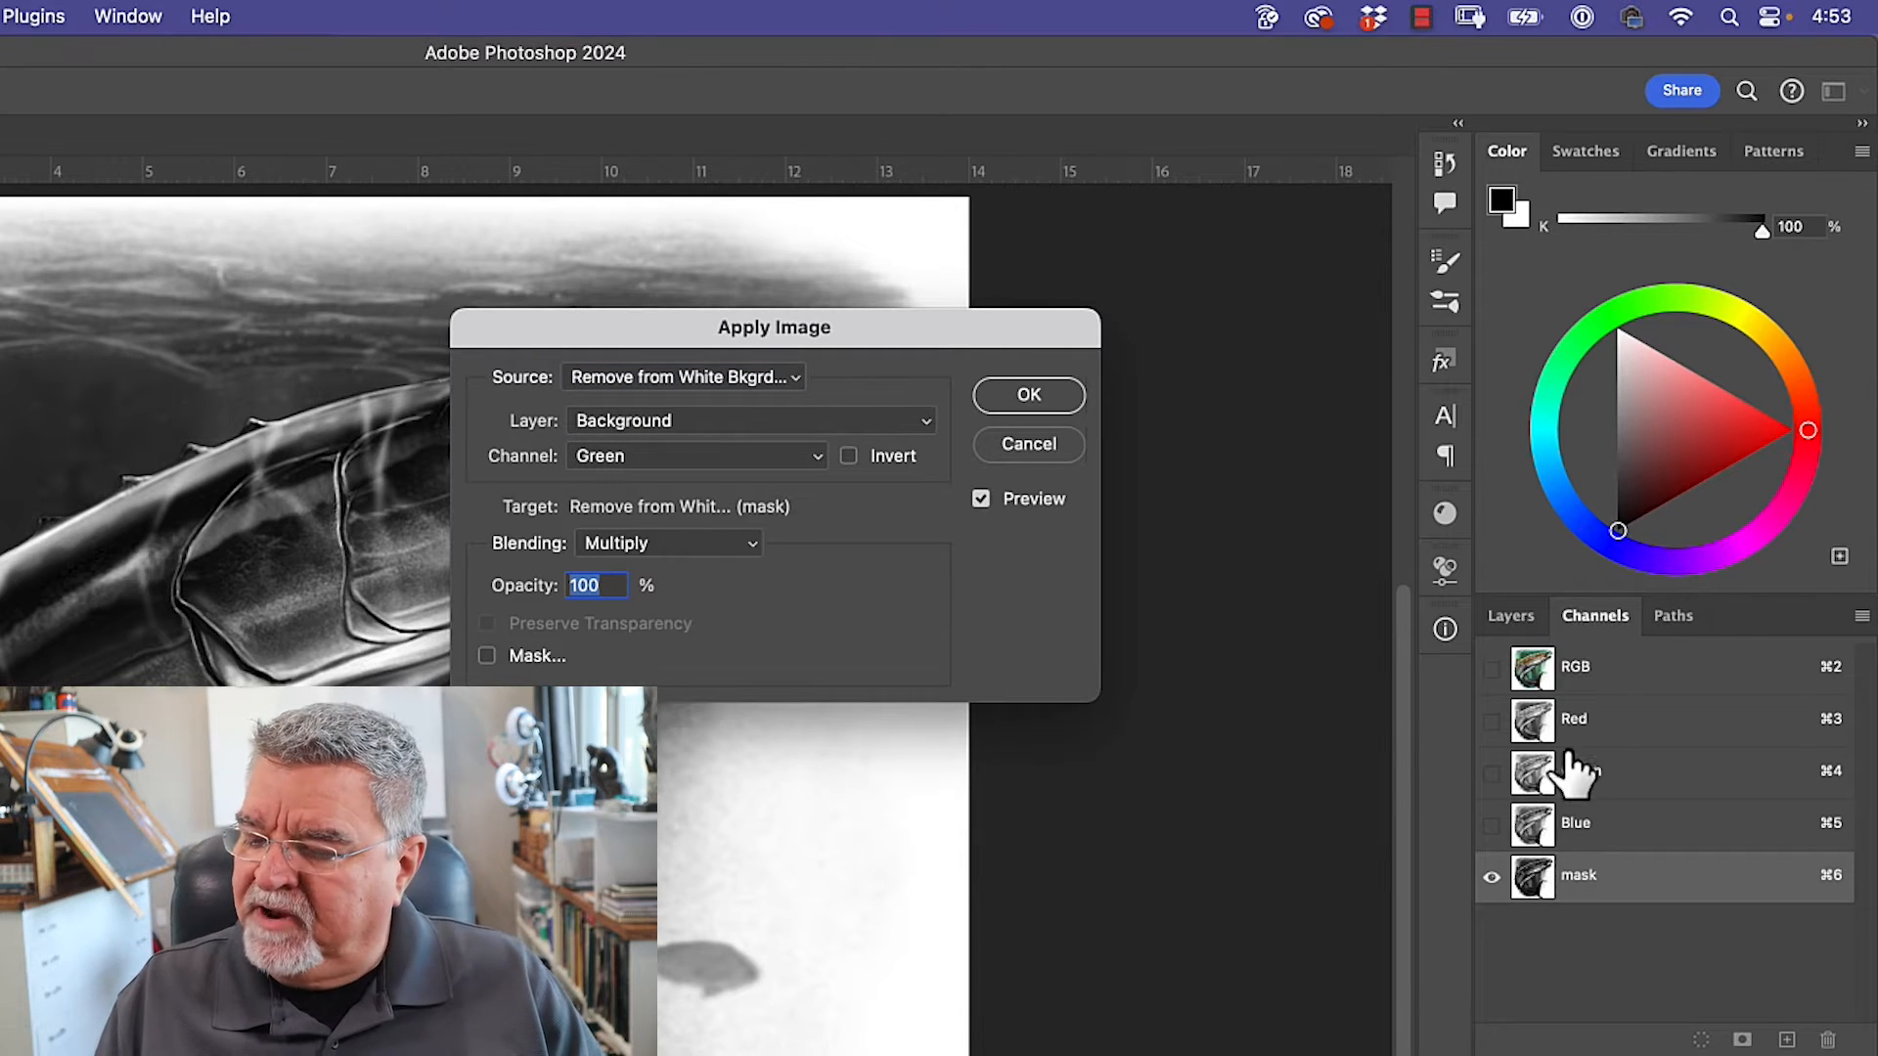
left_click(1029, 401)
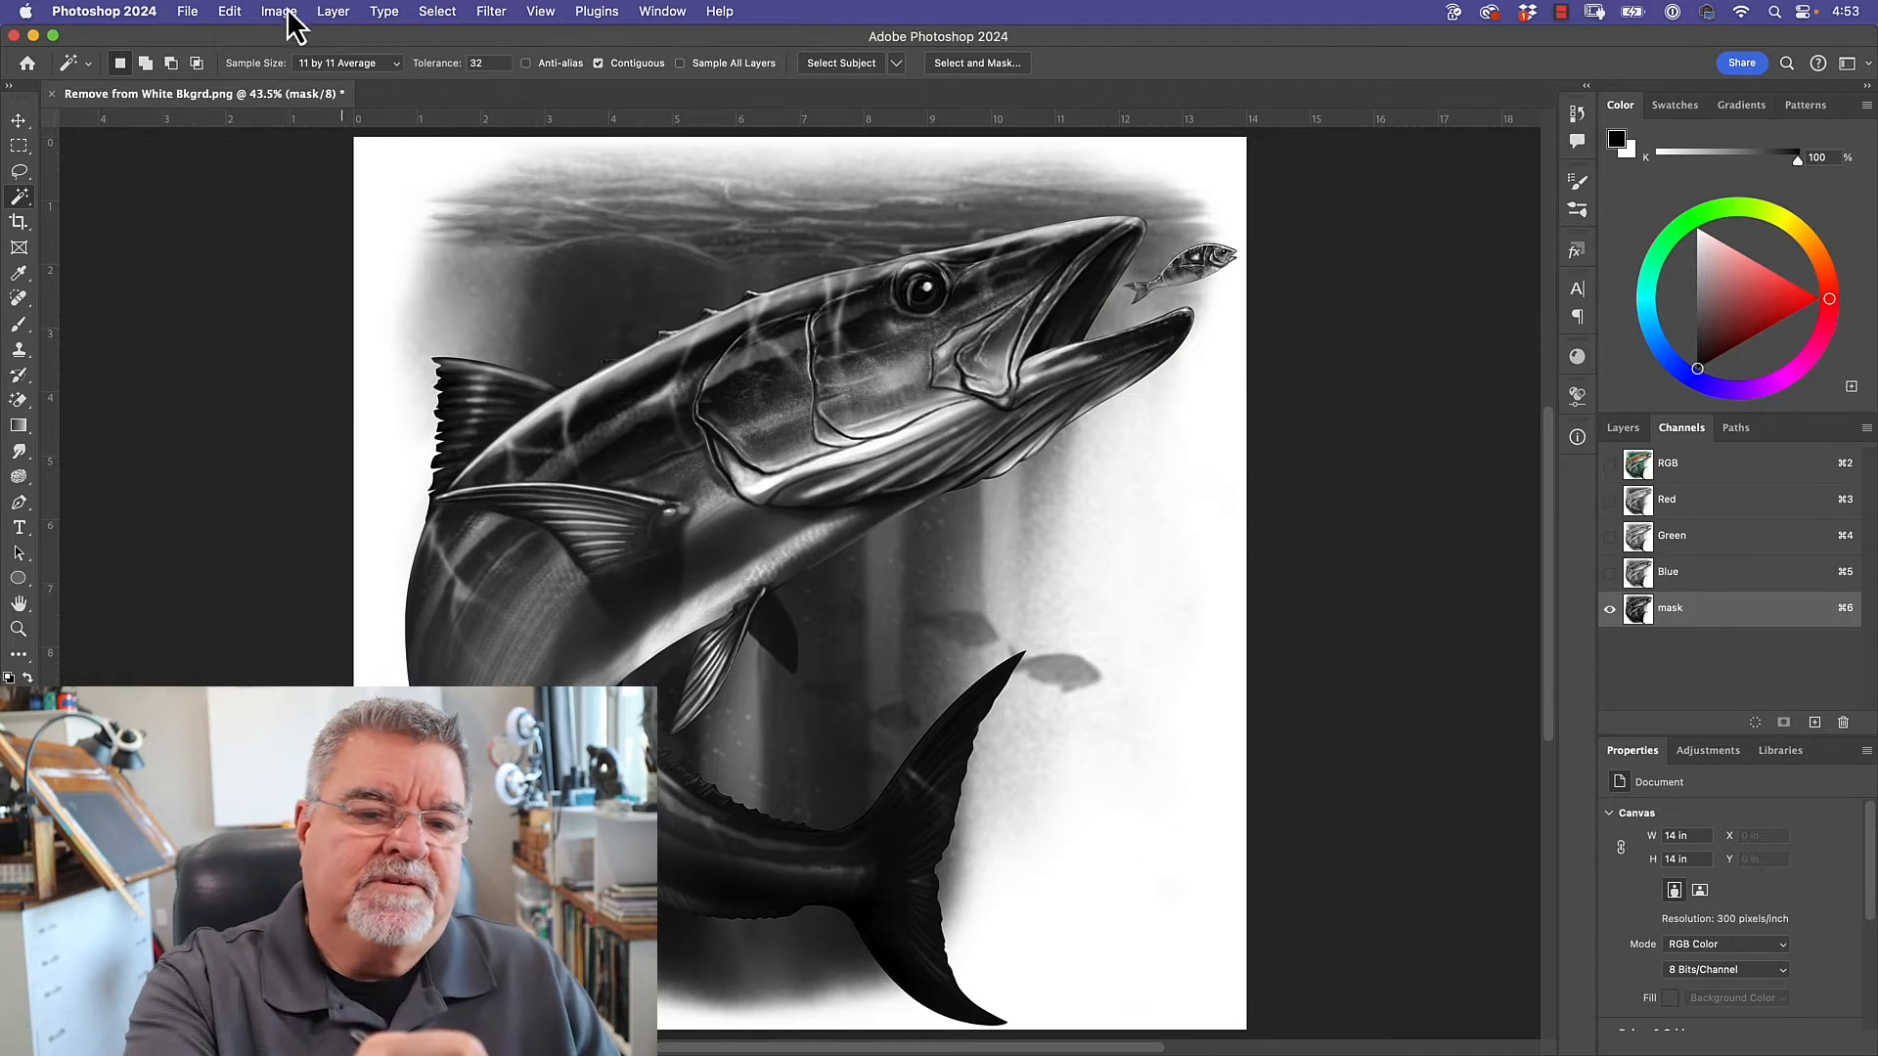
Use Apply Image again to blend the Red channel into the mask channel at 100% opacity.
left_click(278, 11)
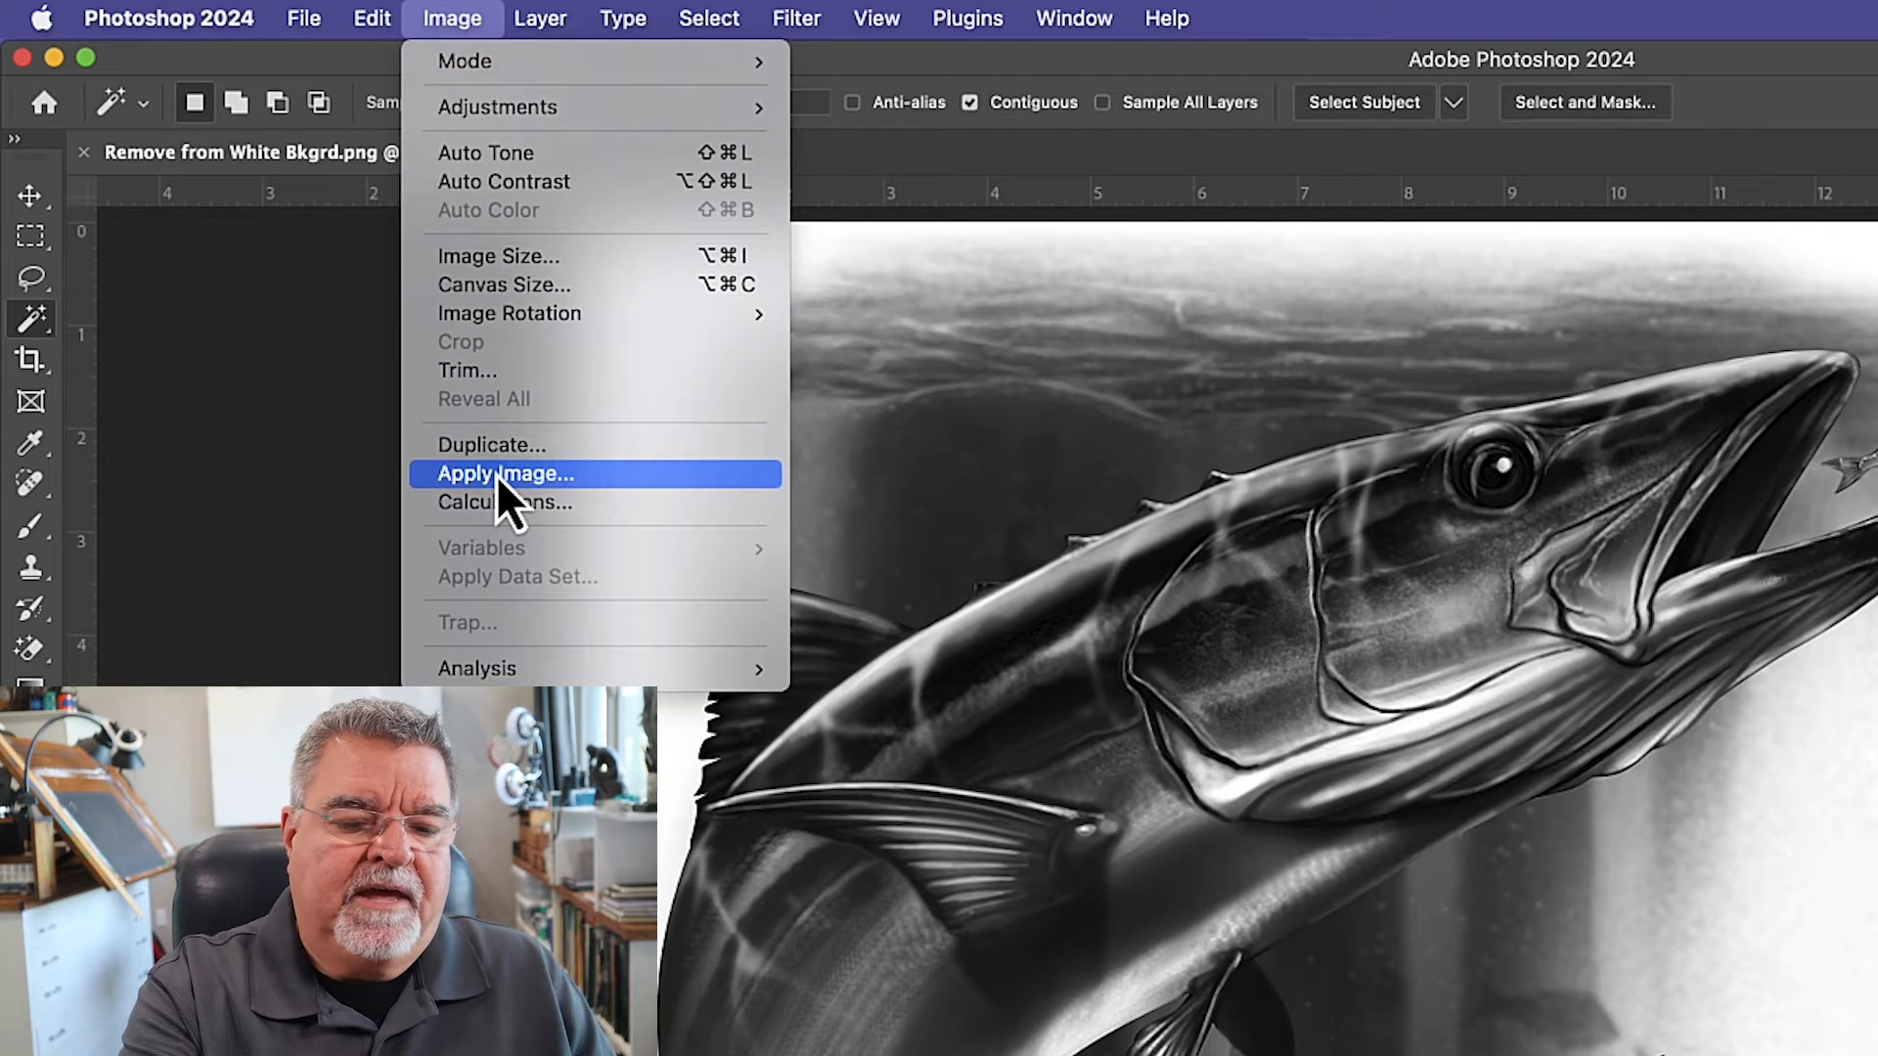
left_click(496, 475)
left_click(1088, 357)
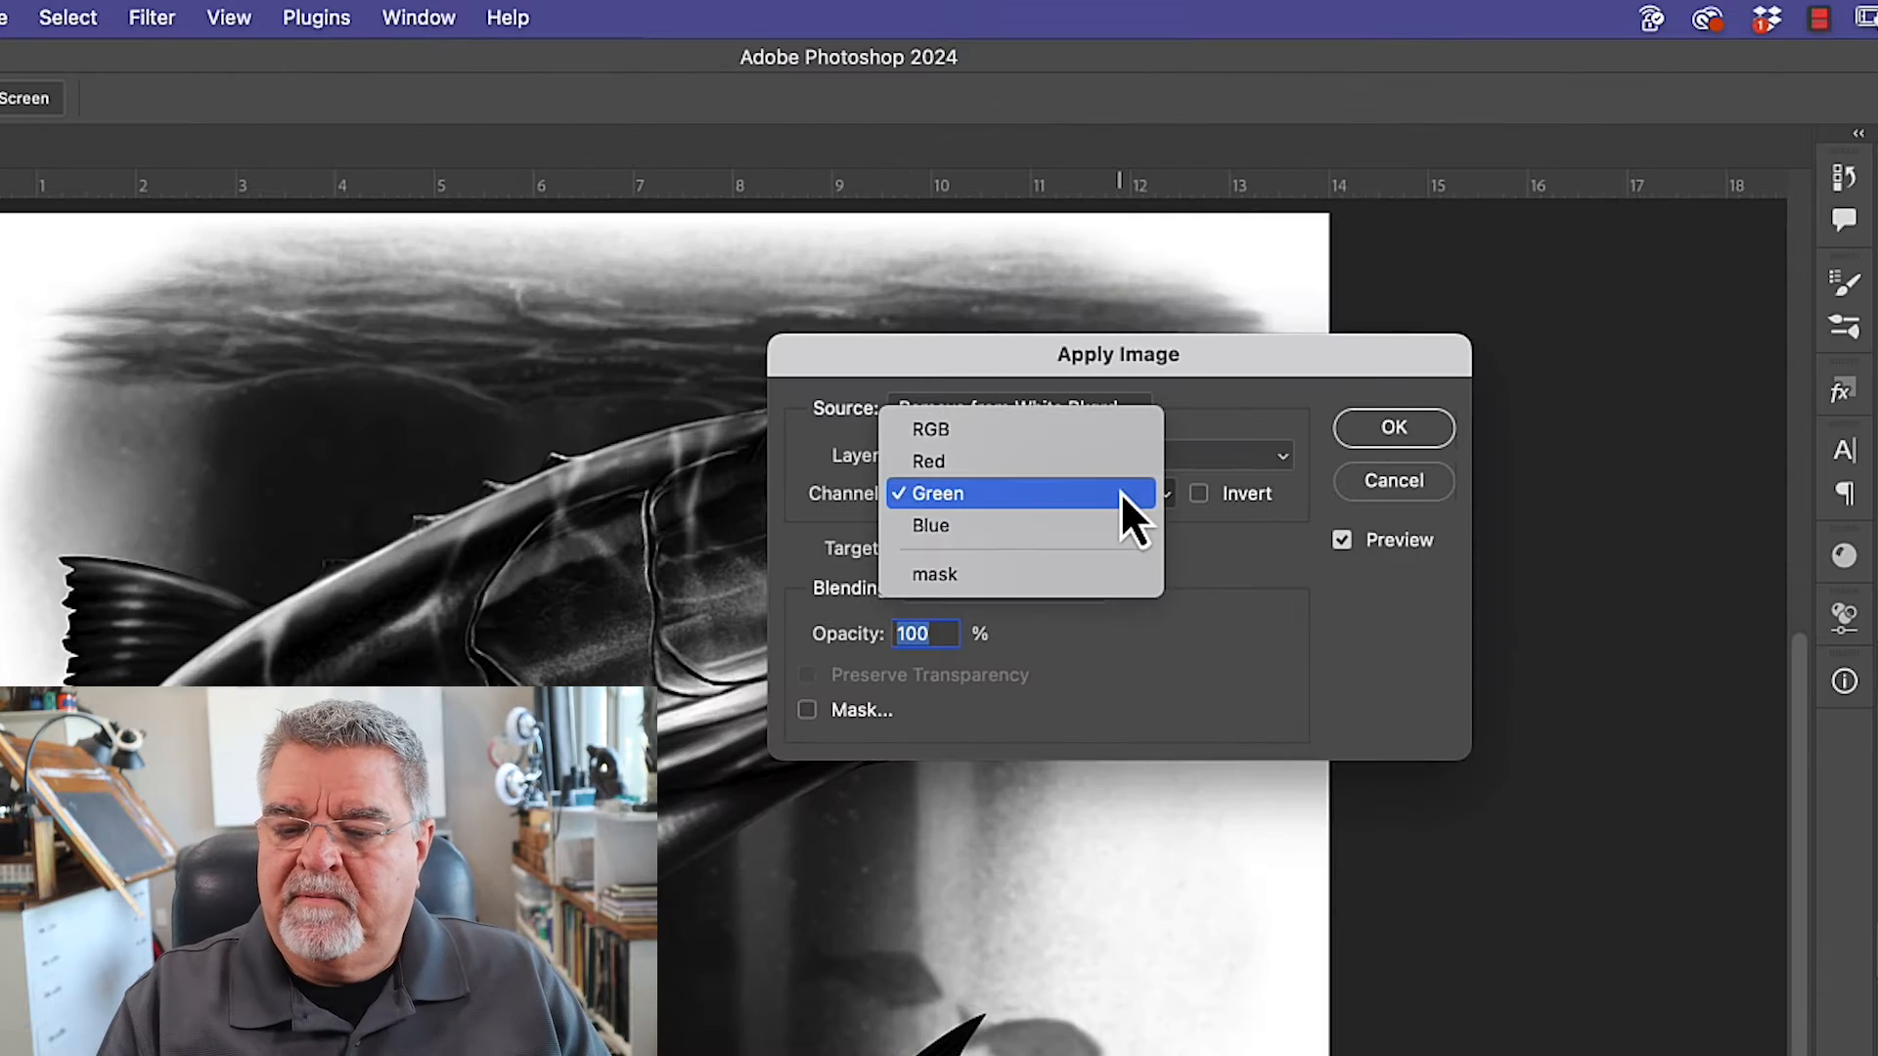
left_click(1132, 461)
left_click(1393, 430)
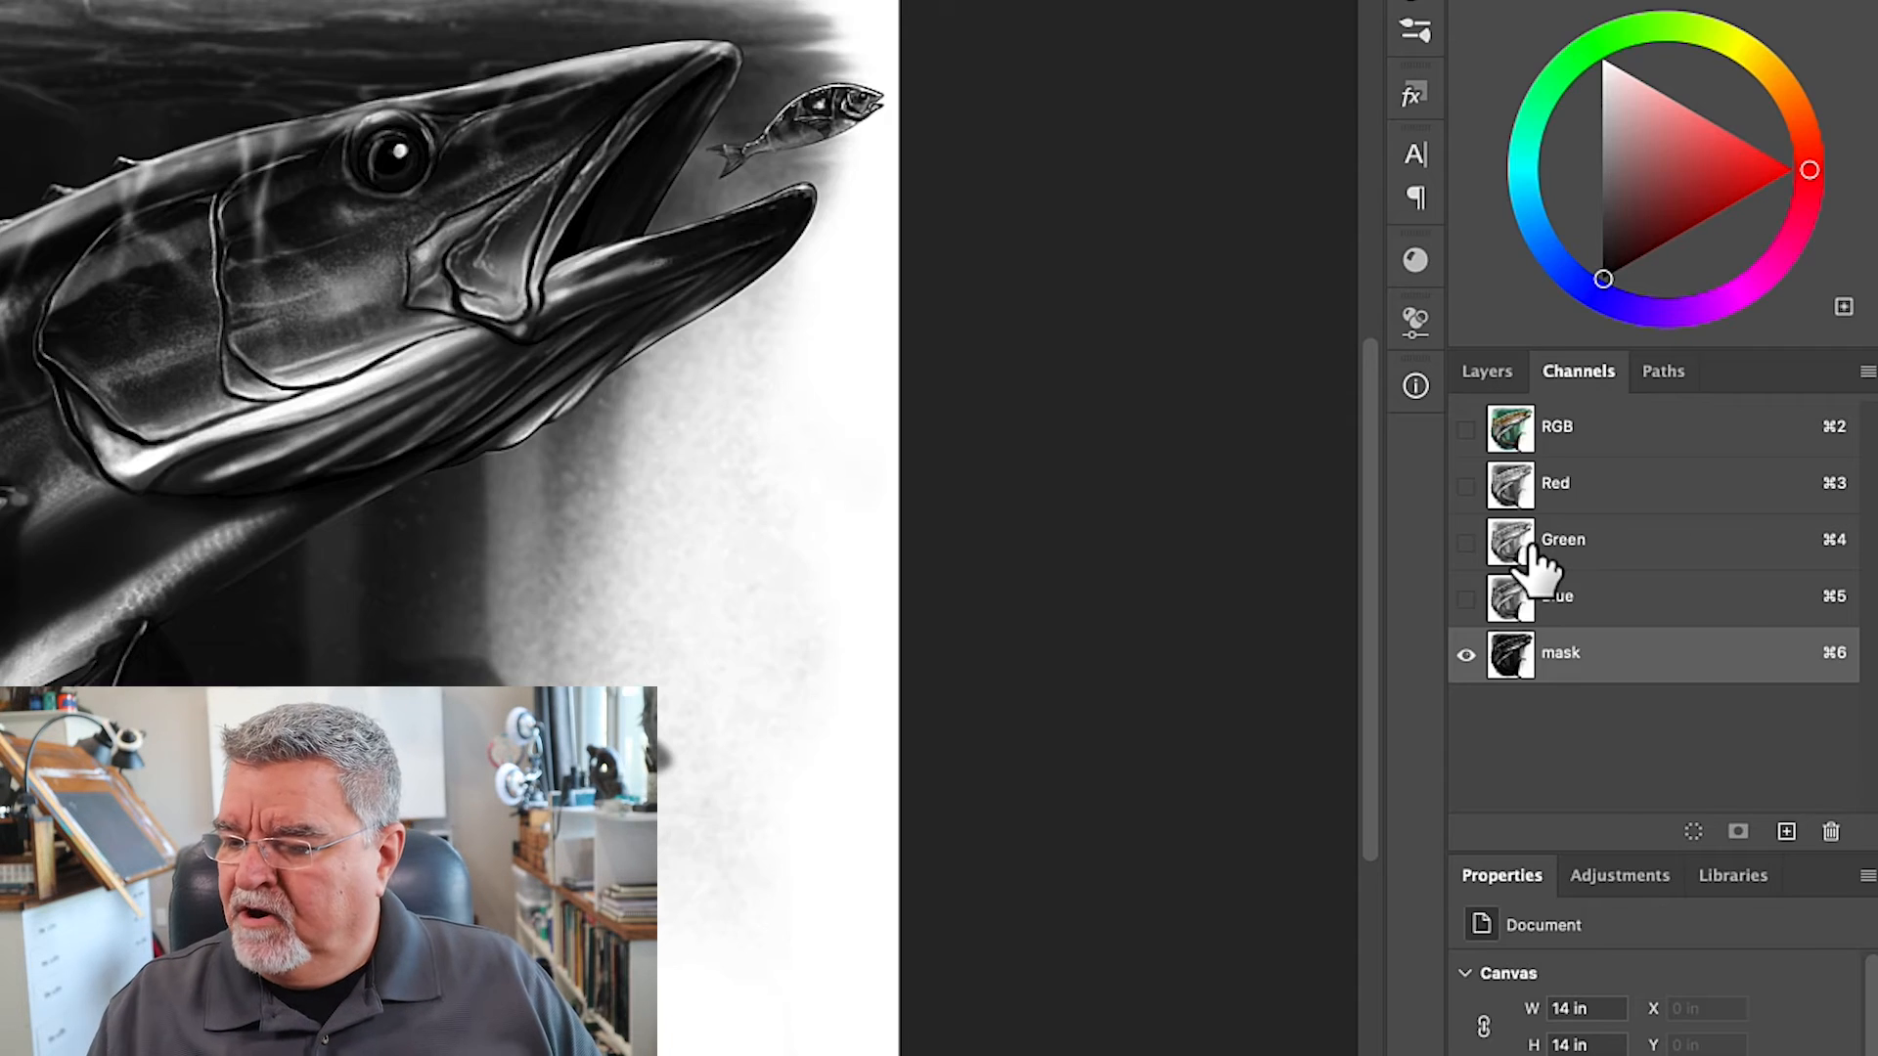
Copy the artwork to a new layer through an inverted selection loaded from the mask channel, and hide the Background layer.
left_click(1639, 466)
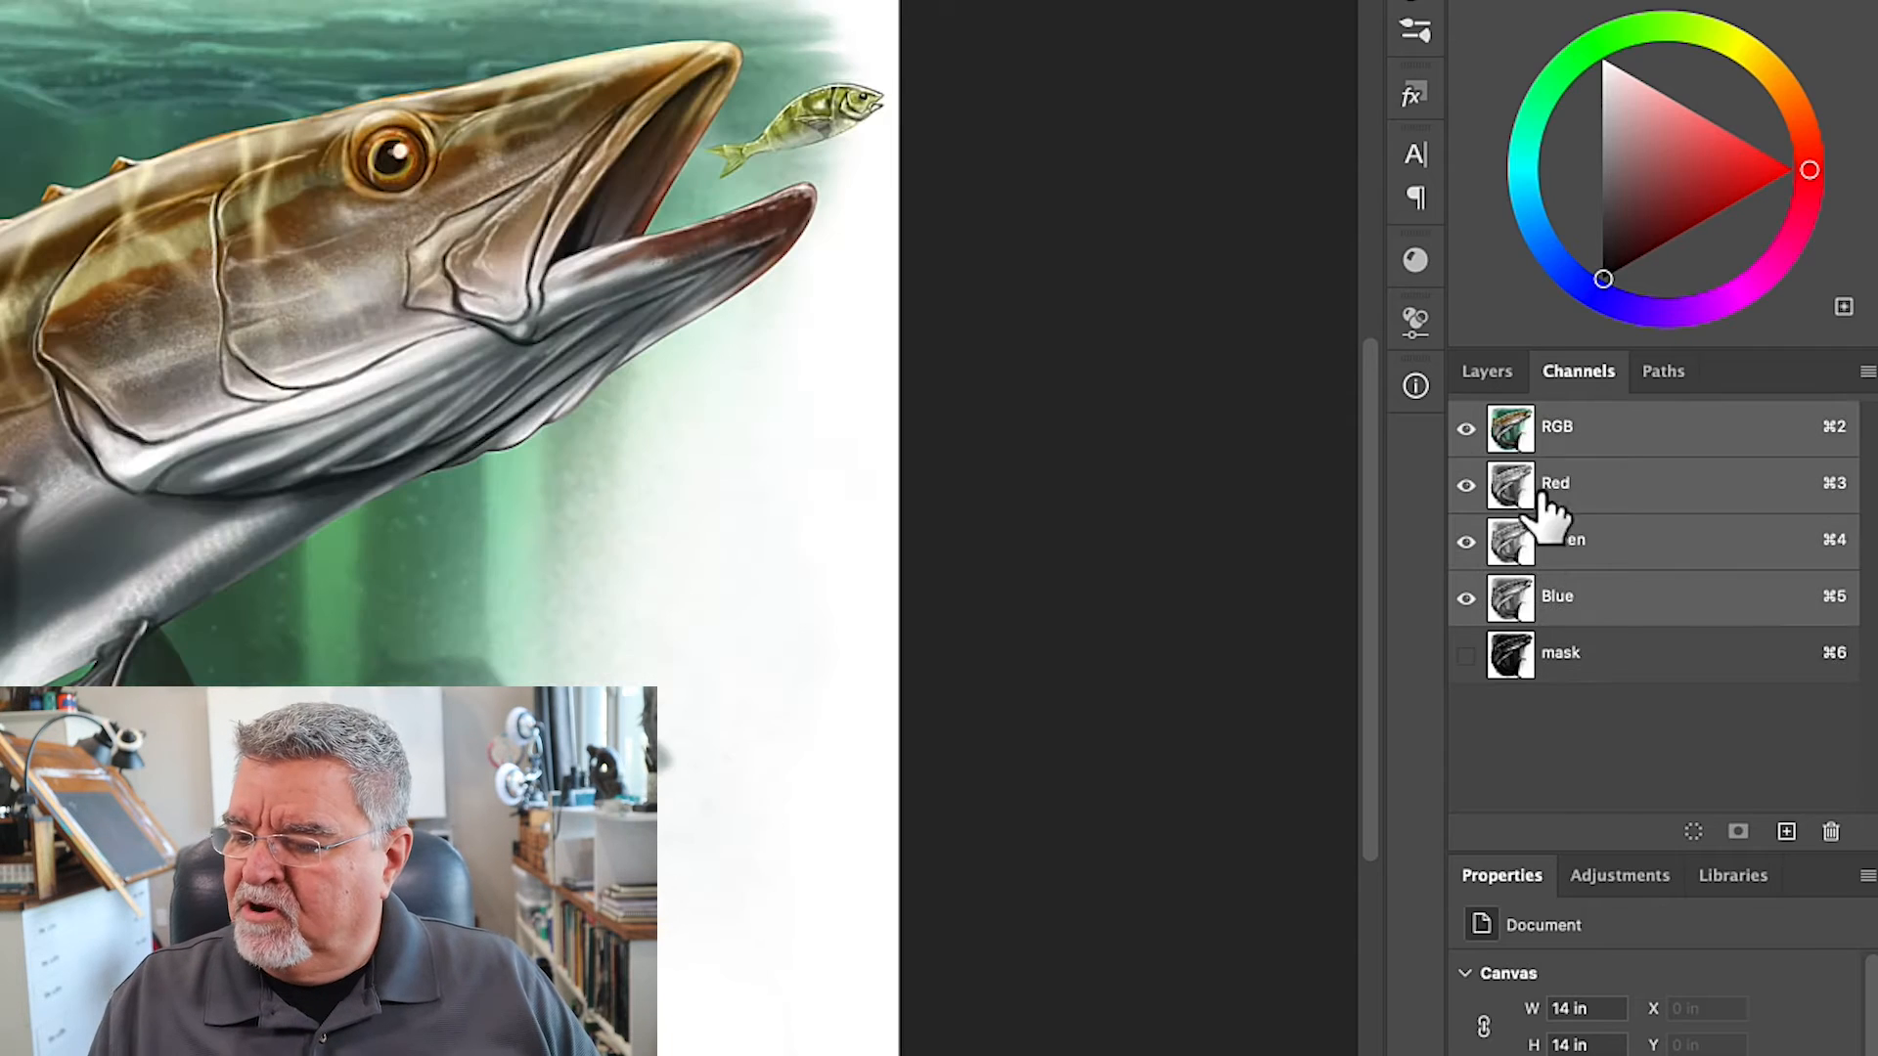
left_click(1487, 371)
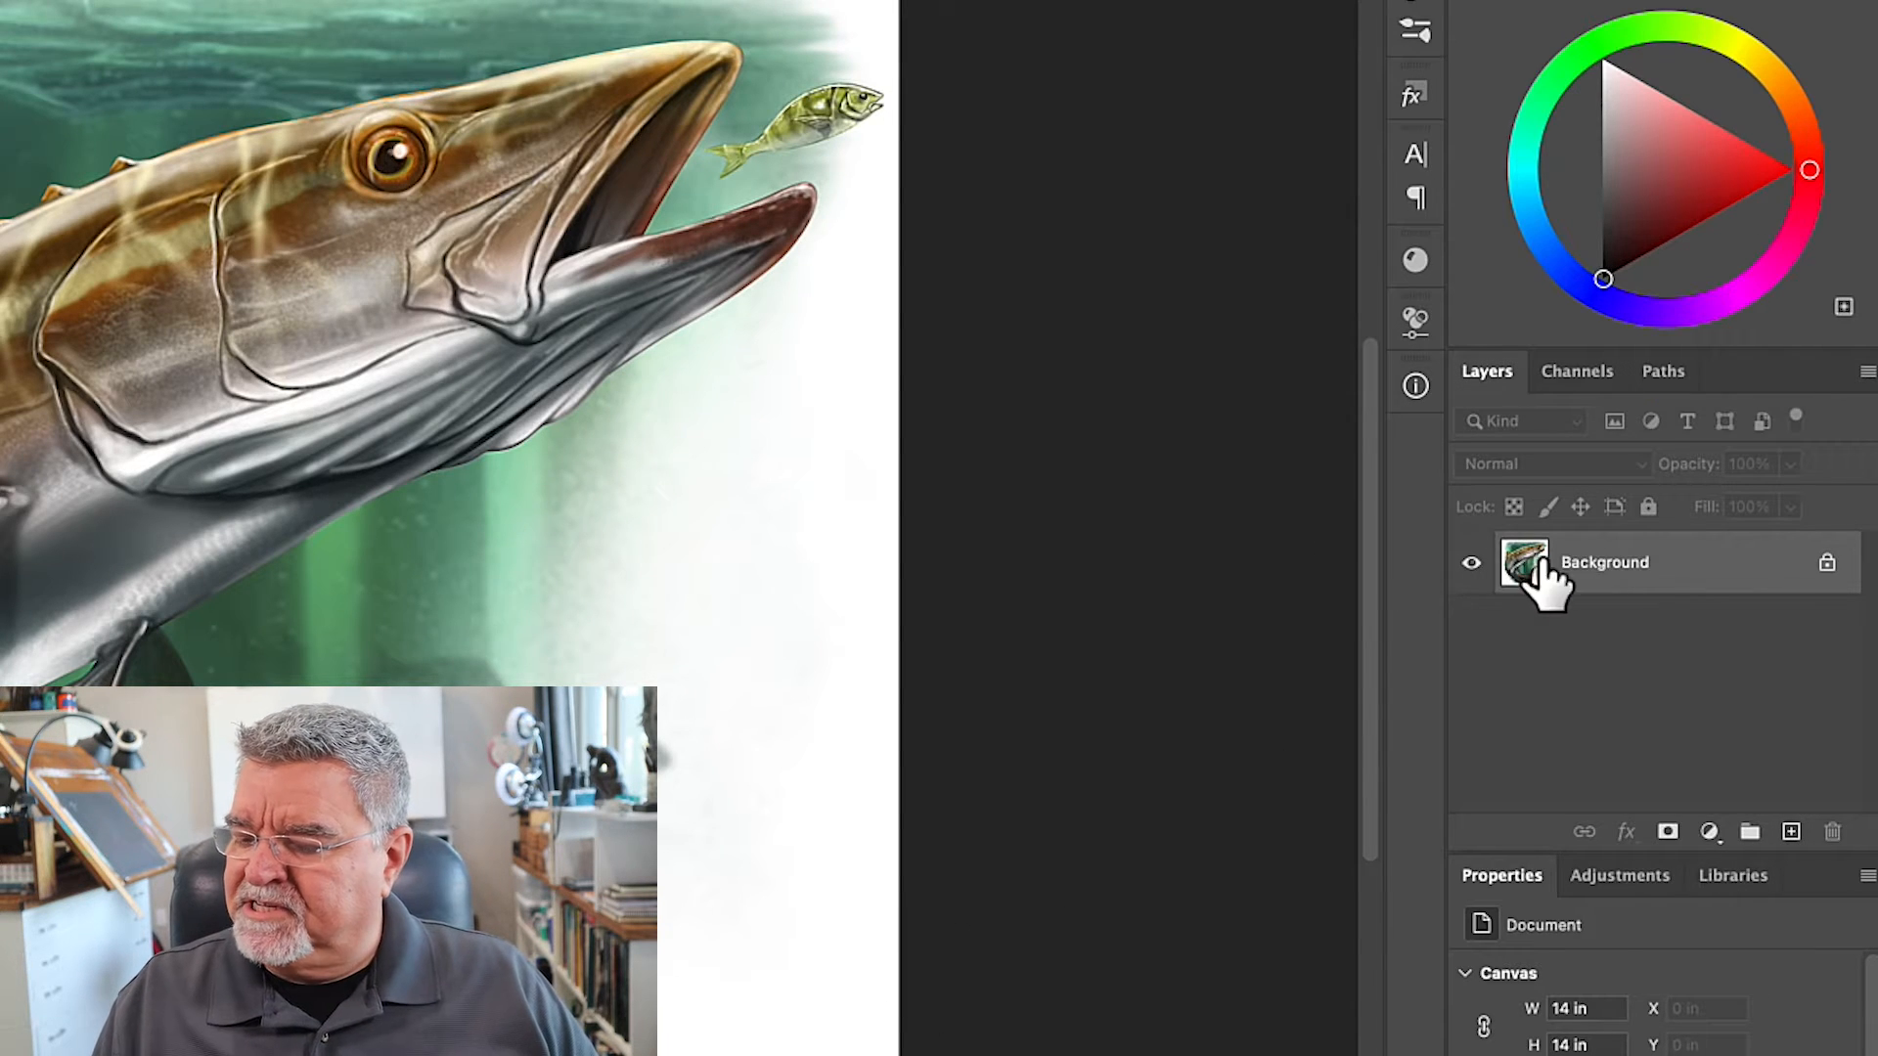
left_click(790, 21)
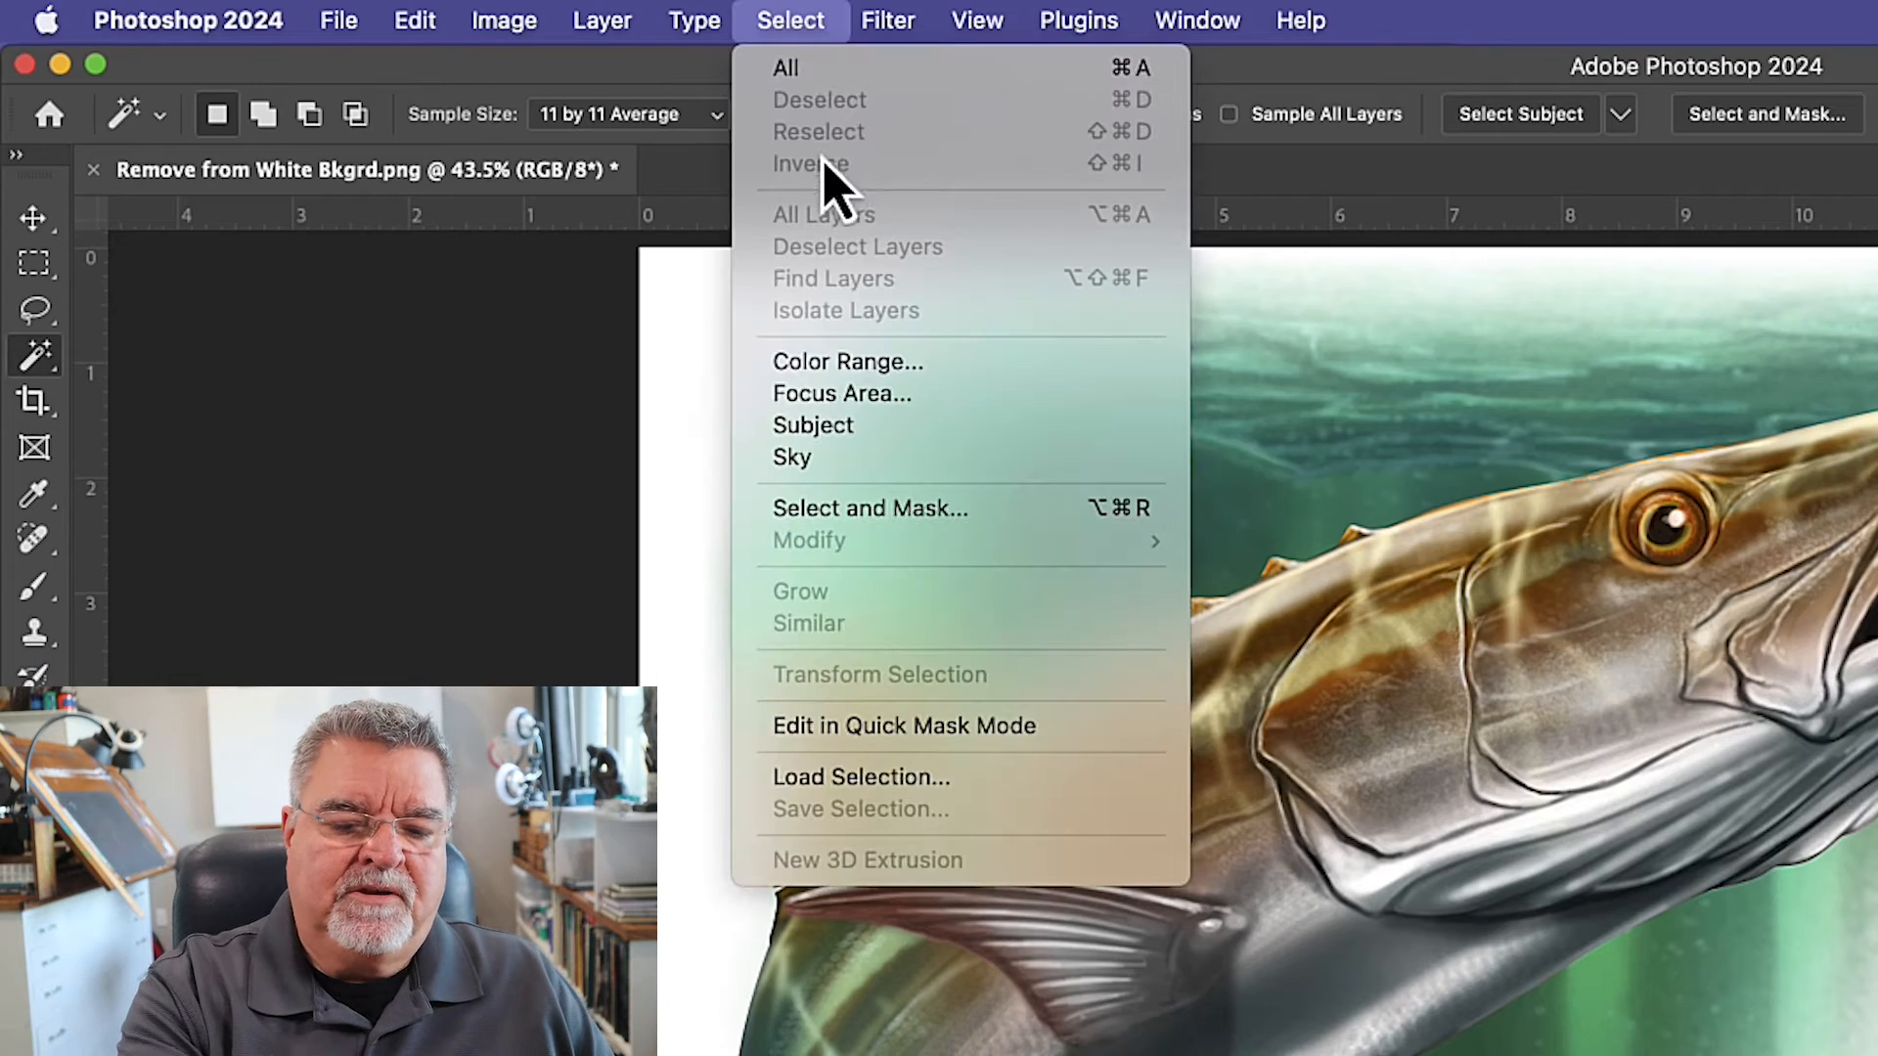
left_click(875, 782)
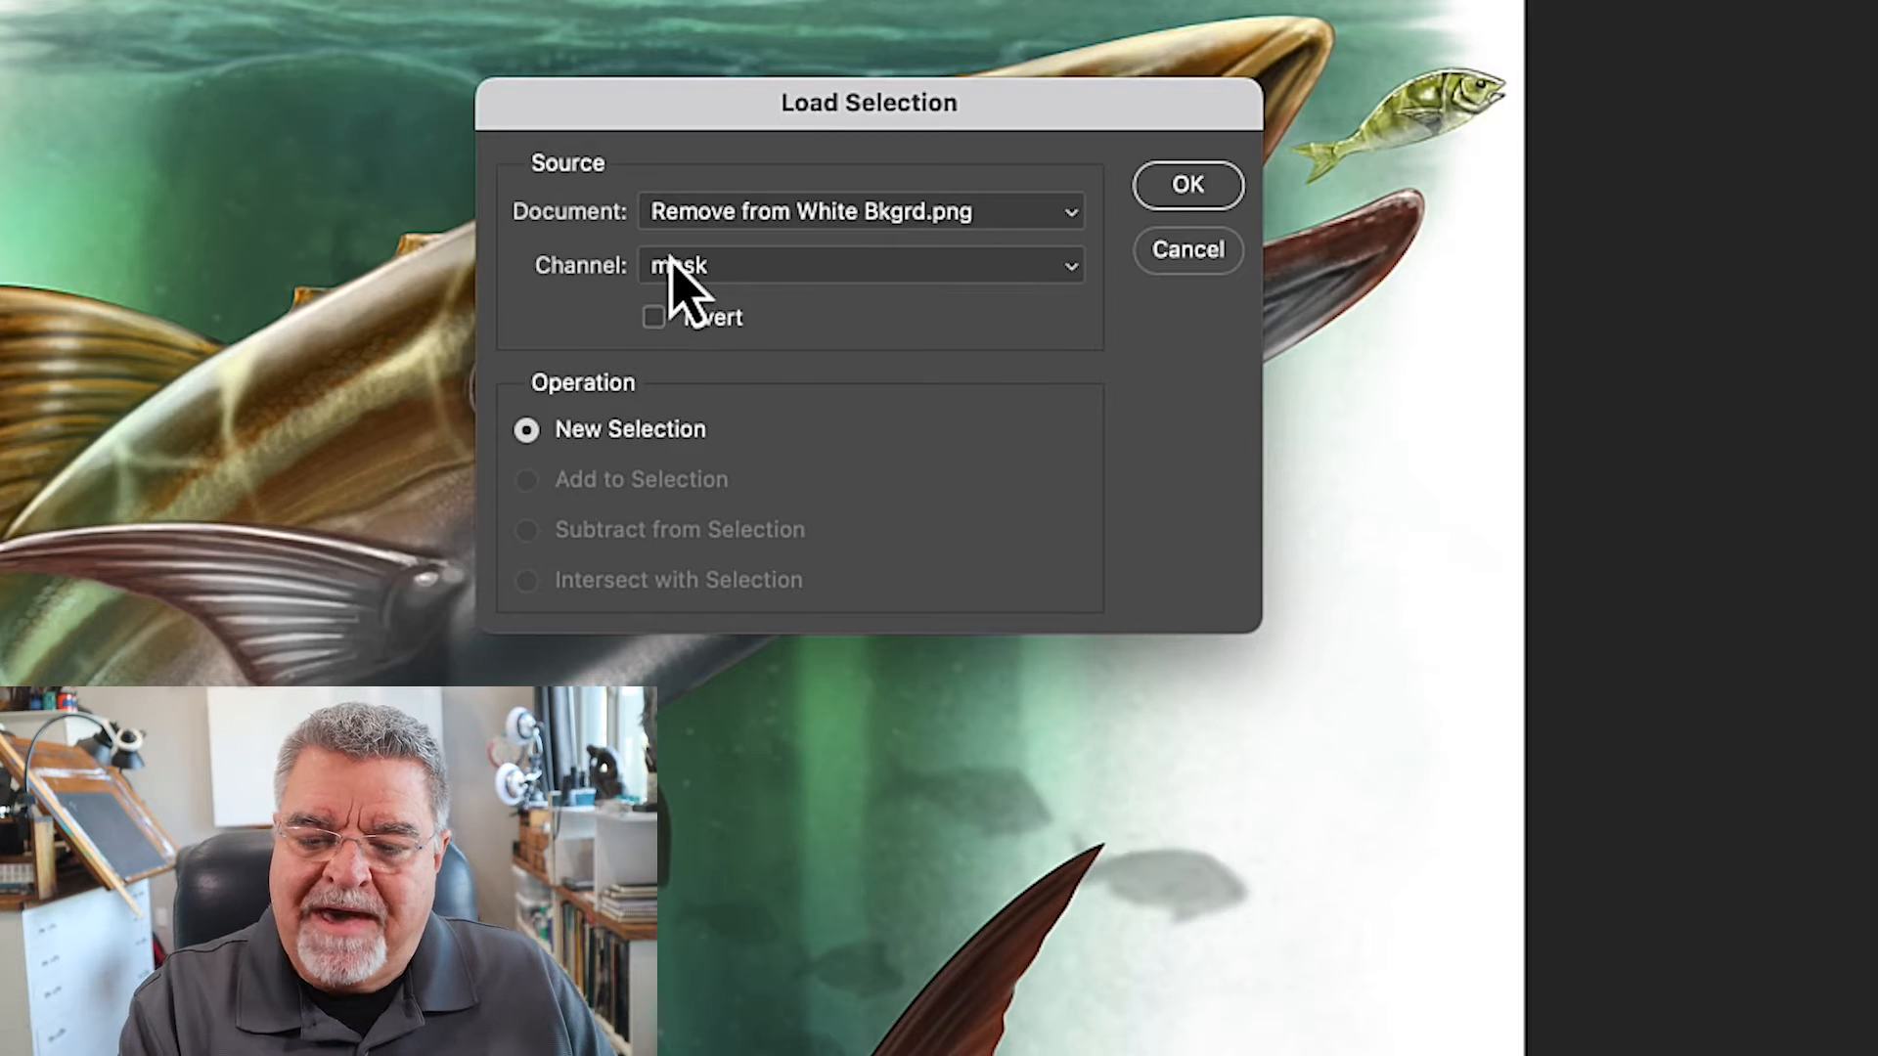
left_click(1189, 187)
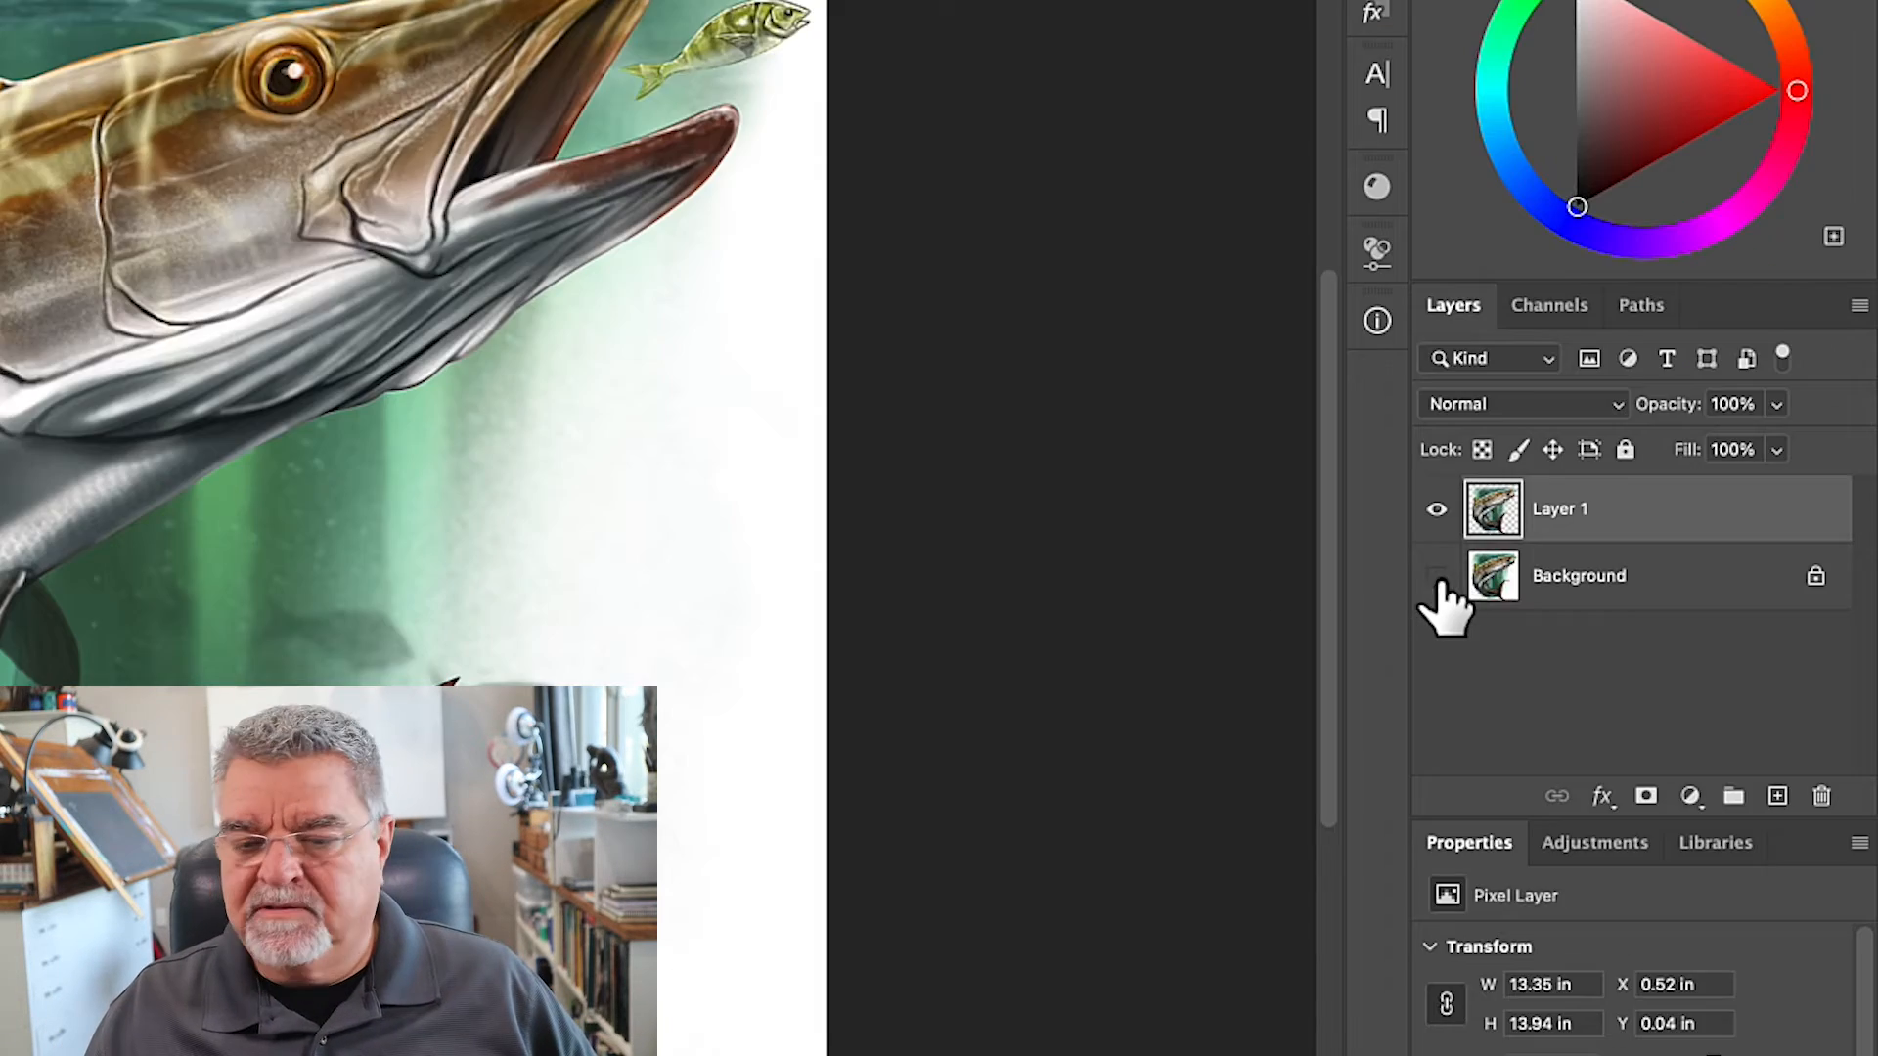
left_click(1613, 589)
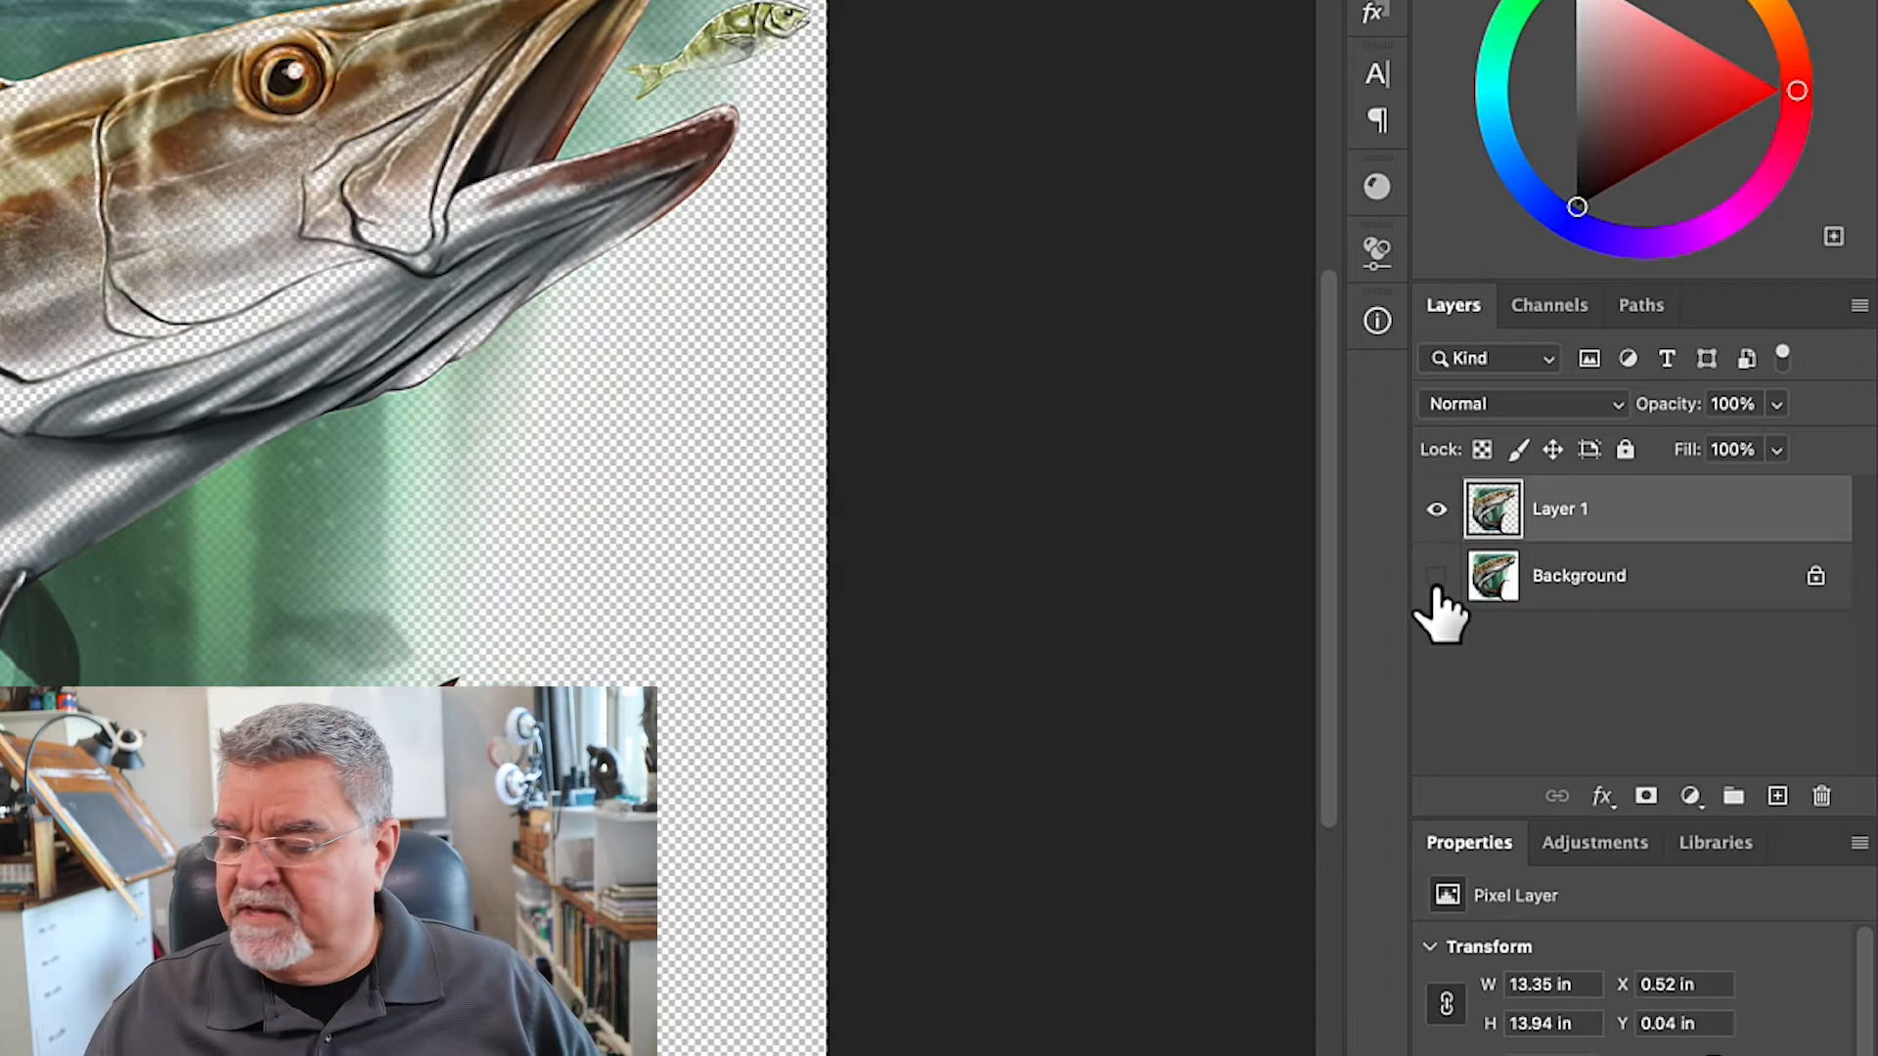
Add a new layer beneath the extracted artwork and fill it with black to test the transparency.
left_click(1778, 796)
left_click_drag(1511, 525, 1513, 574)
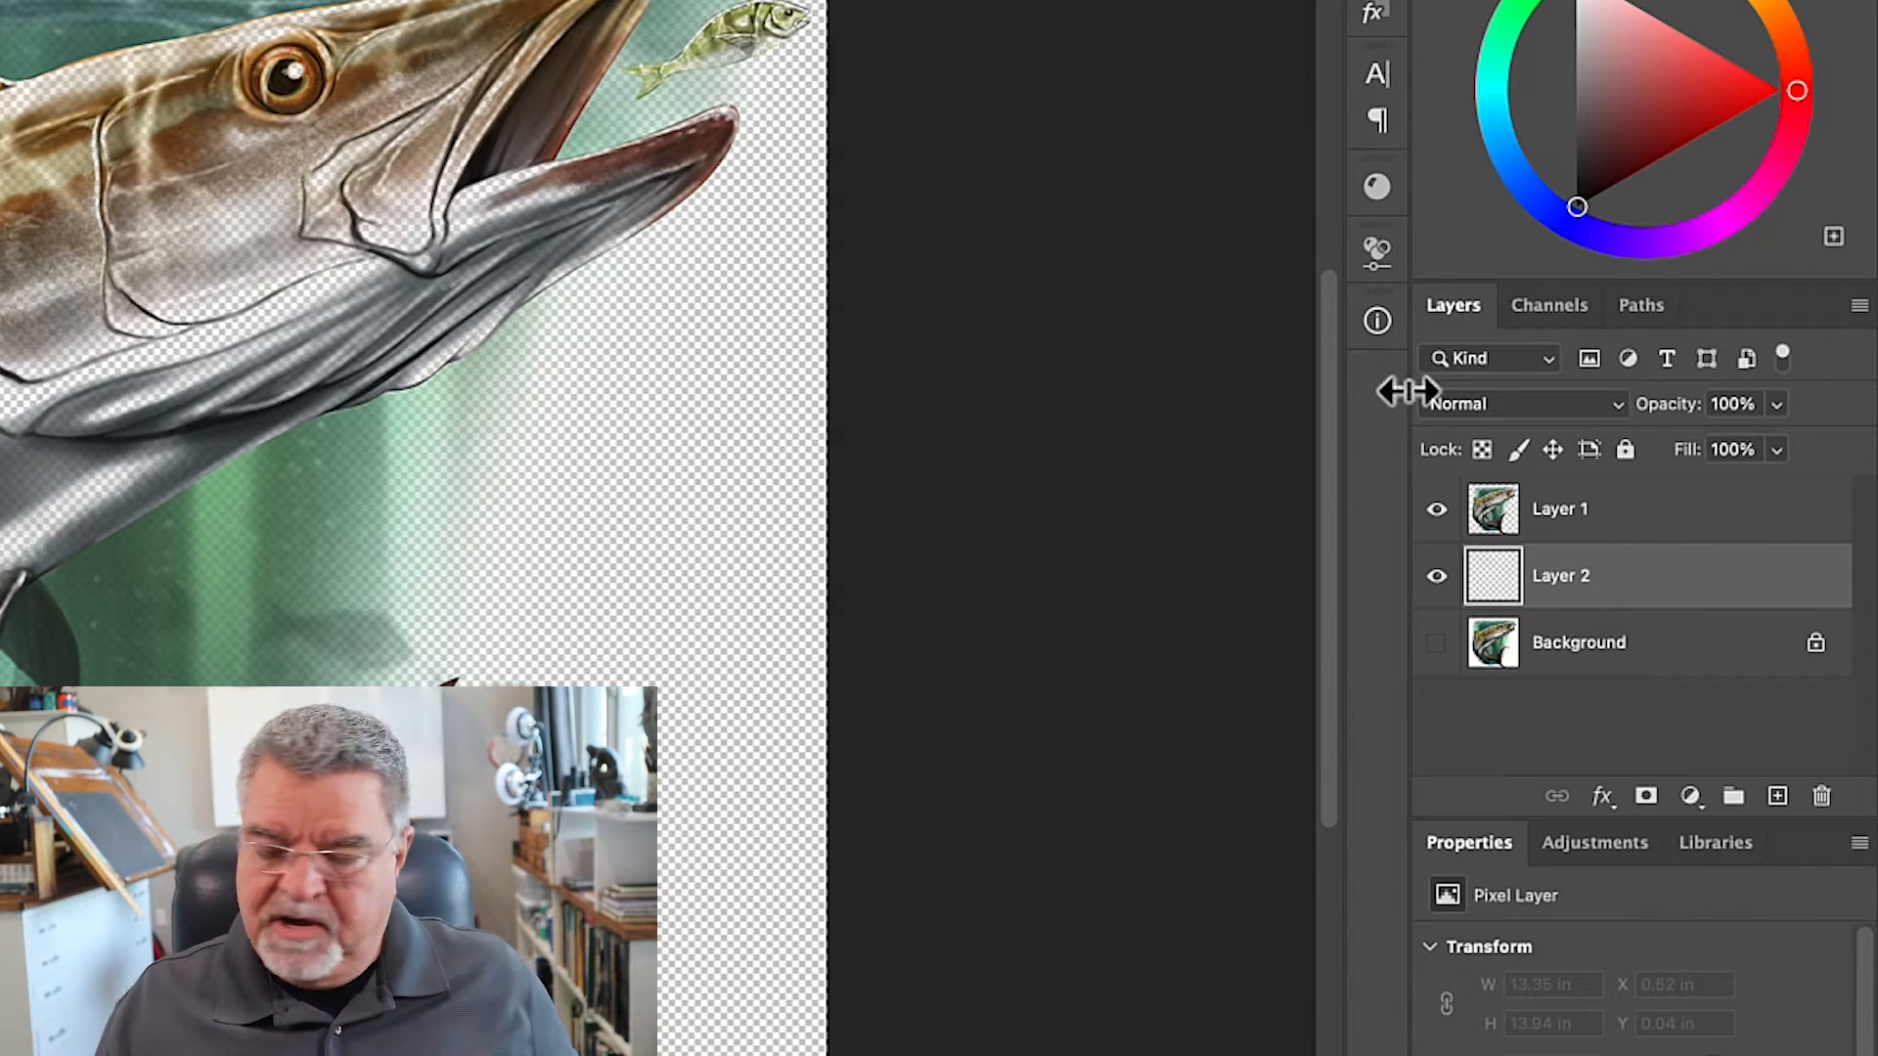
key("alt+BackSpace")
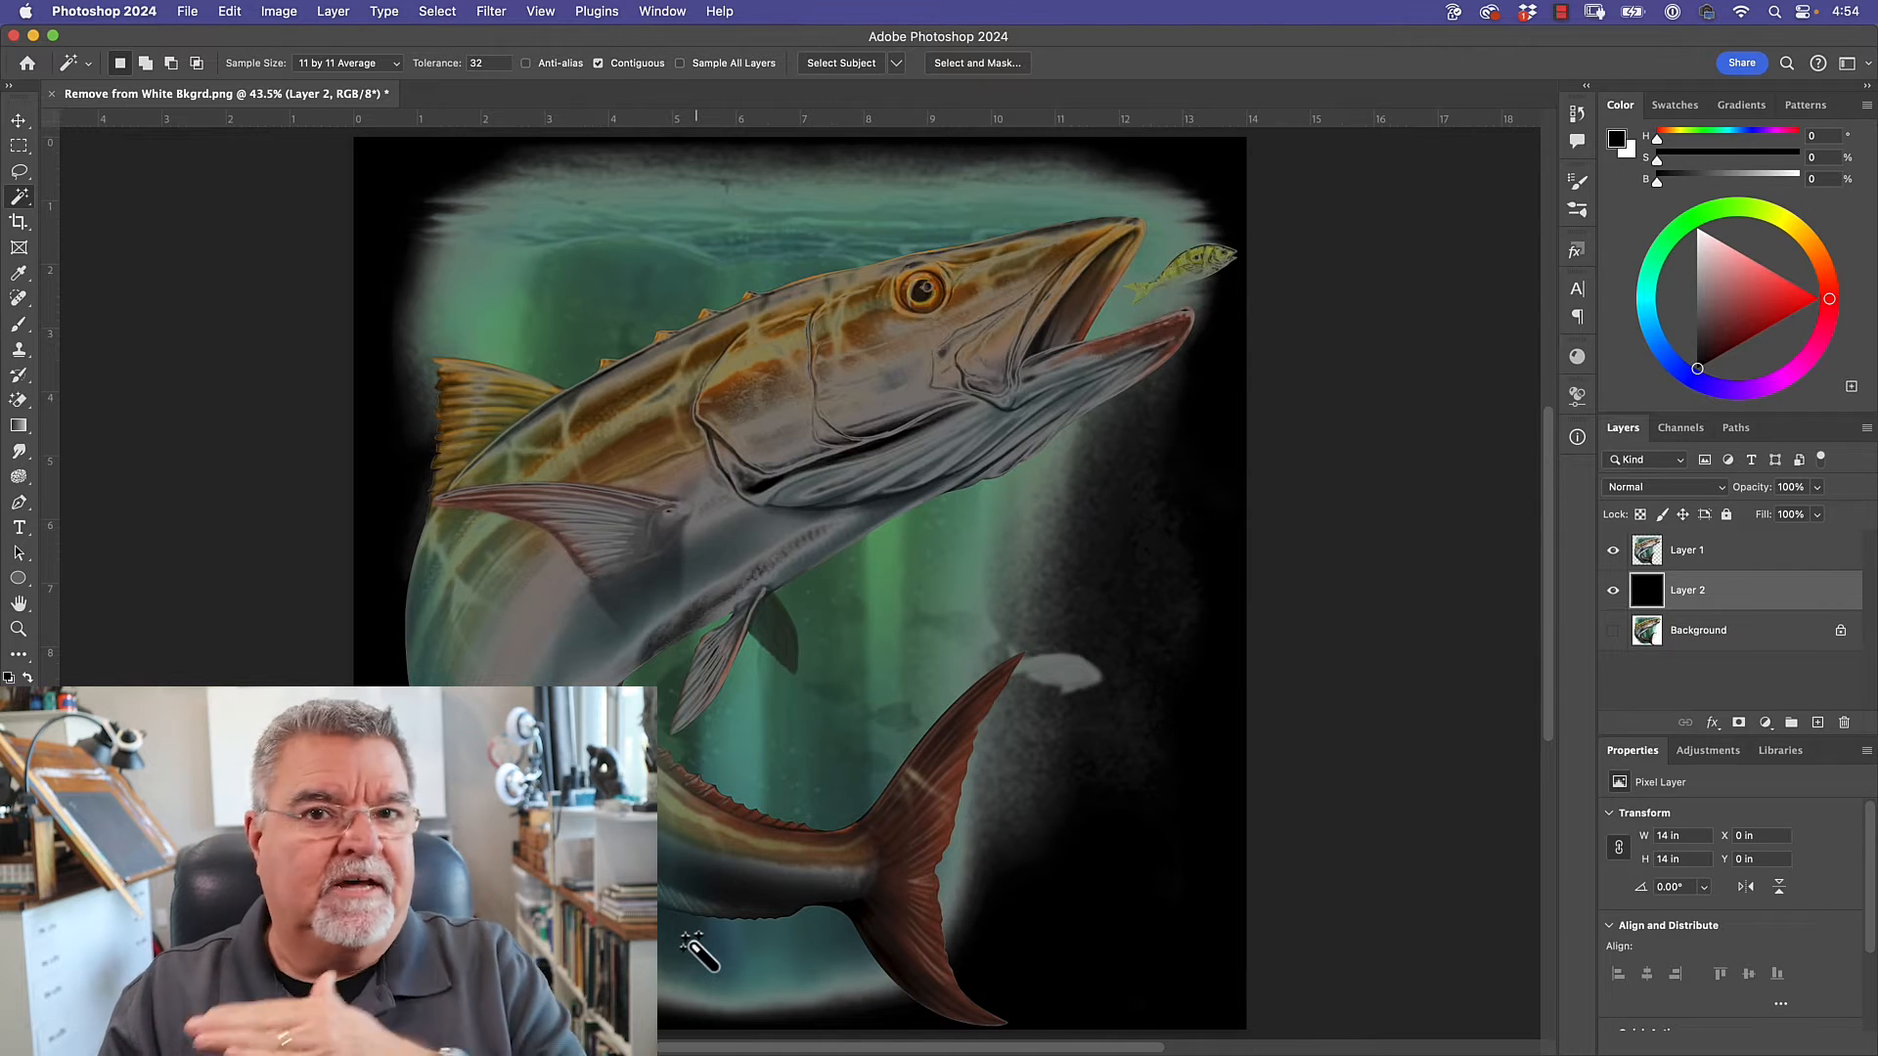
Show the Background layer and delete the extracted artwork layer and the black test layer.
left_click(1613, 550)
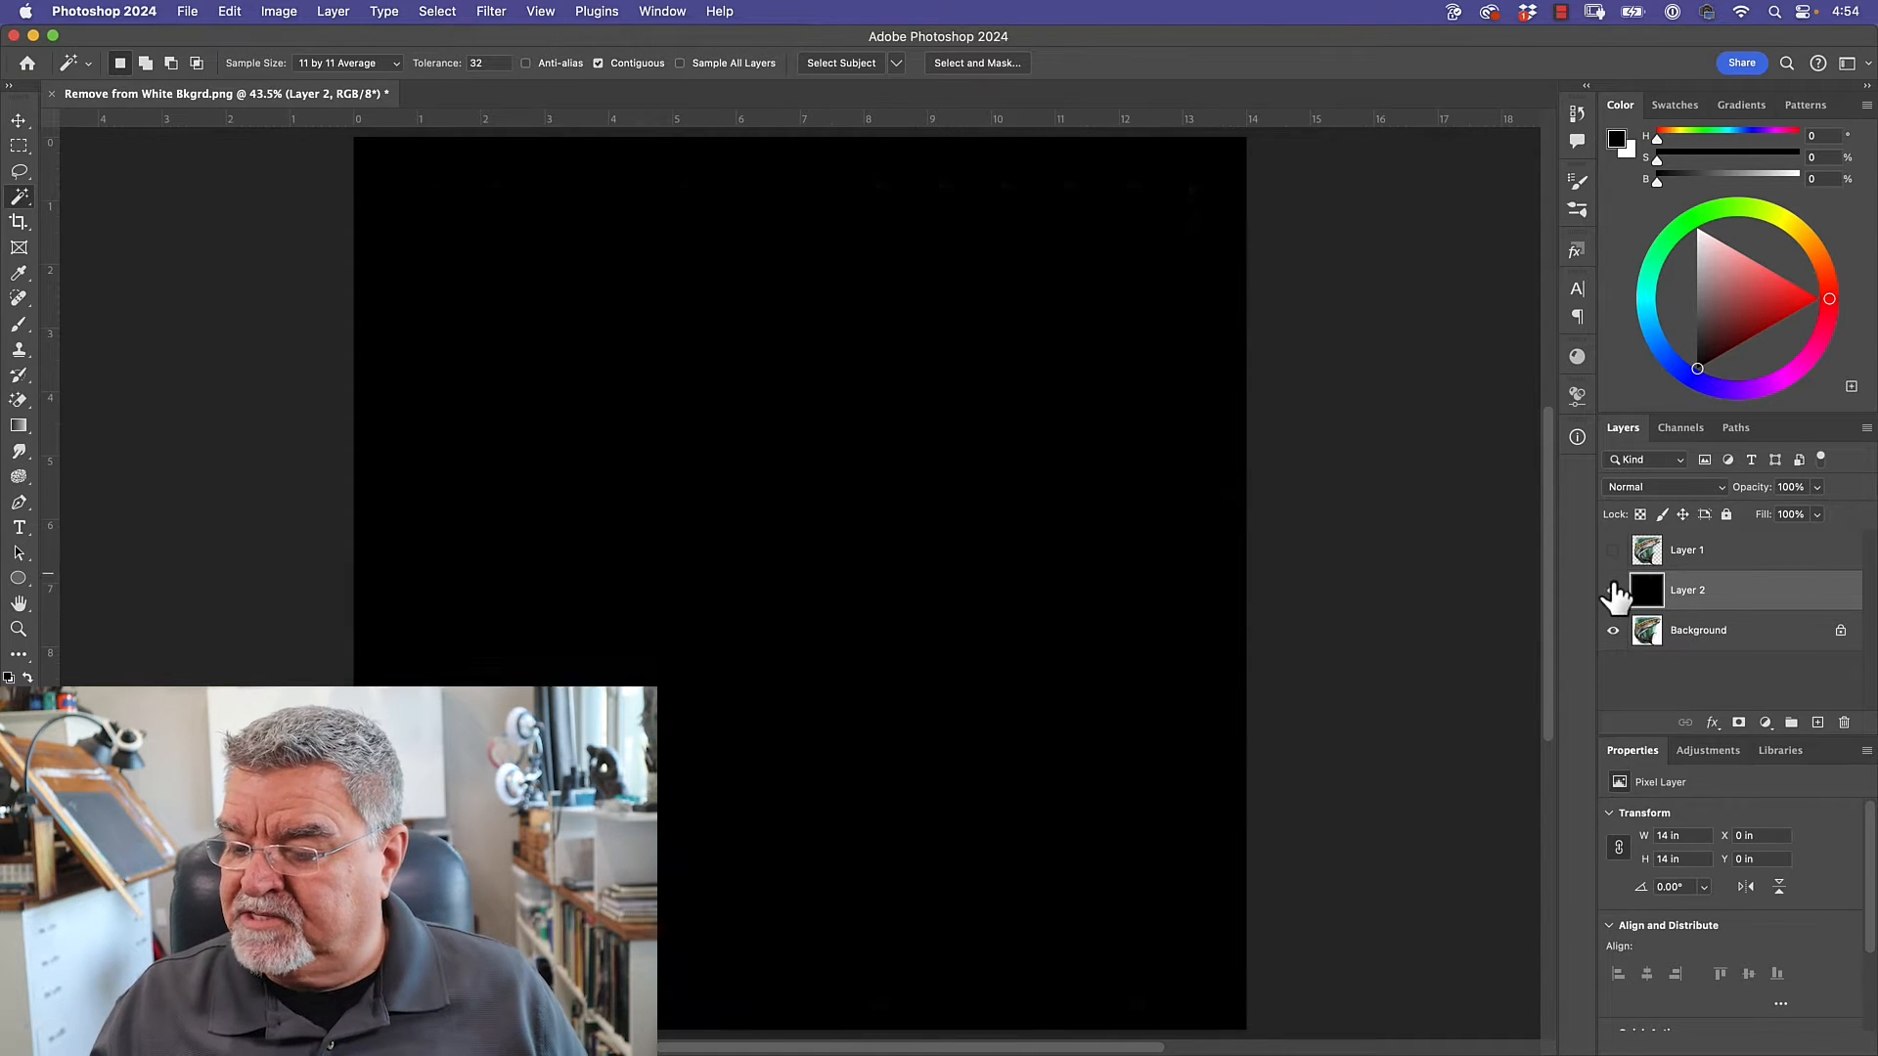
left_click(1613, 590)
left_click(1613, 630)
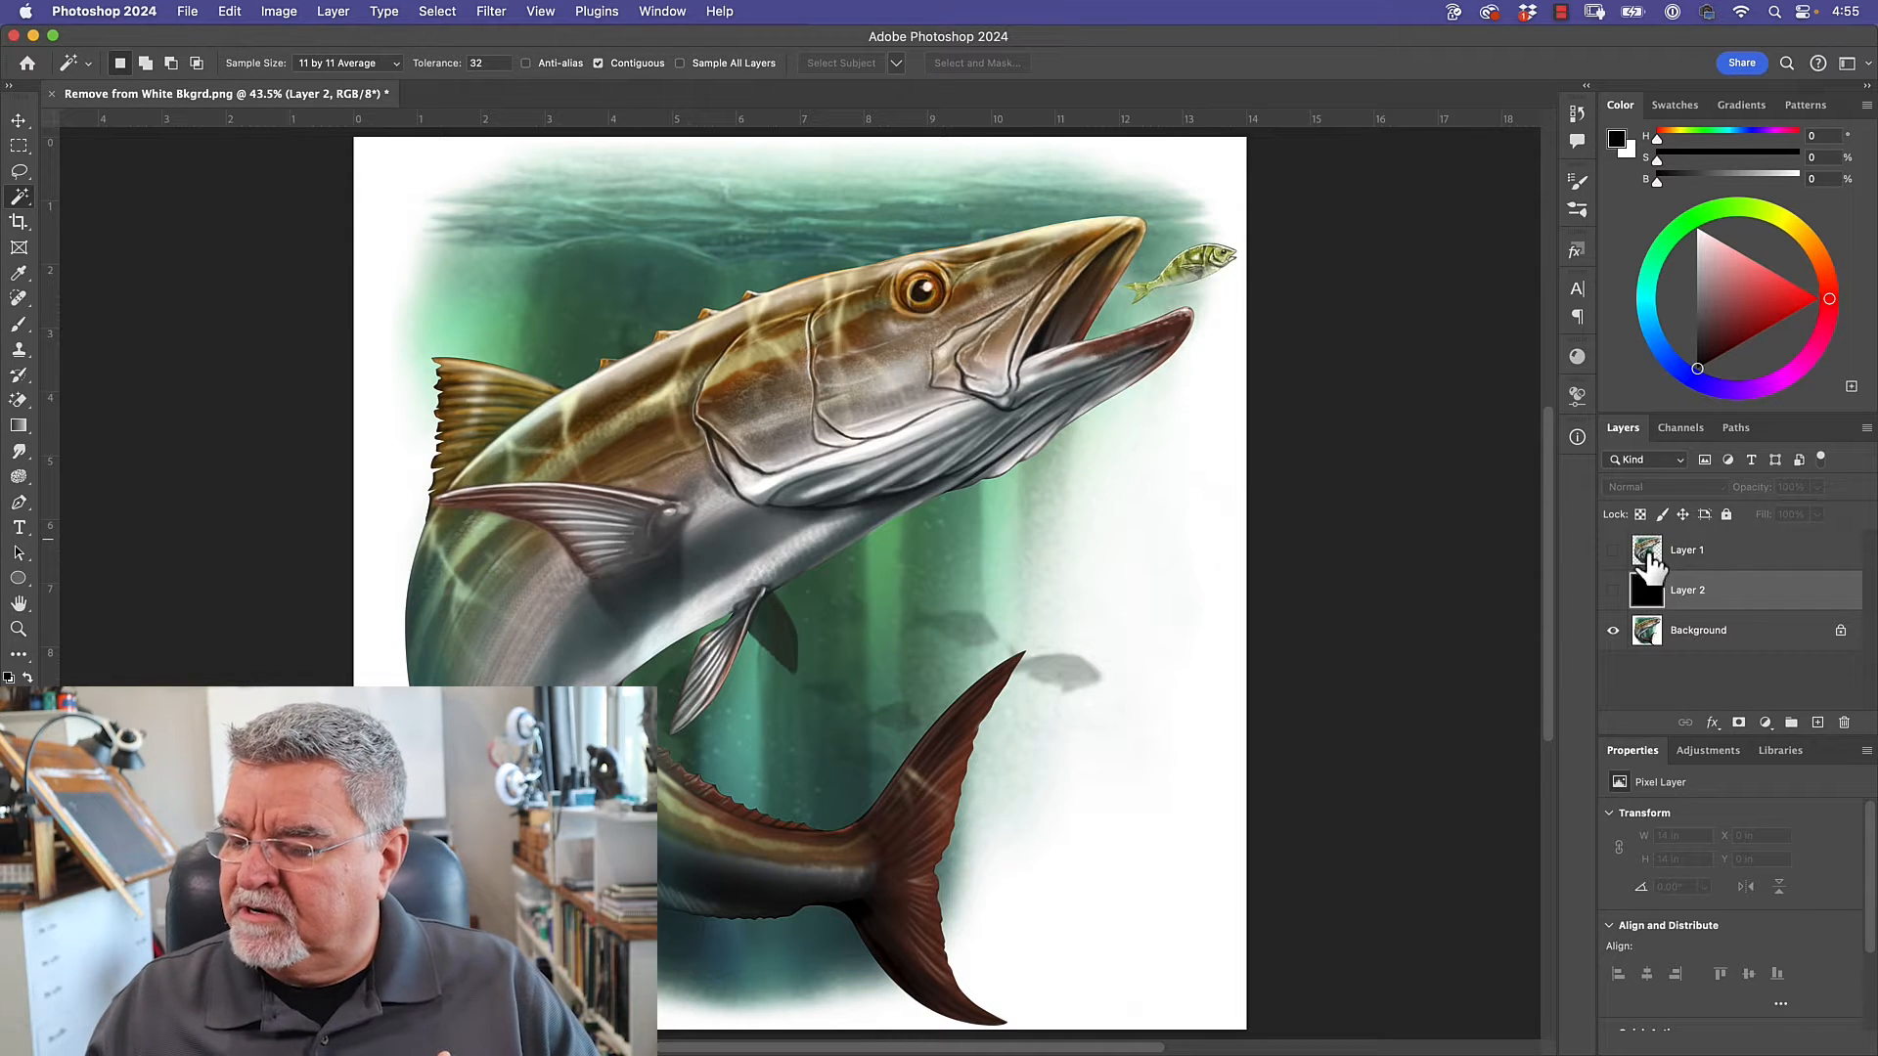
left_click_drag(1648, 551, 1844, 722)
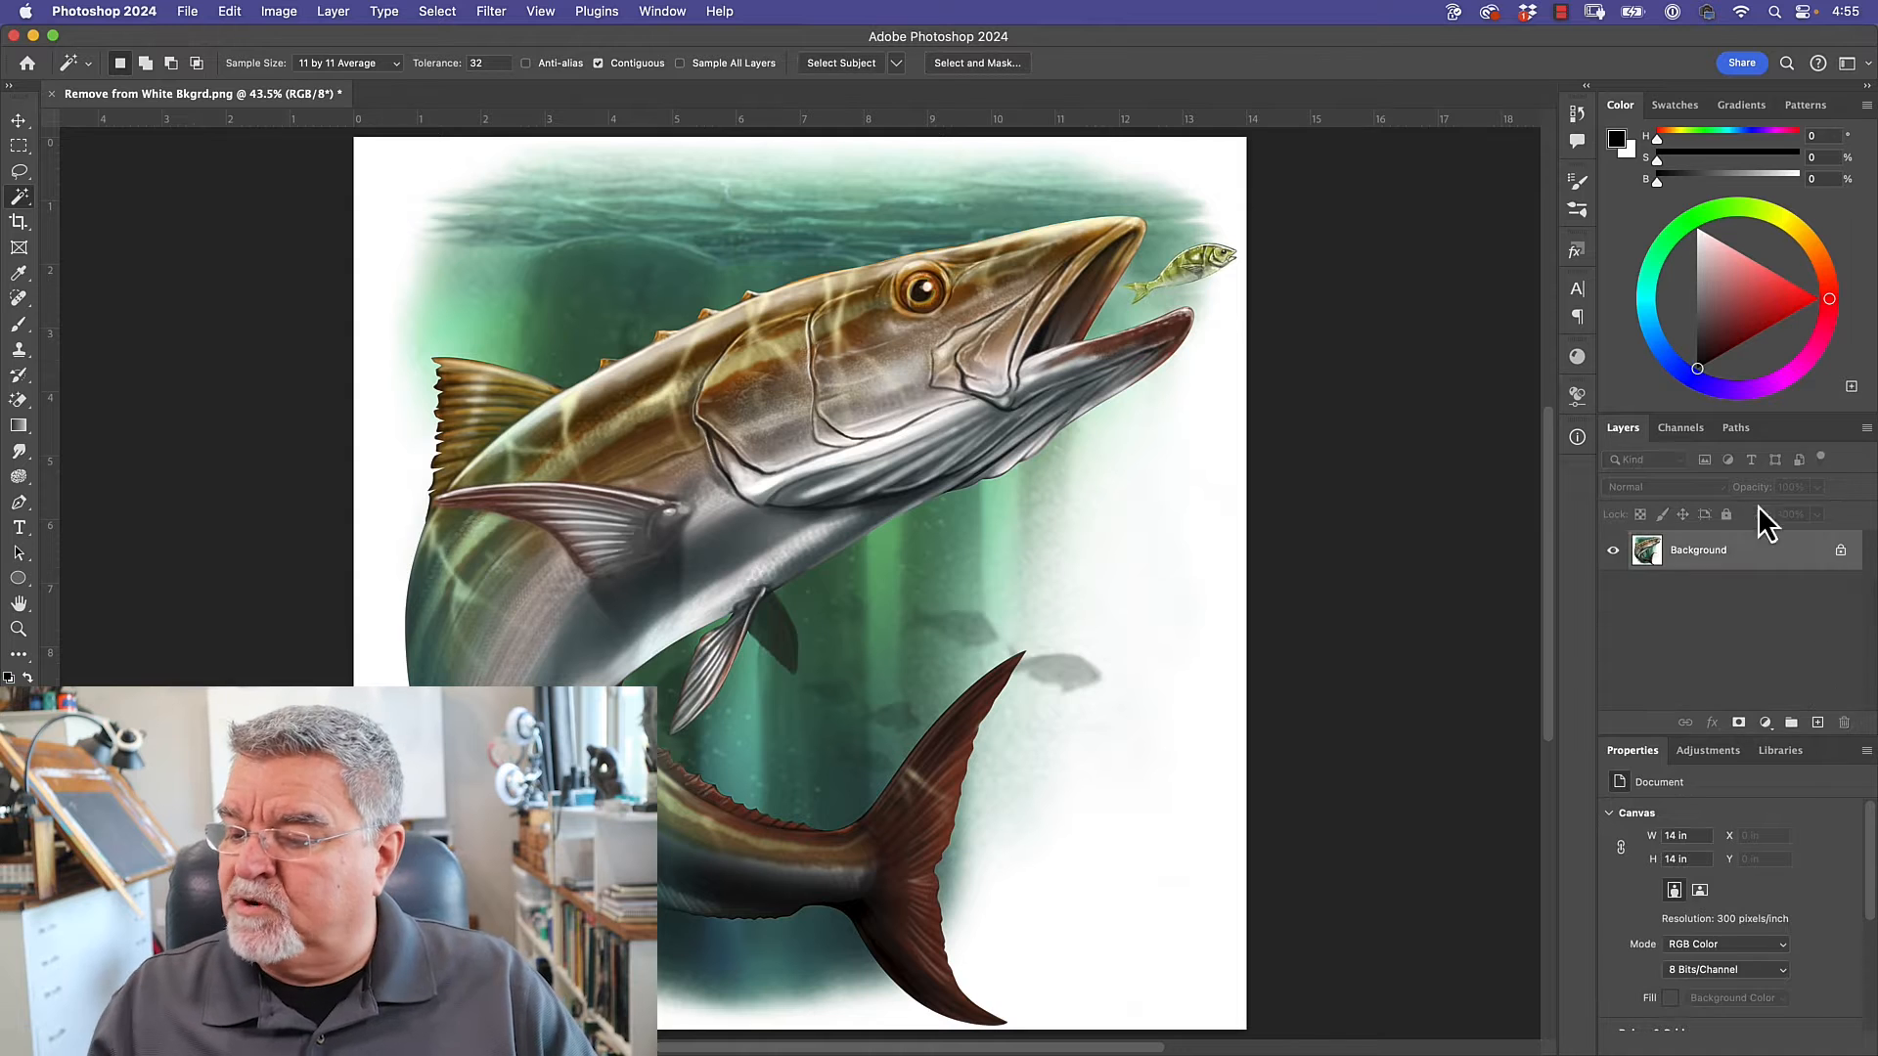
Display only the mask channel and brush black over the inside of the fish's upper jaw and cheek.
left_click(1684, 429)
left_click(1637, 615)
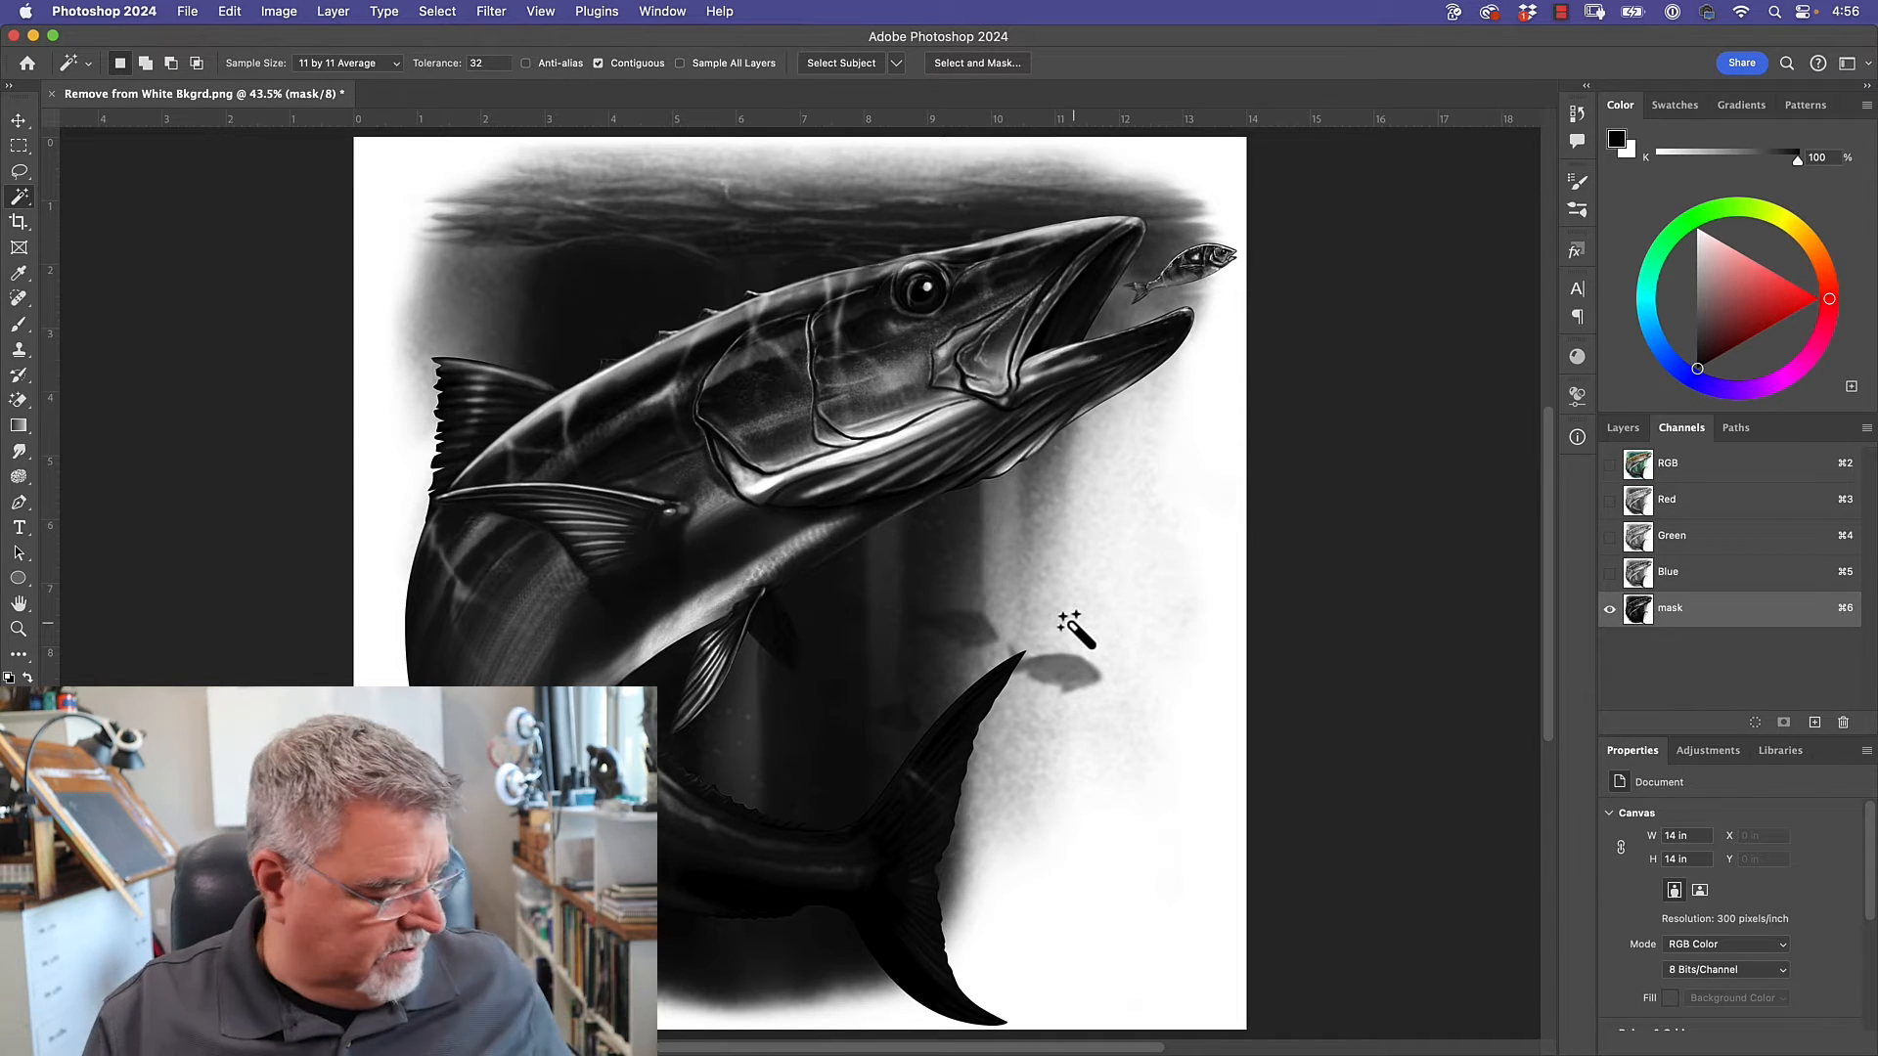
key("b")
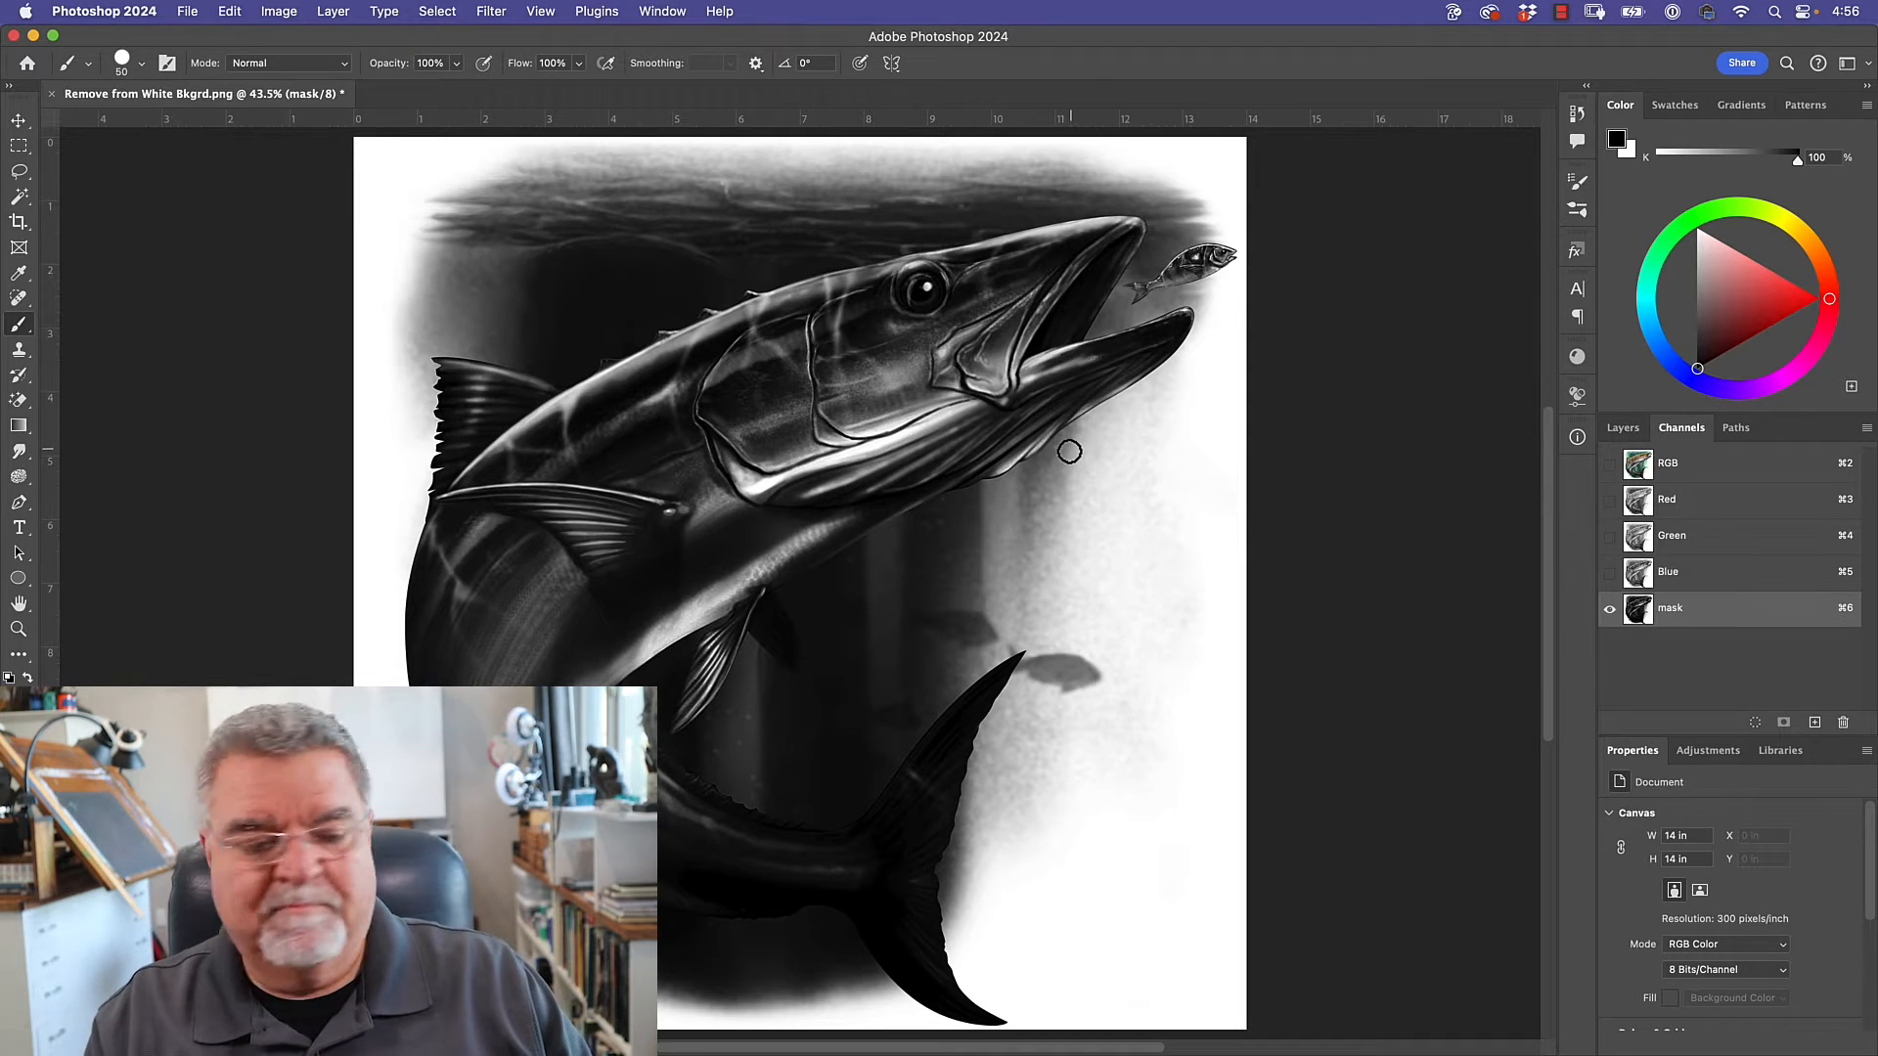
scroll(1066, 450, "up", 8)
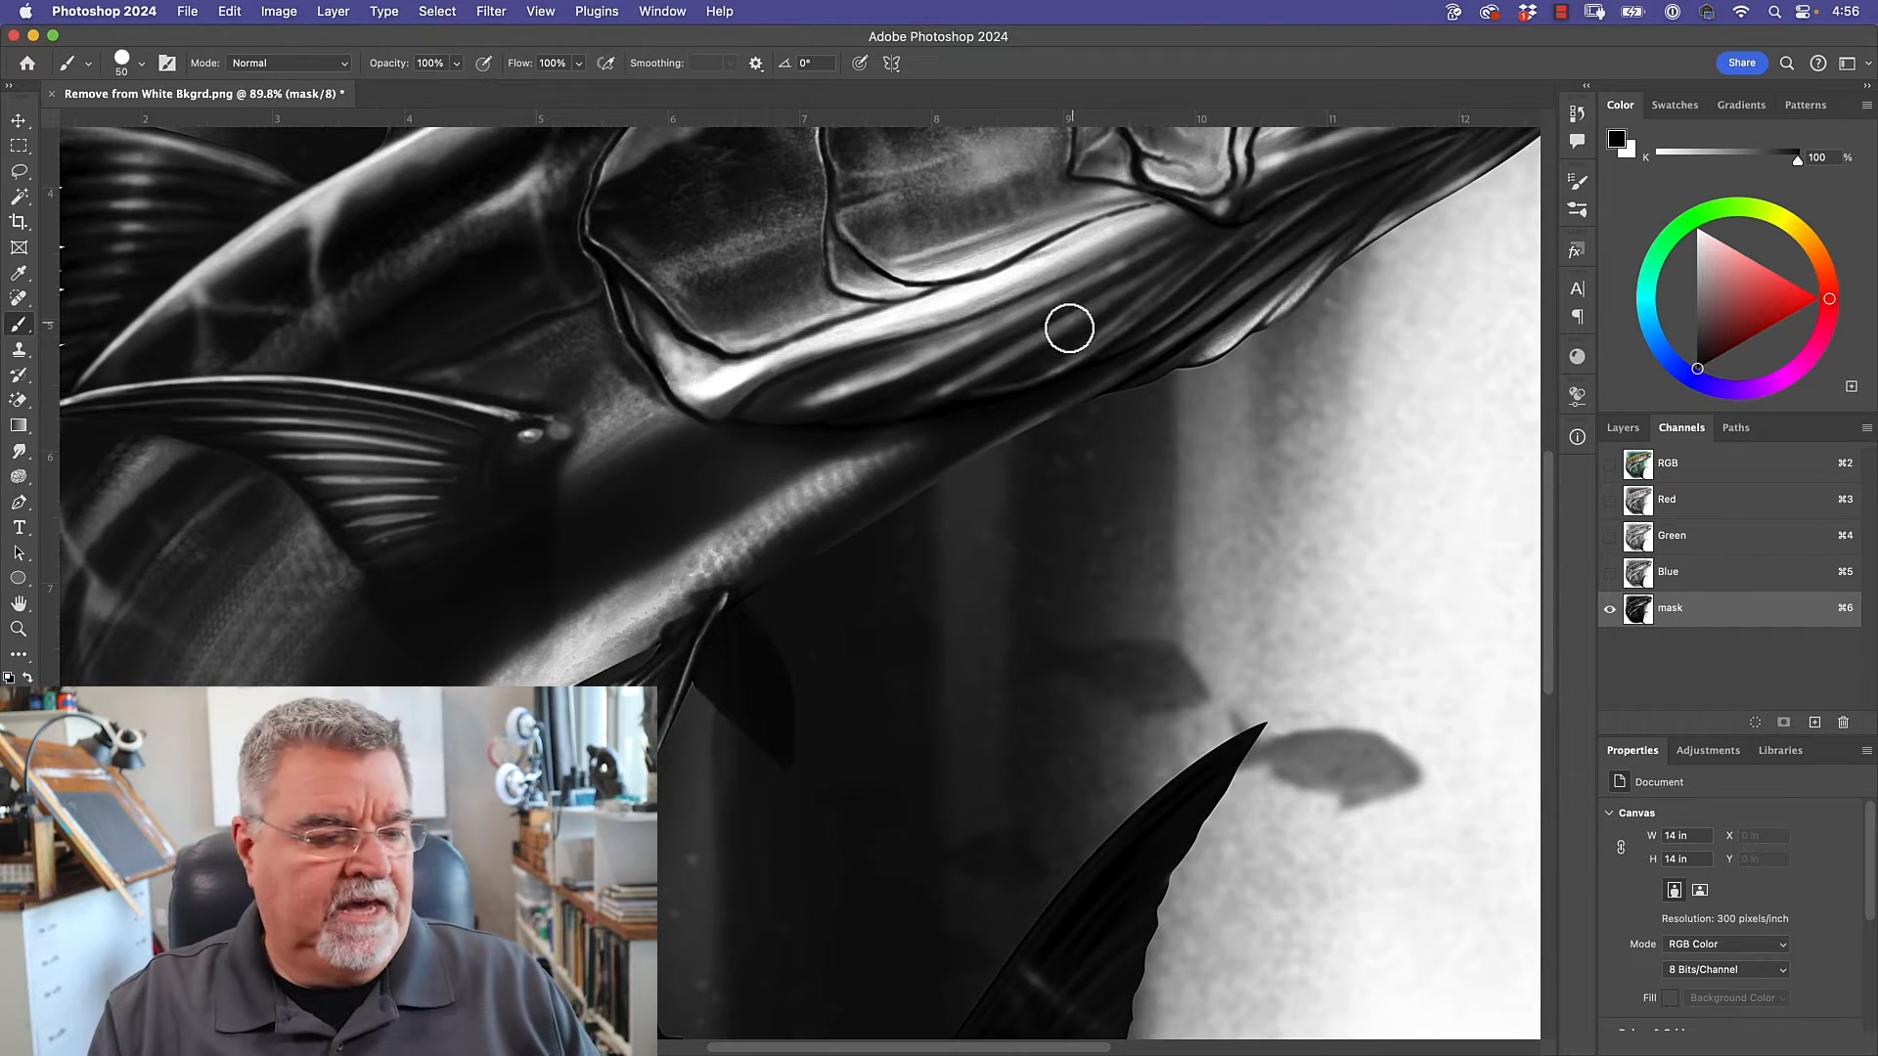
left_click_drag(1077, 273, 922, 616)
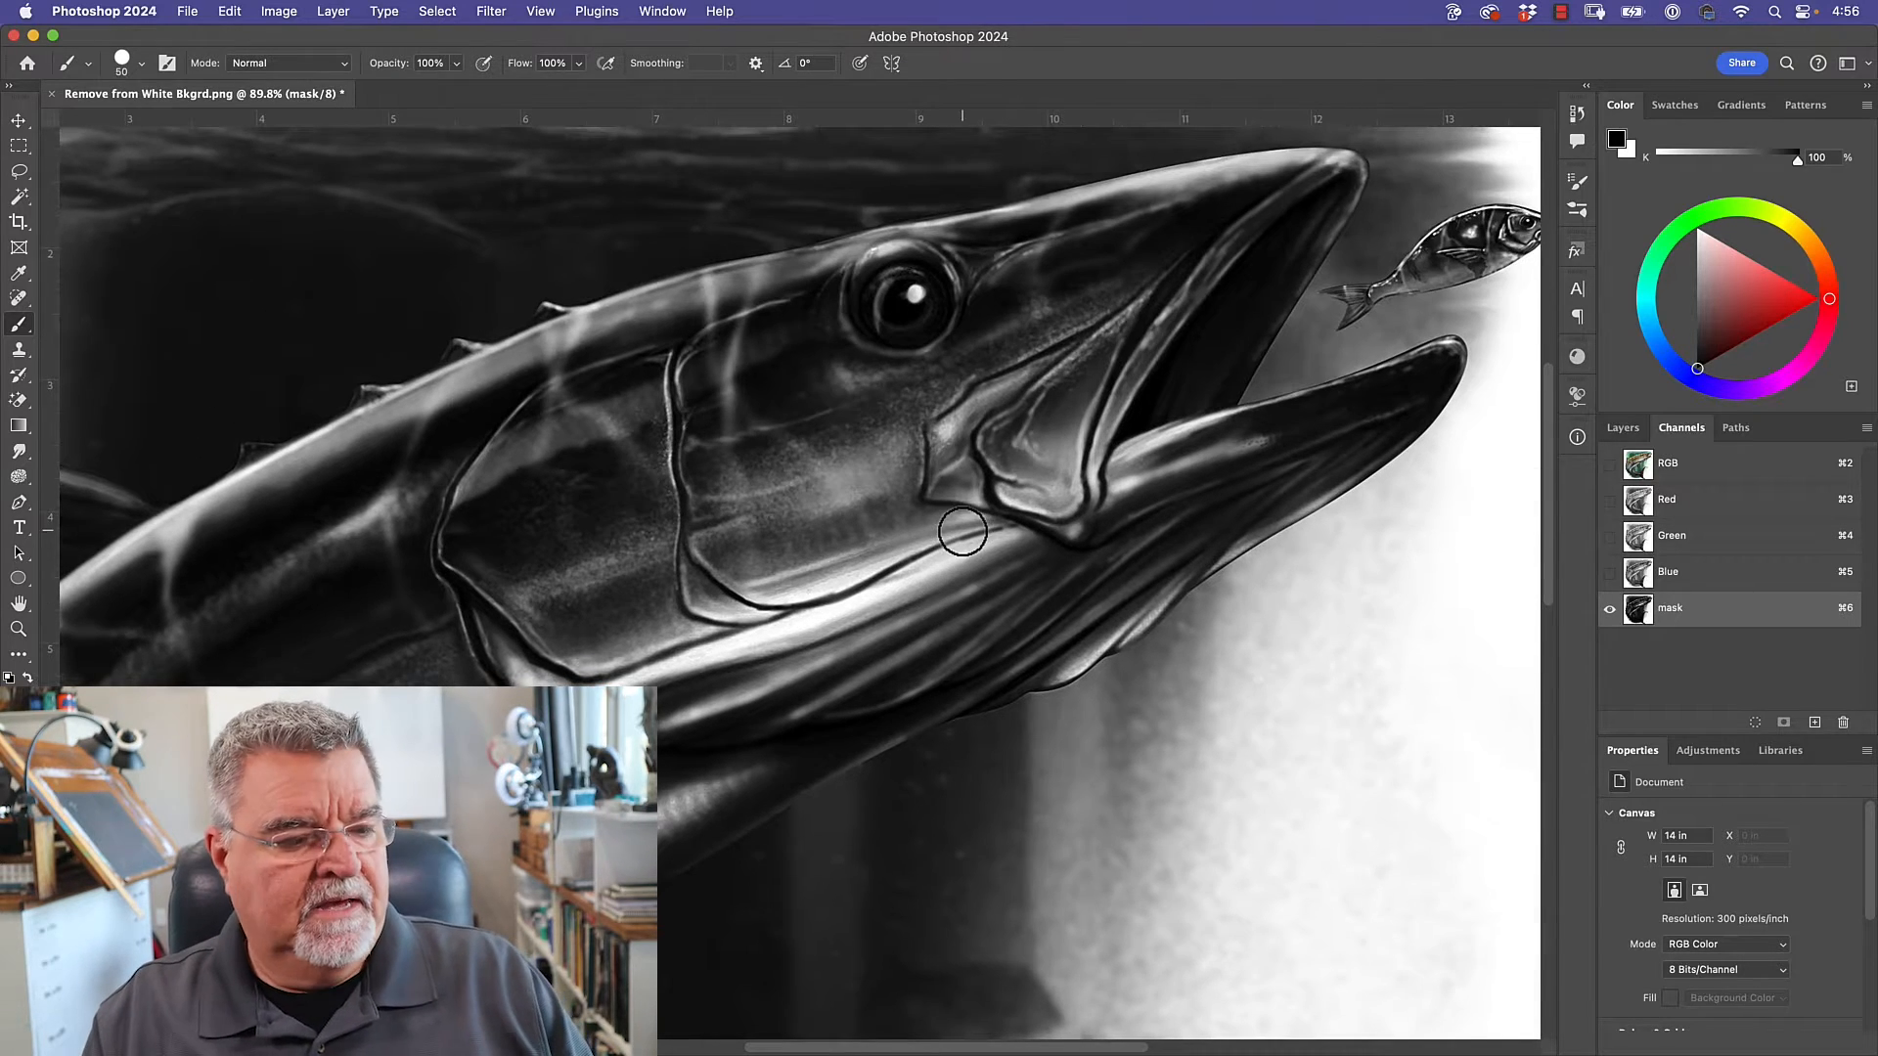
mouse_move(1194, 264)
left_mouse_down()
mouse_move(1125, 362)
mouse_move(1340, 156)
mouse_move(1007, 284)
left_mouse_up()
mouse_move(920, 373)
left_mouse_down()
mouse_move(1252, 196)
mouse_move(1184, 293)
mouse_move(1076, 333)
mouse_move(1163, 288)
mouse_move(1053, 385)
left_mouse_up()
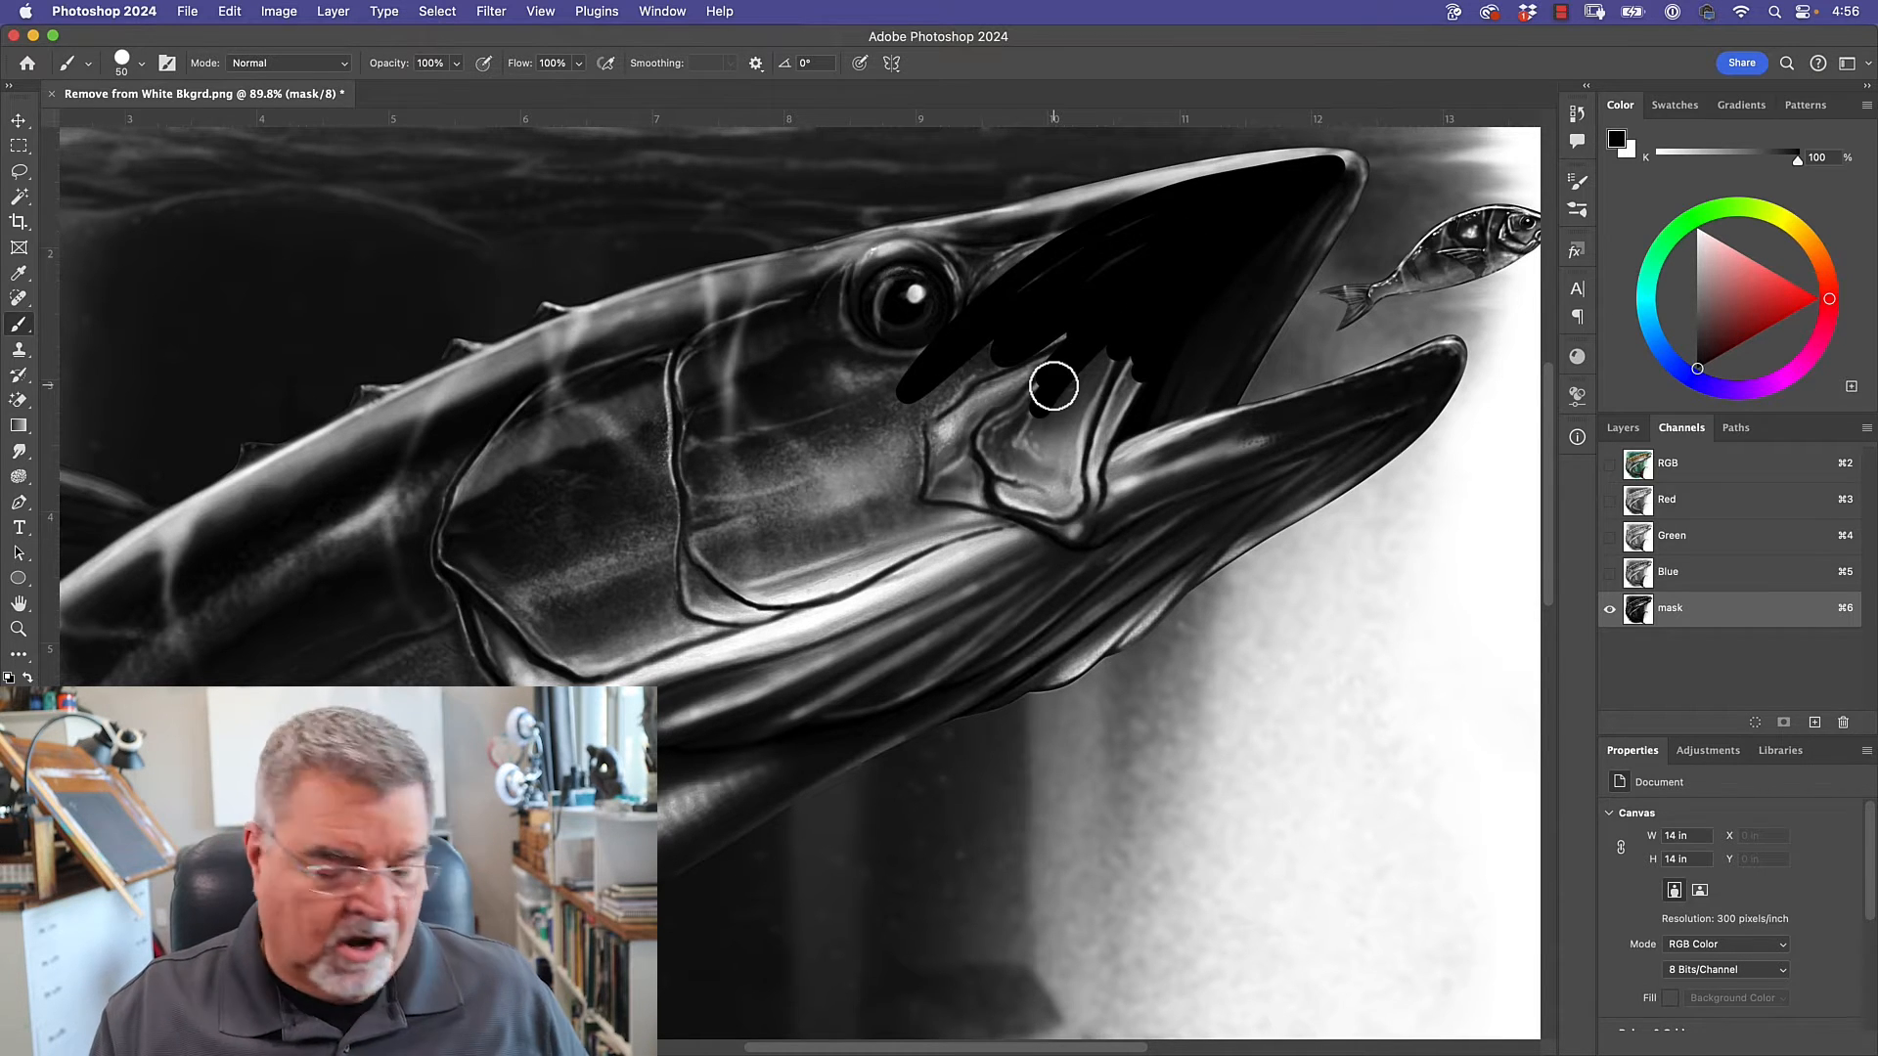
Lasso just inside the outline of the fish's head and front body, fill the area with black, and deselect.
key("l")
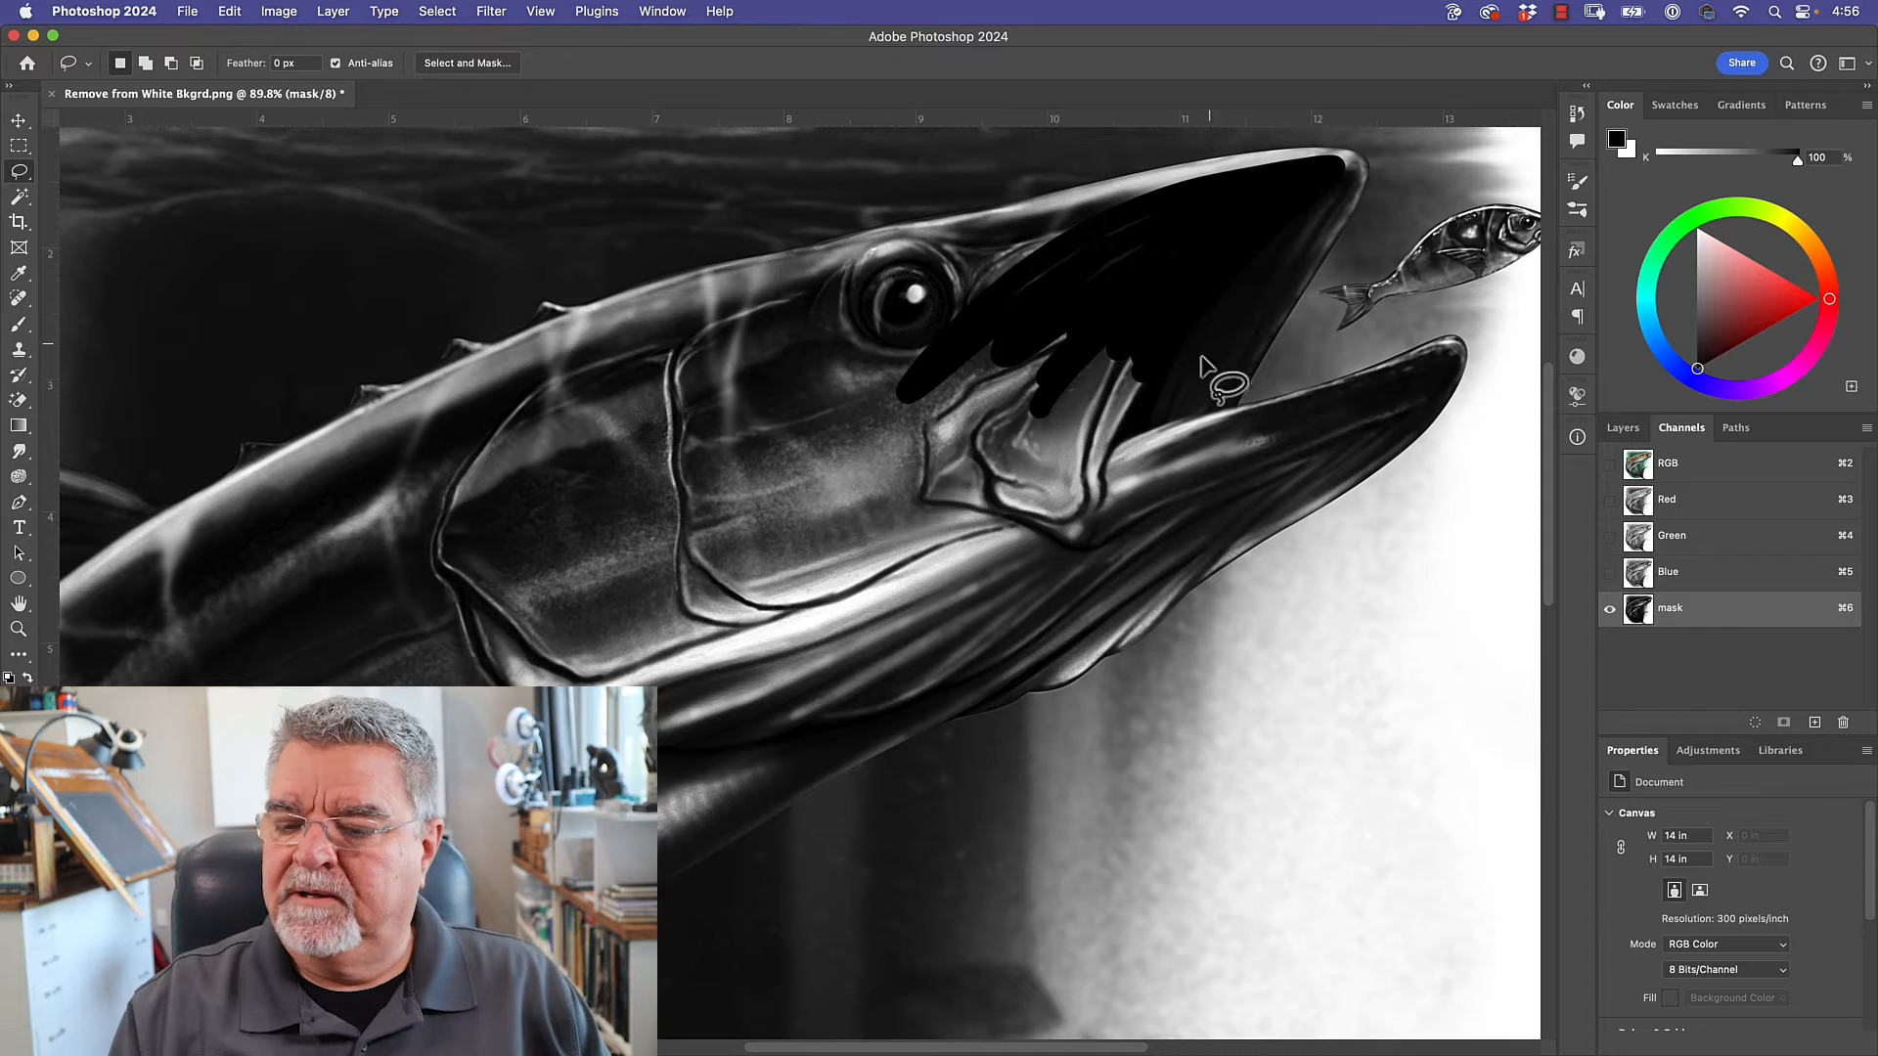
mouse_move(1342, 468)
left_mouse_down()
mouse_move(1413, 421)
mouse_move(1401, 386)
mouse_move(1250, 421)
mouse_move(1213, 388)
mouse_move(1258, 249)
mouse_move(1155, 204)
mouse_move(1058, 208)
mouse_move(594, 315)
mouse_move(334, 428)
mouse_move(132, 559)
mouse_move(142, 699)
left_mouse_up()
mouse_move(645, 826)
left_mouse_down()
mouse_move(800, 772)
mouse_move(957, 685)
mouse_move(1071, 657)
mouse_move(1342, 455)
left_mouse_up()
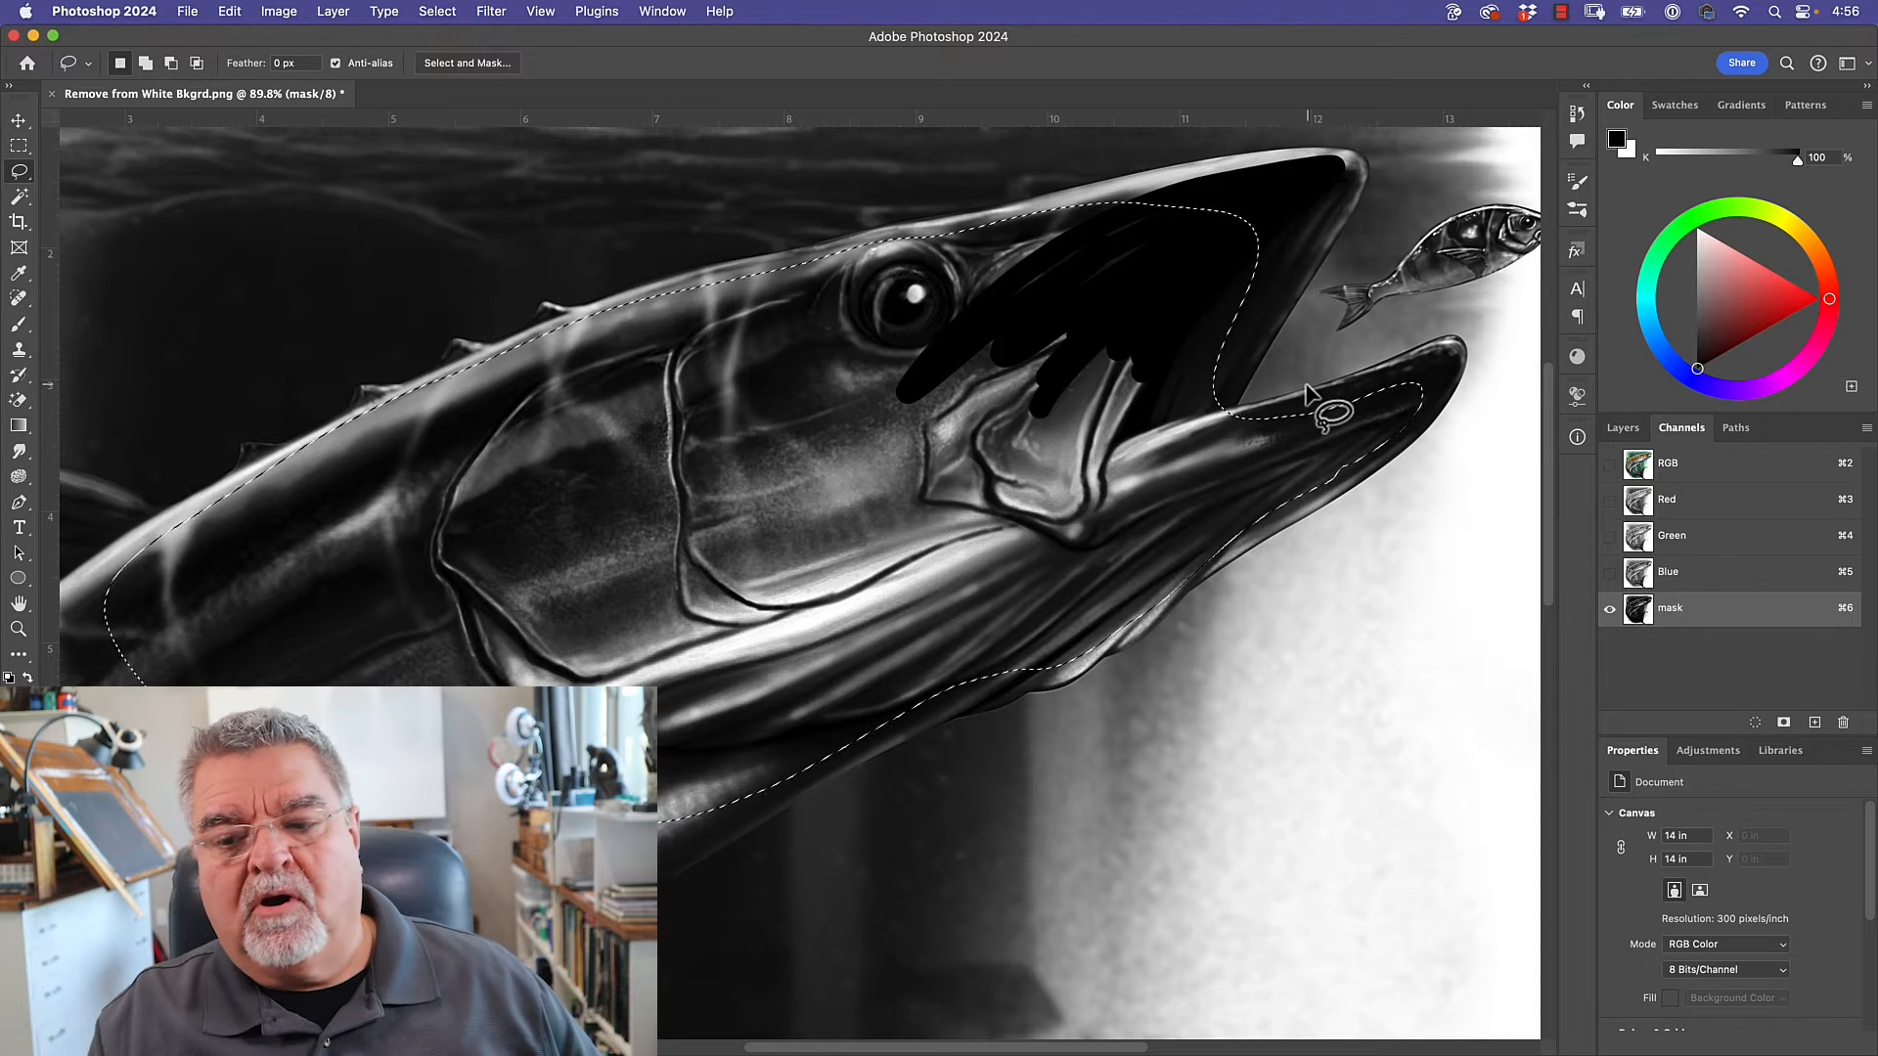
key("alt+BackSpace")
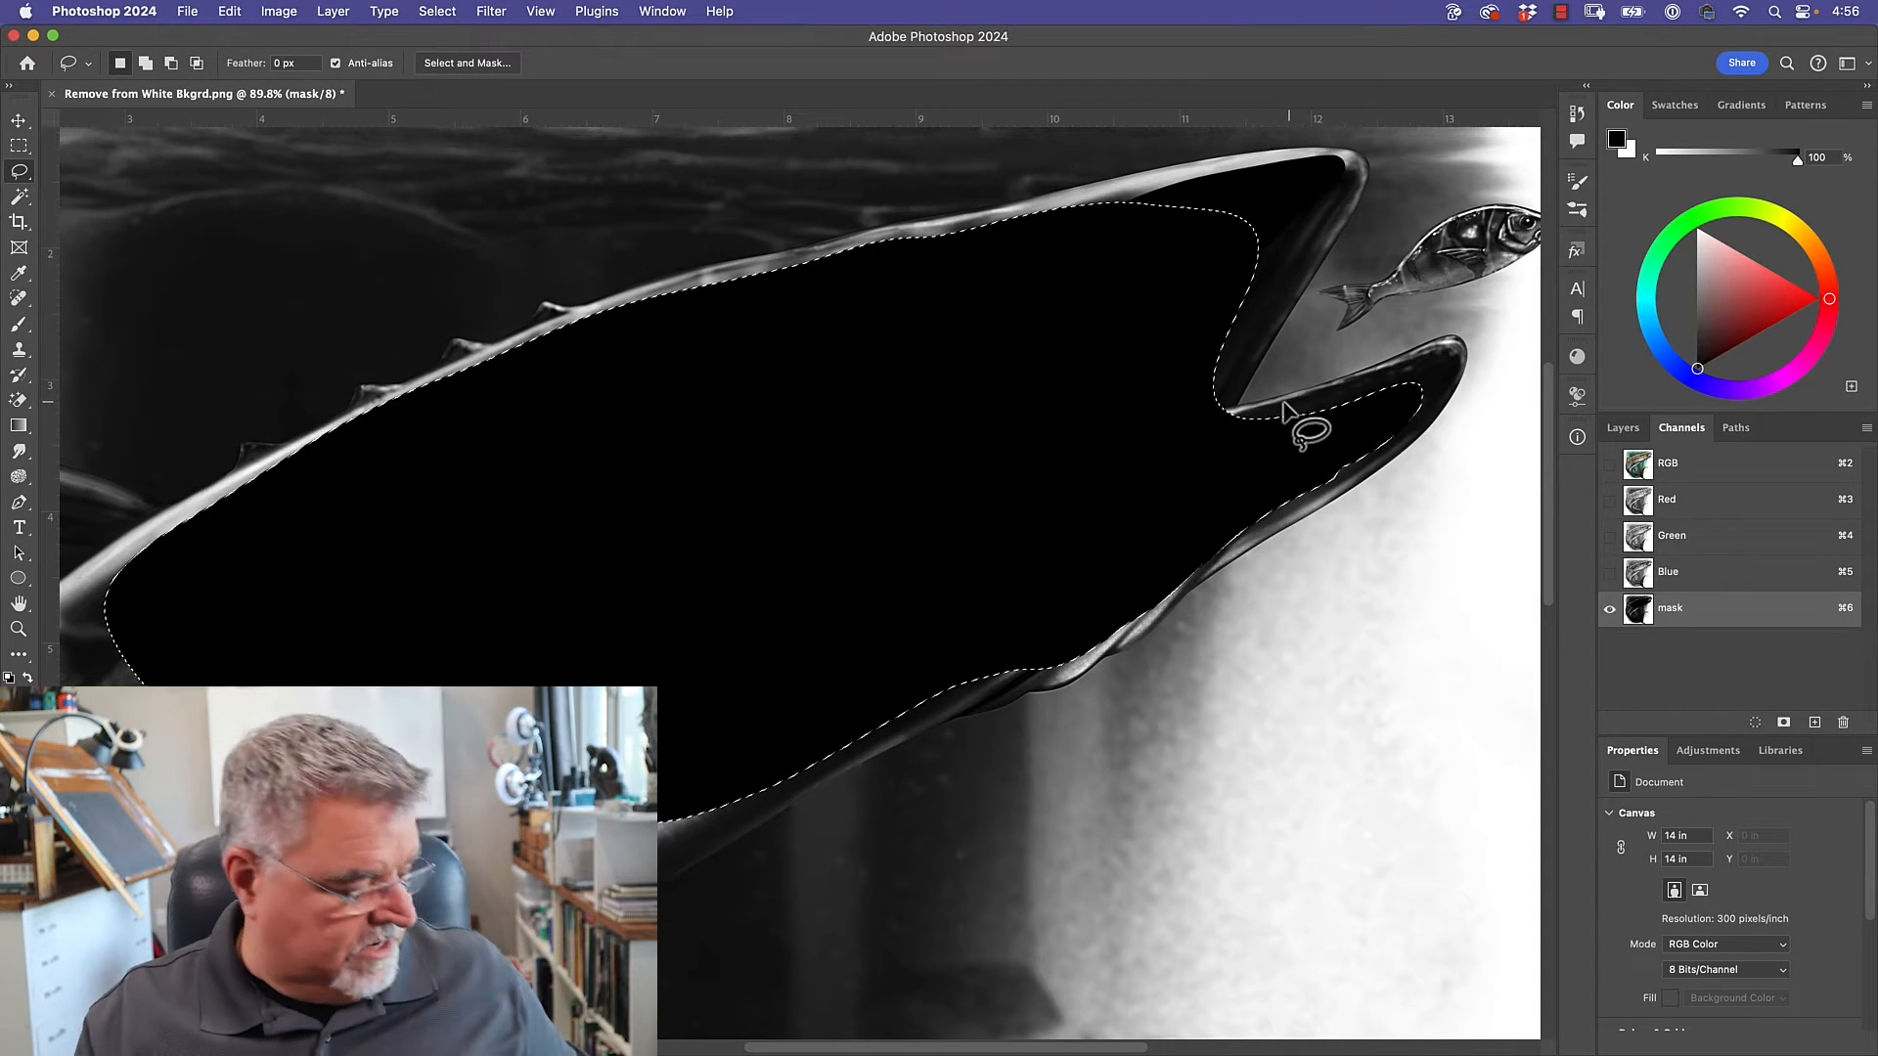
key("super+d")
Lasso the interior of the fish's rear body and dorsal fin, fill it with black in the mask, and deselect.
key("space")
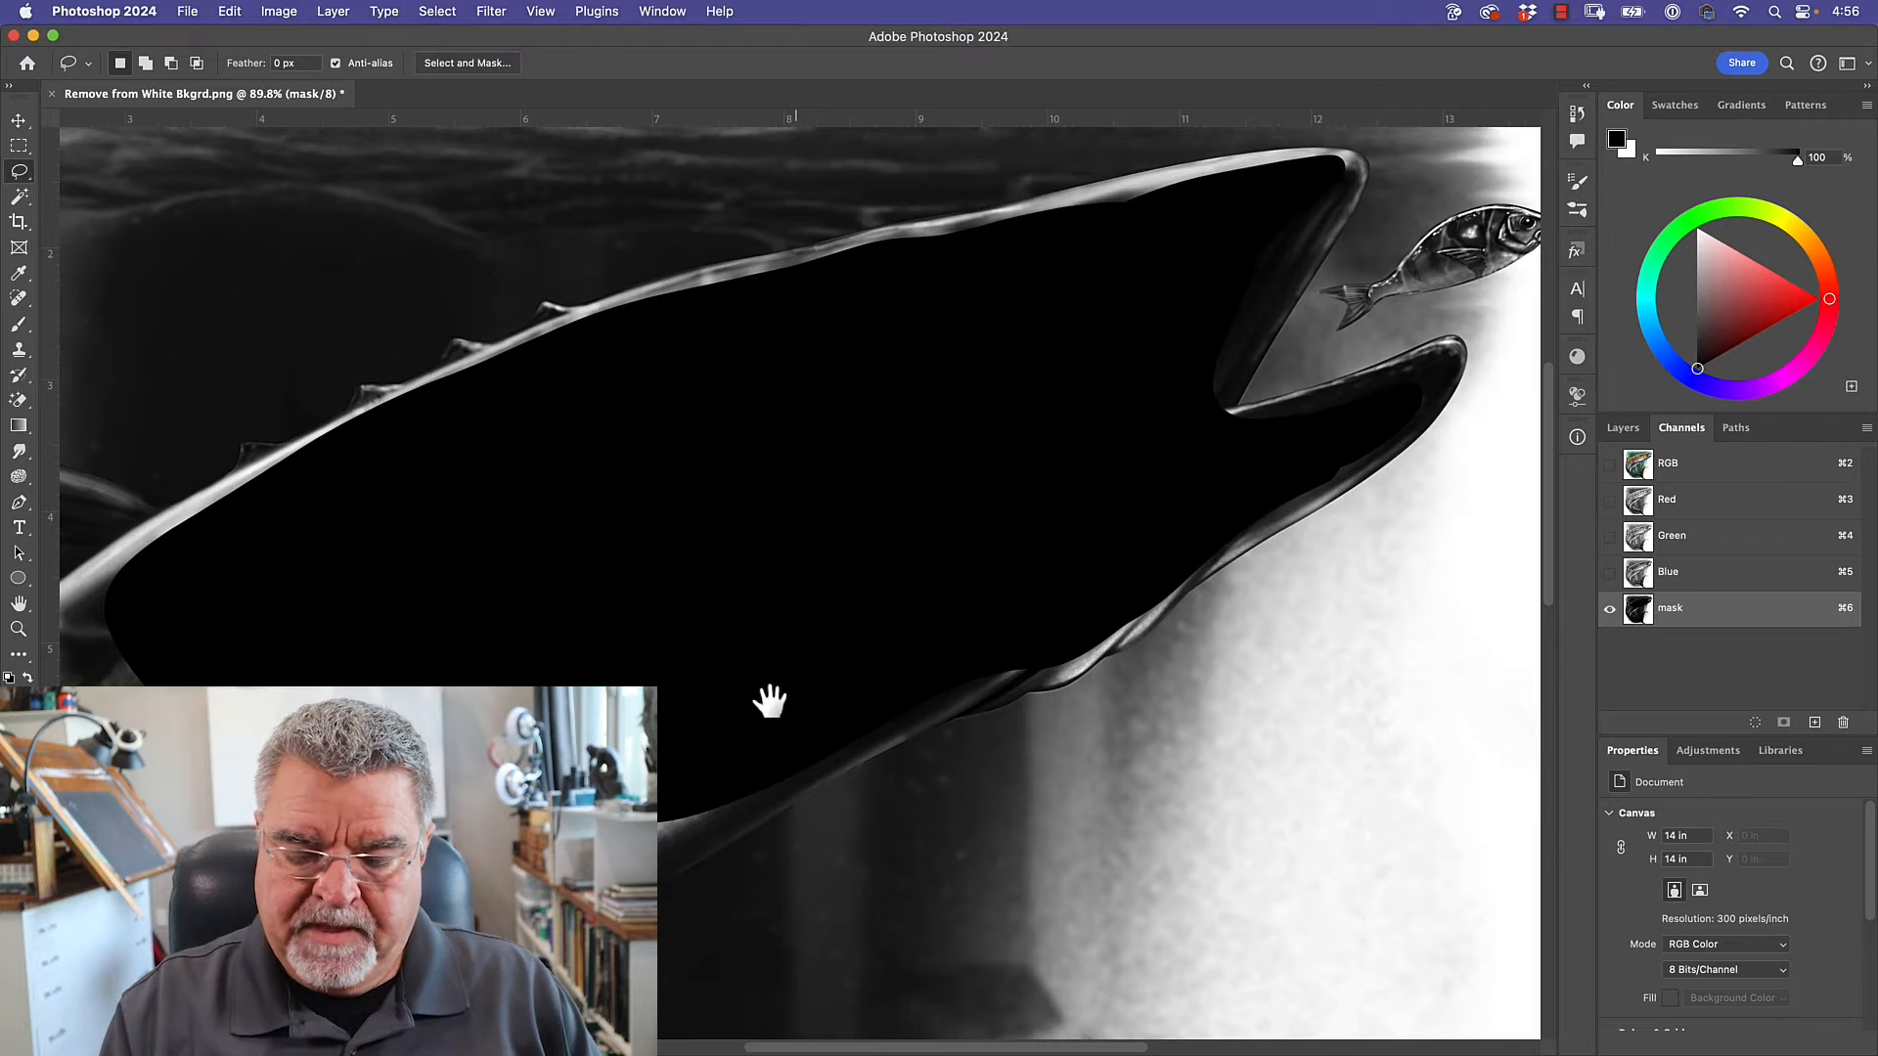
mouse_move(721, 704)
left_mouse_down()
mouse_move(1276, 437)
mouse_move(1371, 423)
left_mouse_up()
mouse_move(925, 176)
left_mouse_down()
mouse_move(780, 218)
mouse_move(618, 176)
mouse_move(571, 411)
mouse_move(577, 861)
mouse_move(892, 941)
mouse_move(888, 876)
mouse_move(1107, 654)
mouse_move(1426, 482)
mouse_move(1238, 249)
left_mouse_up()
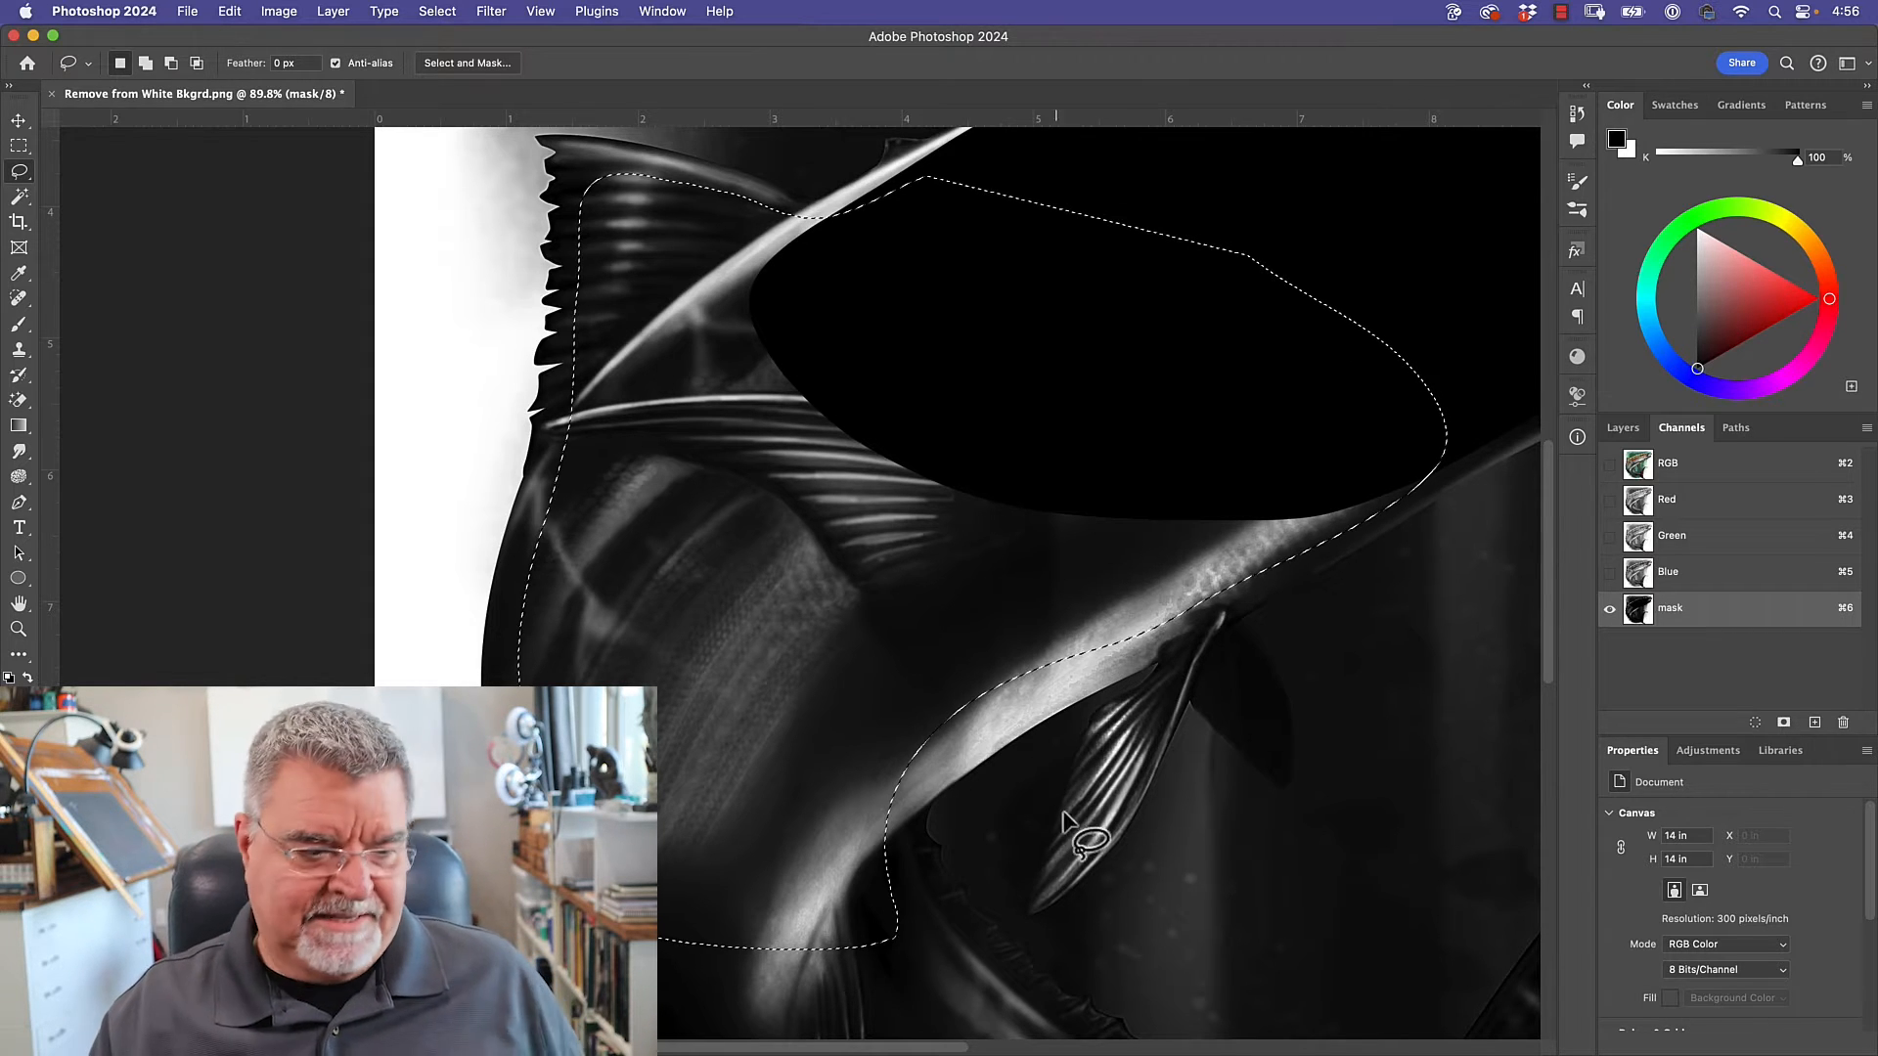
left_click_drag(998, 670, 856, 344)
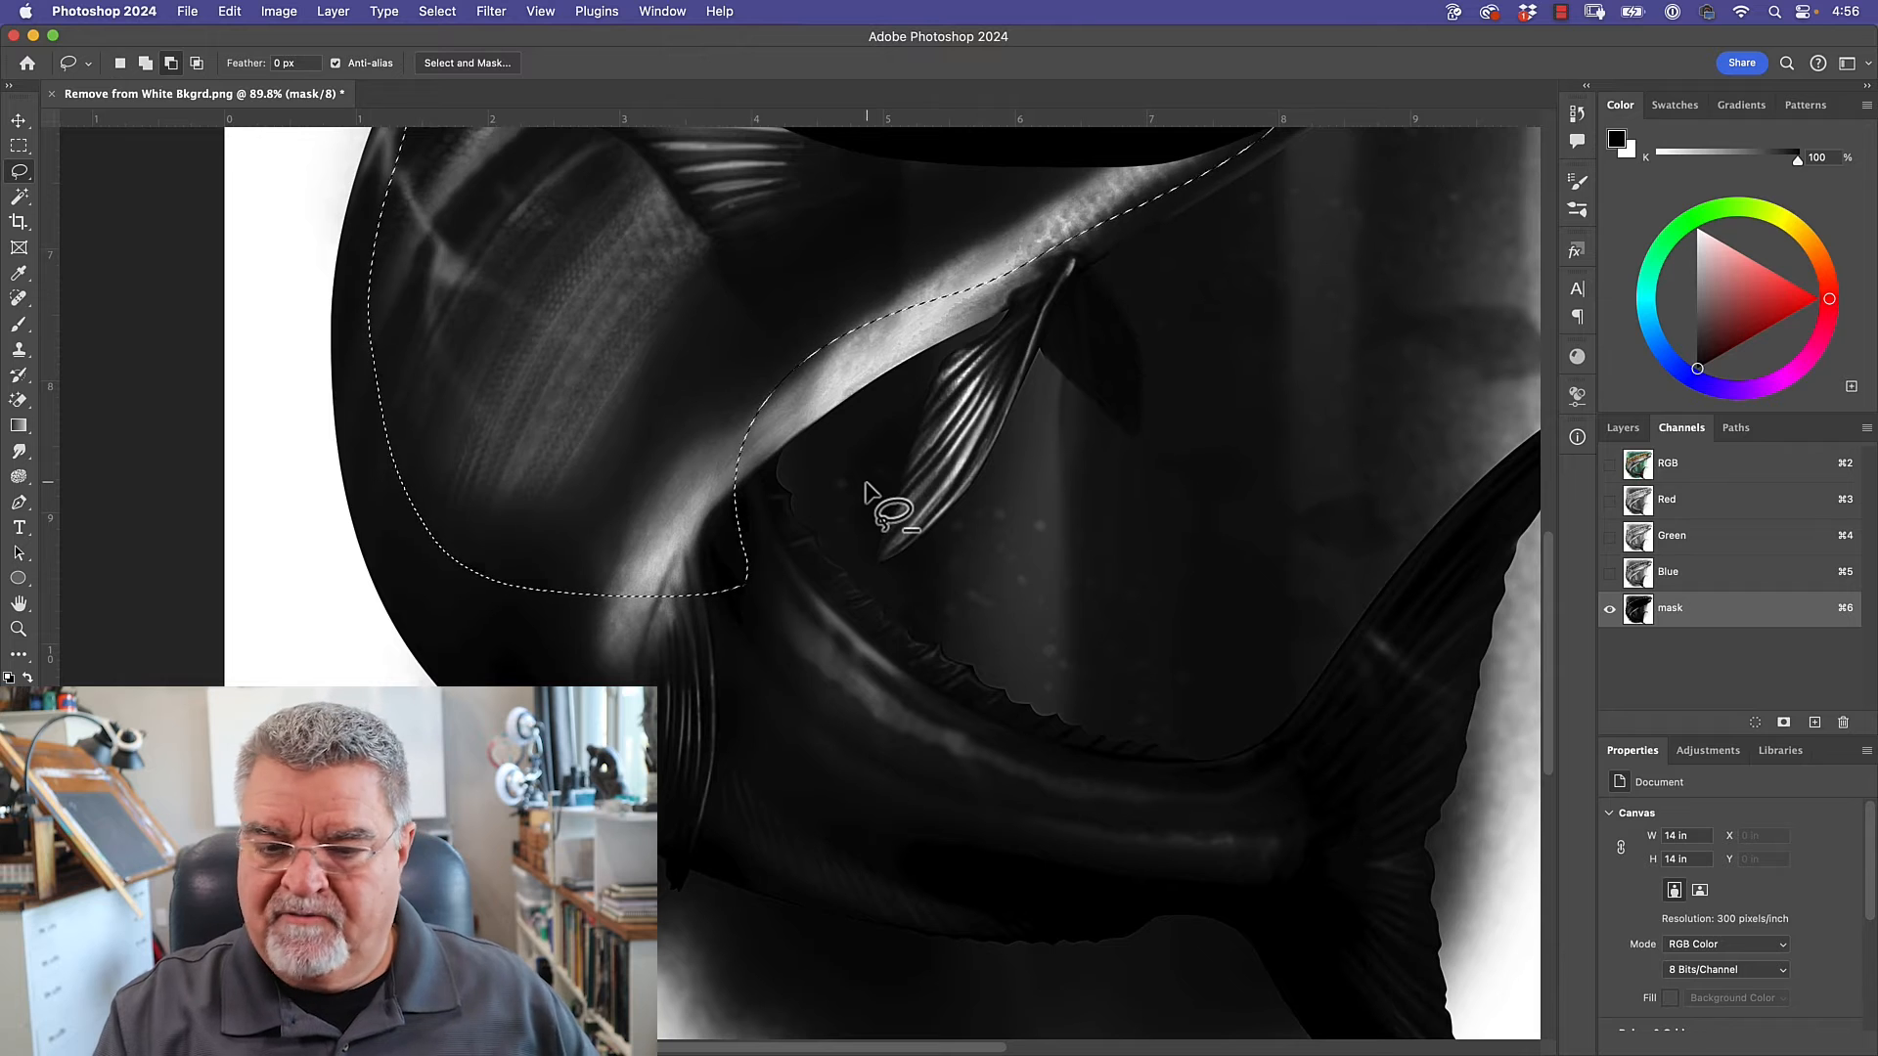
key("alt+BackSpace")
key("super+d")
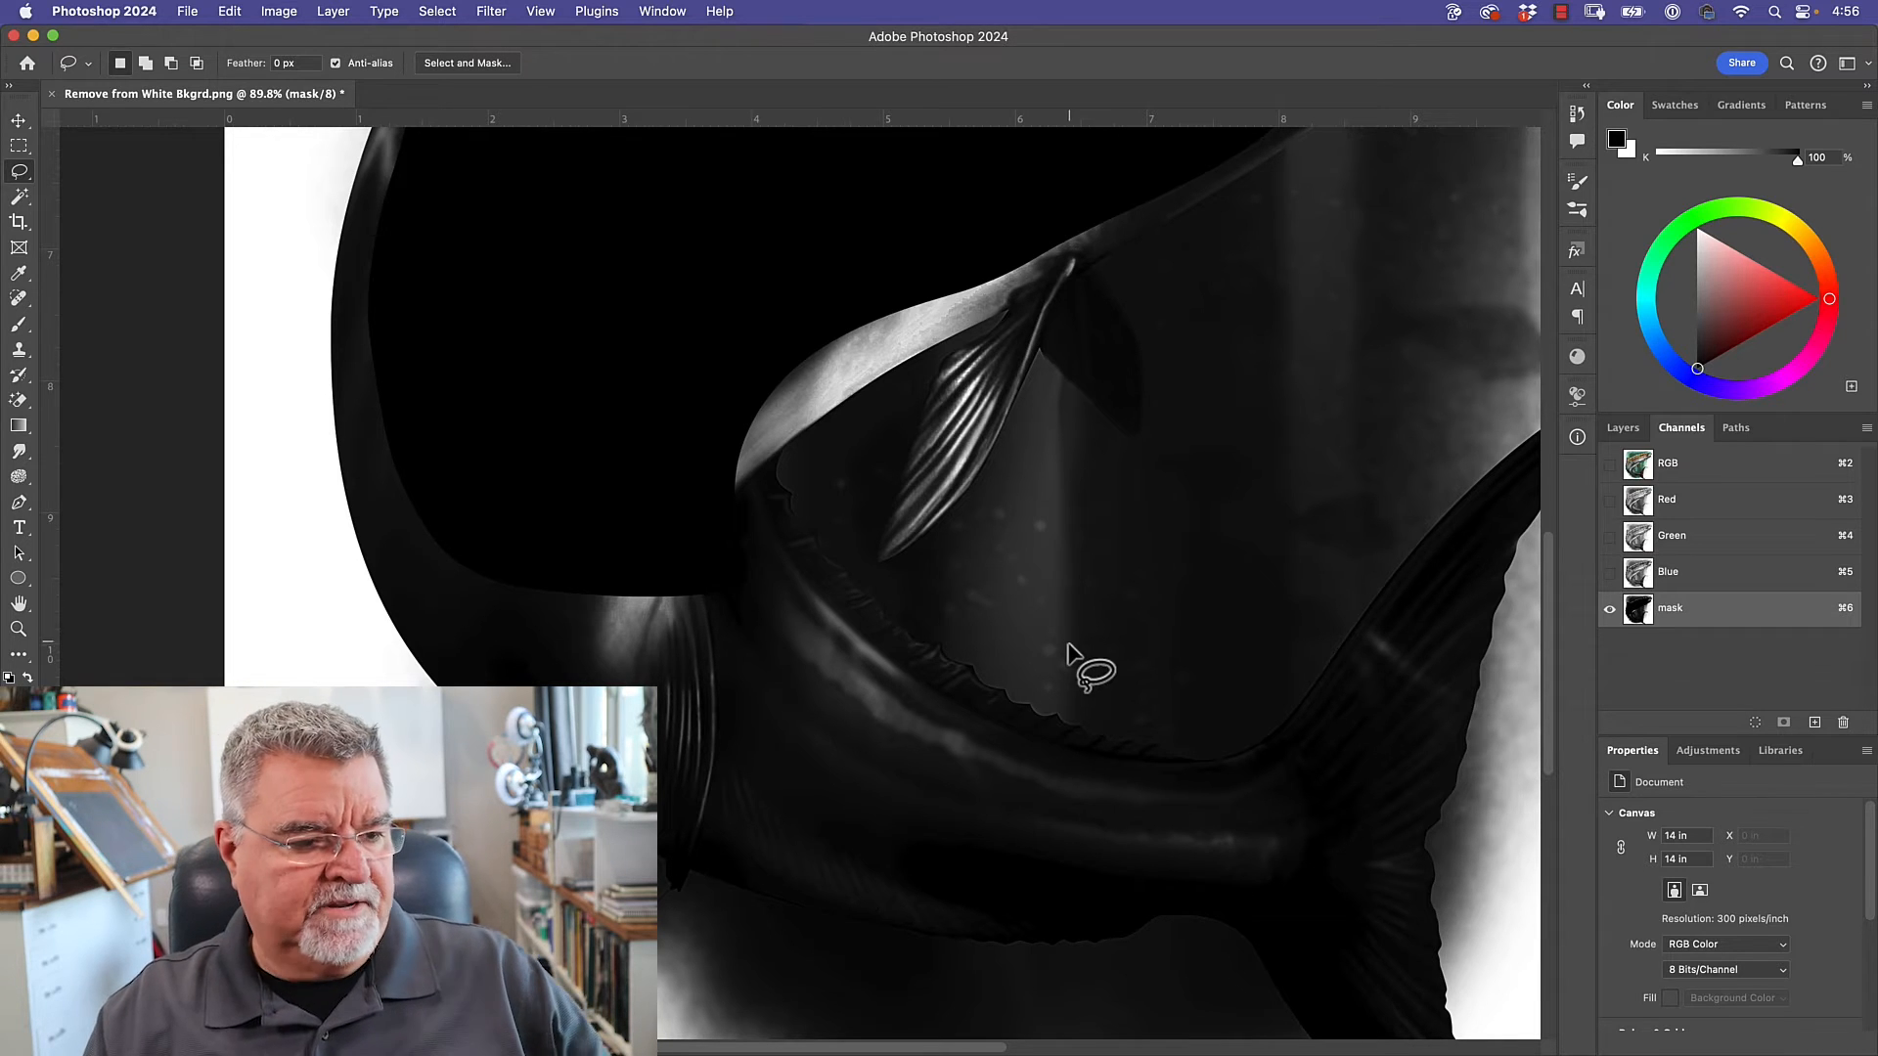
Paint the tail fin and the curved lower body solid black in the mask with an enlarged brush.
scroll(1073, 657, "down", 6)
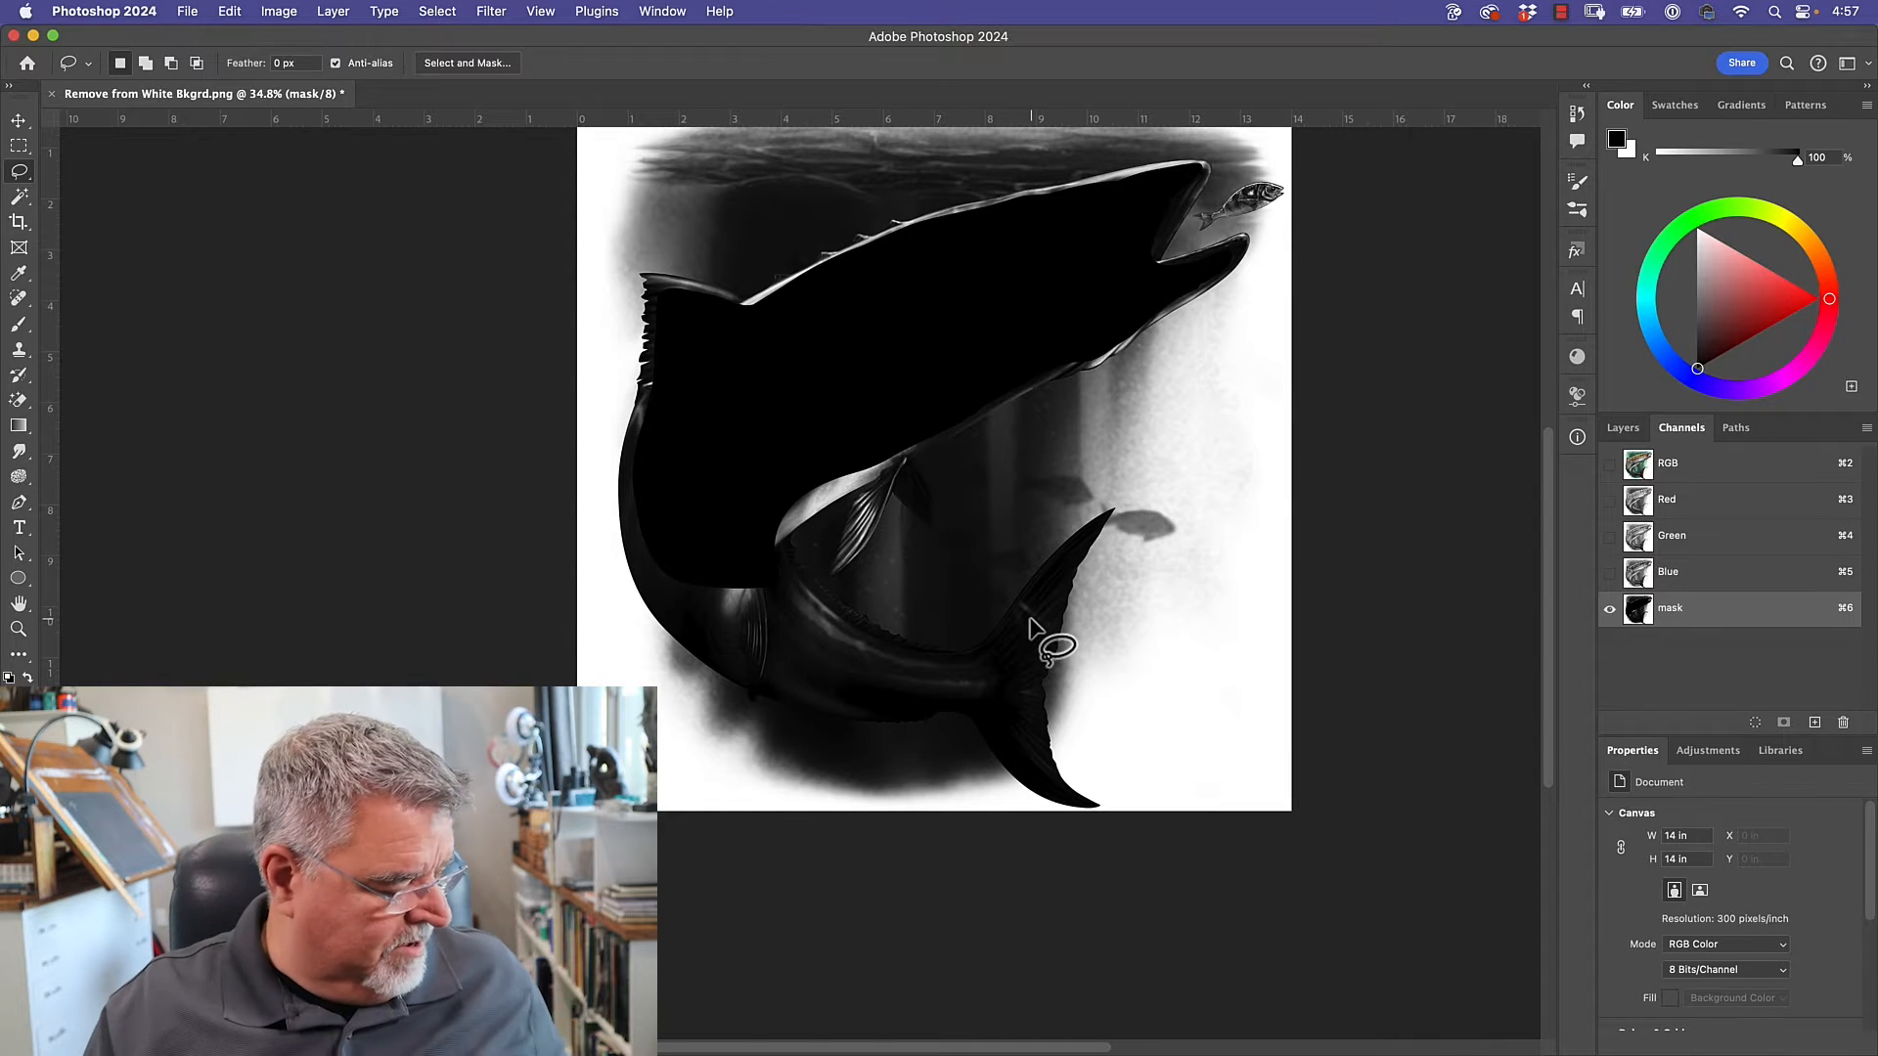
key("b")
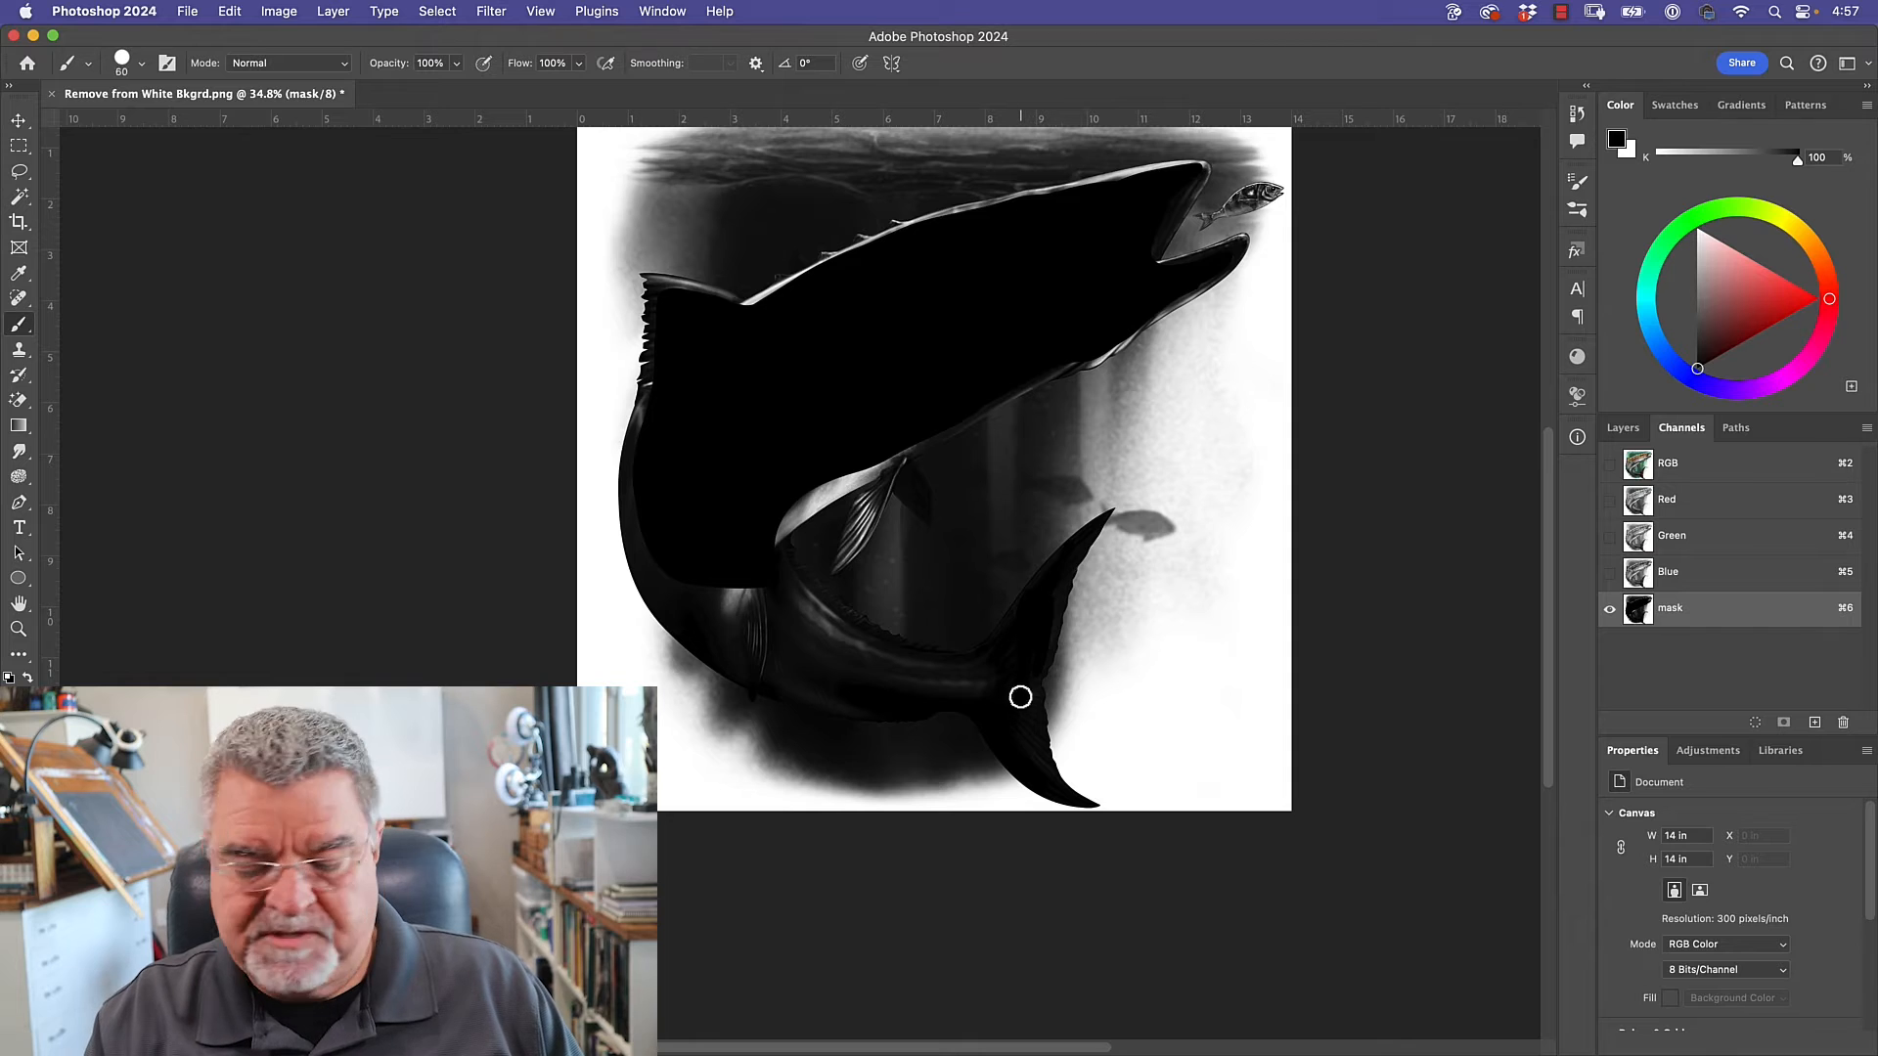
key("super+equal")
left_click_drag(1110, 678, 945, 458)
scroll(998, 516, "up", 3)
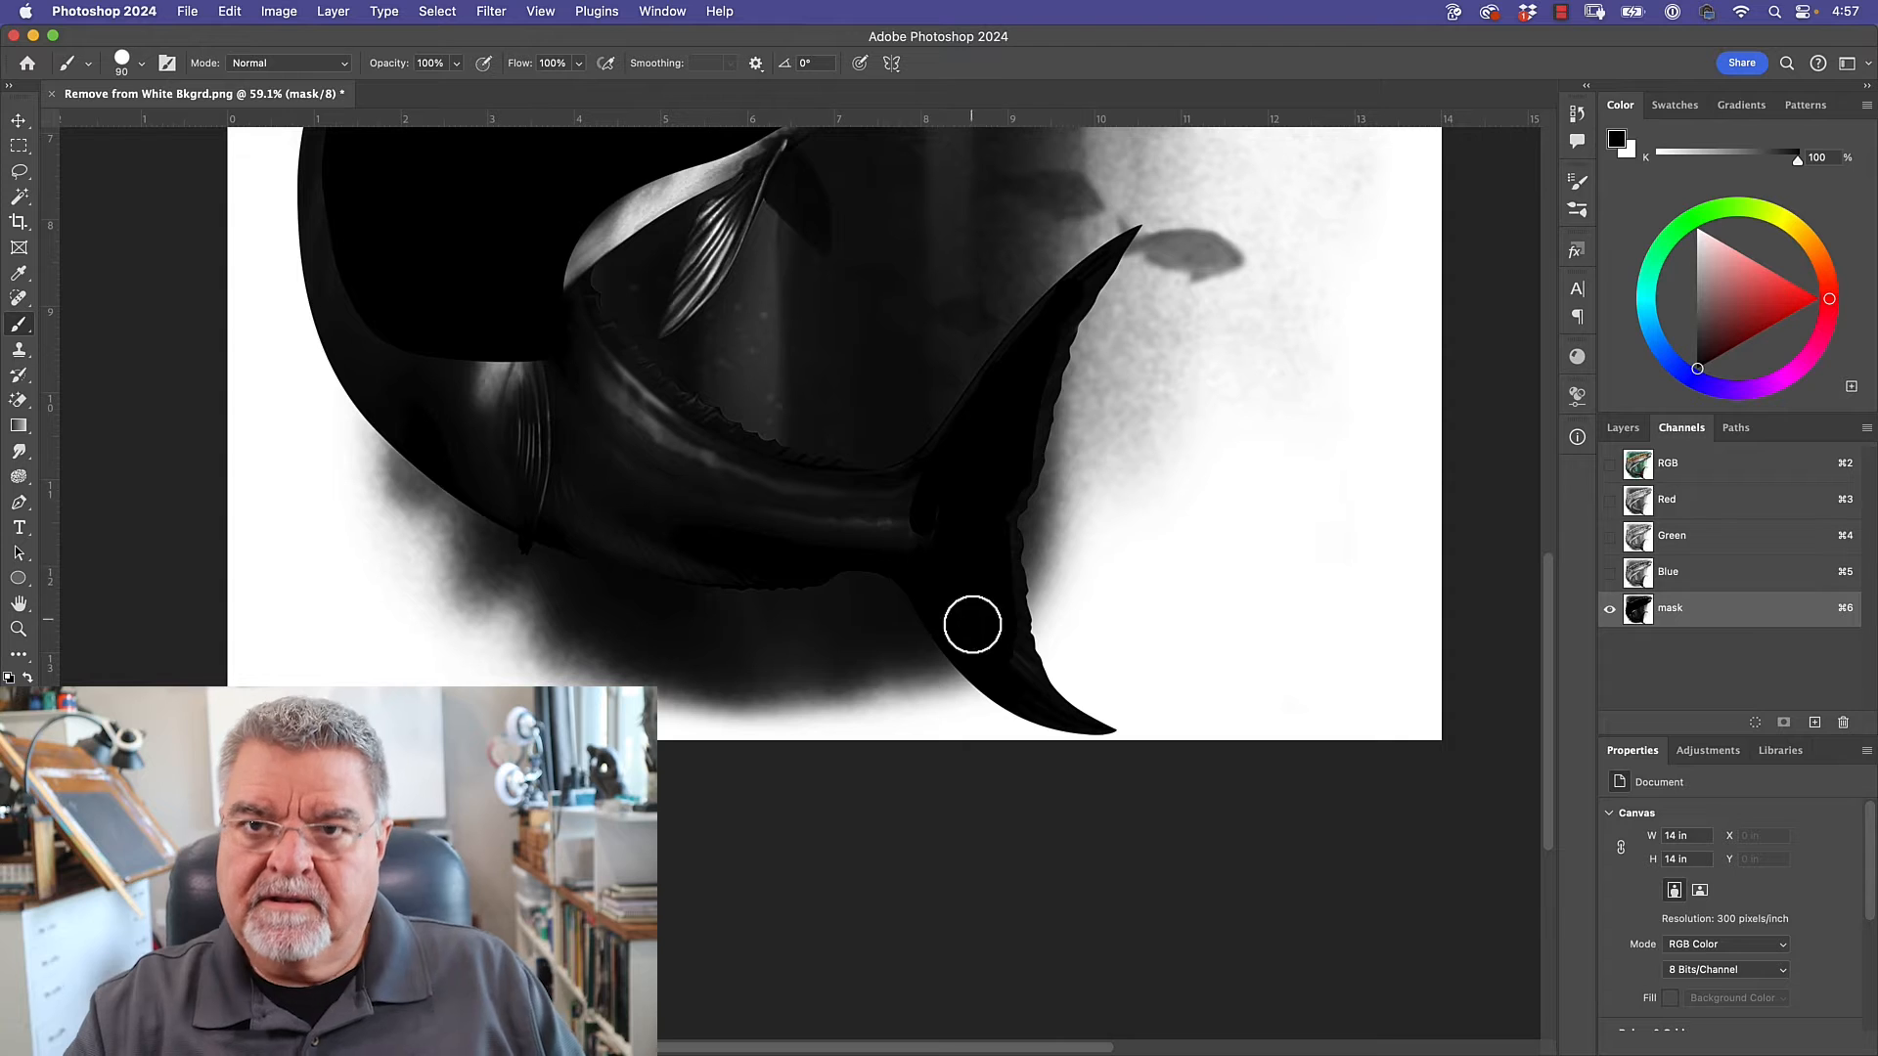
mouse_move(822, 532)
left_mouse_down()
mouse_move(908, 508)
mouse_move(933, 469)
mouse_move(829, 480)
mouse_move(704, 427)
mouse_move(605, 355)
mouse_move(515, 220)
mouse_move(667, 429)
mouse_move(540, 333)
mouse_move(530, 397)
mouse_move(440, 339)
mouse_move(455, 405)
mouse_move(399, 371)
mouse_move(324, 199)
mouse_move(337, 313)
mouse_move(384, 396)
mouse_move(501, 501)
mouse_move(636, 535)
mouse_move(568, 476)
mouse_move(600, 463)
mouse_move(375, 375)
mouse_move(636, 522)
mouse_move(542, 438)
mouse_move(586, 417)
mouse_move(734, 479)
mouse_move(659, 490)
mouse_move(705, 531)
mouse_move(579, 539)
mouse_move(614, 548)
mouse_move(762, 570)
mouse_move(805, 562)
mouse_move(719, 529)
mouse_move(920, 515)
mouse_move(837, 503)
mouse_move(911, 525)
left_mouse_up()
Use a smaller brush to paint the small belly fin and the white belly strip beside it solid black.
key("space")
left_click_drag(755, 558, 873, 742)
key("bracketleft")
key("bracketleft")
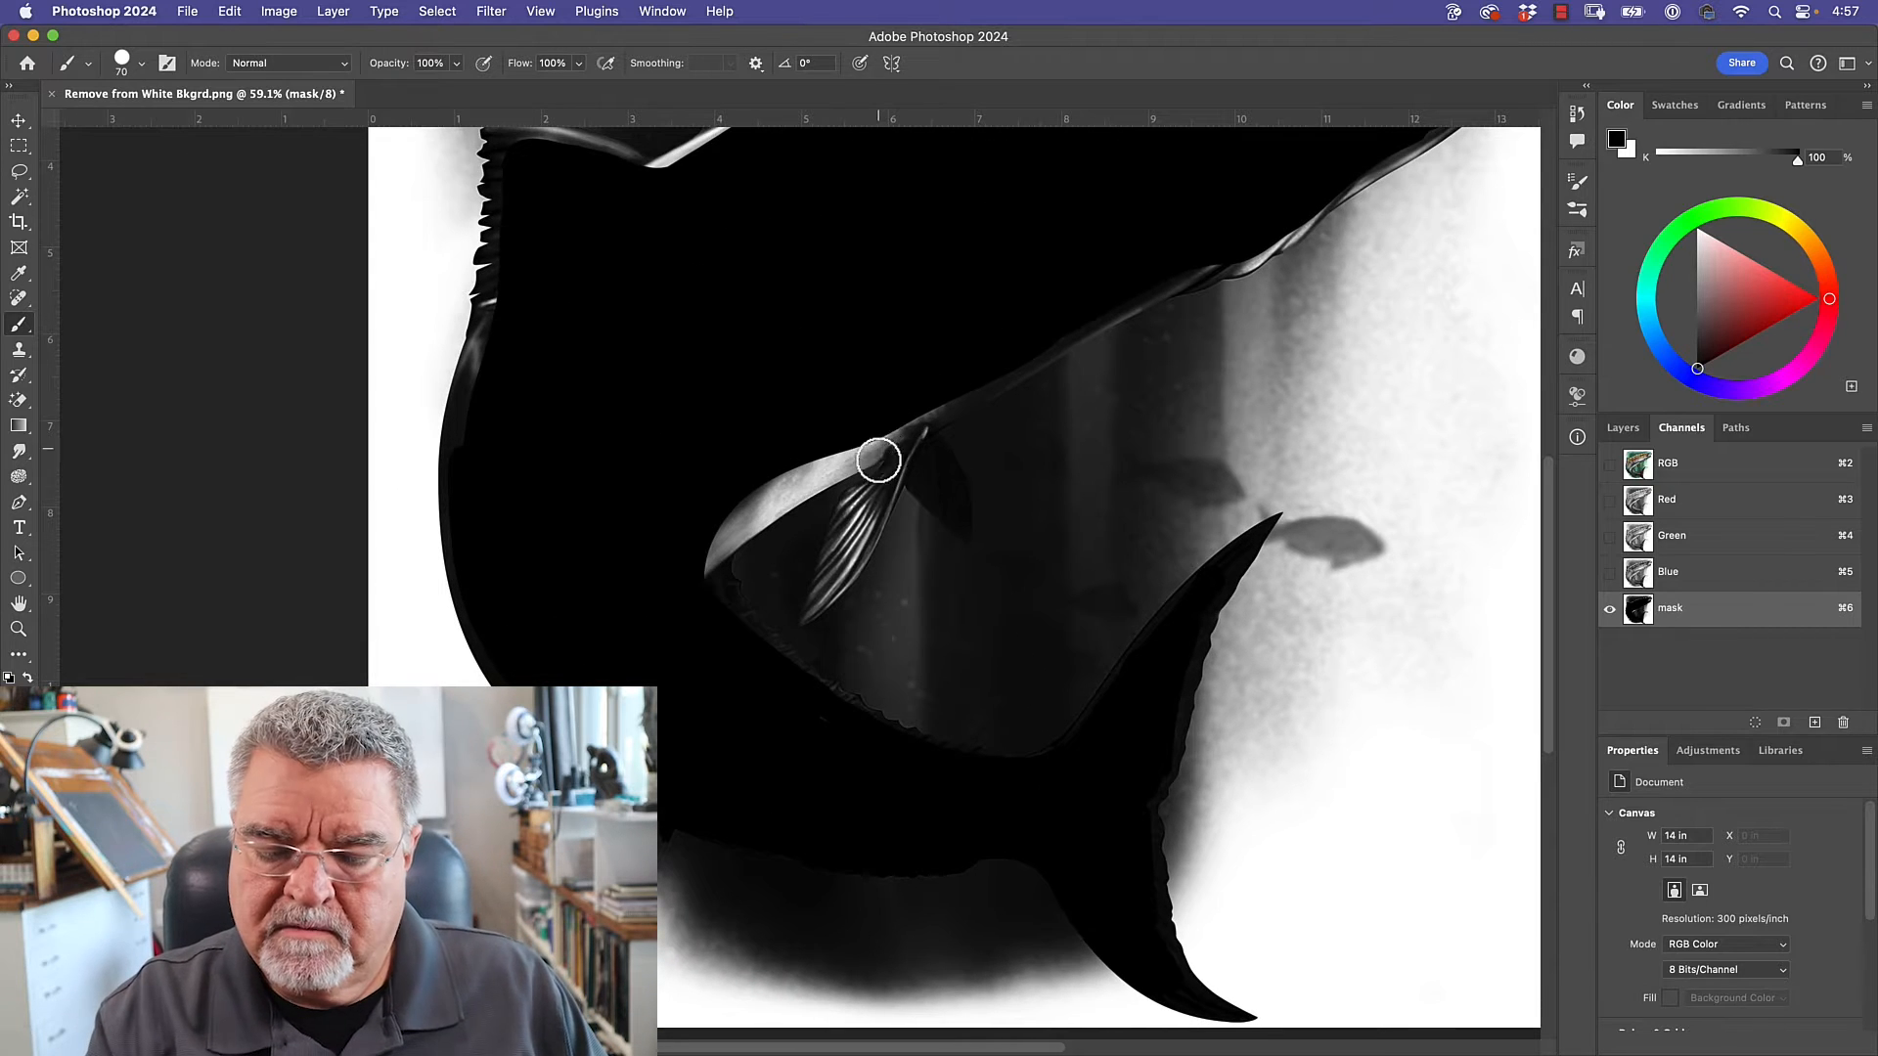
key("bracketleft")
left_click_drag(912, 450, 900, 475)
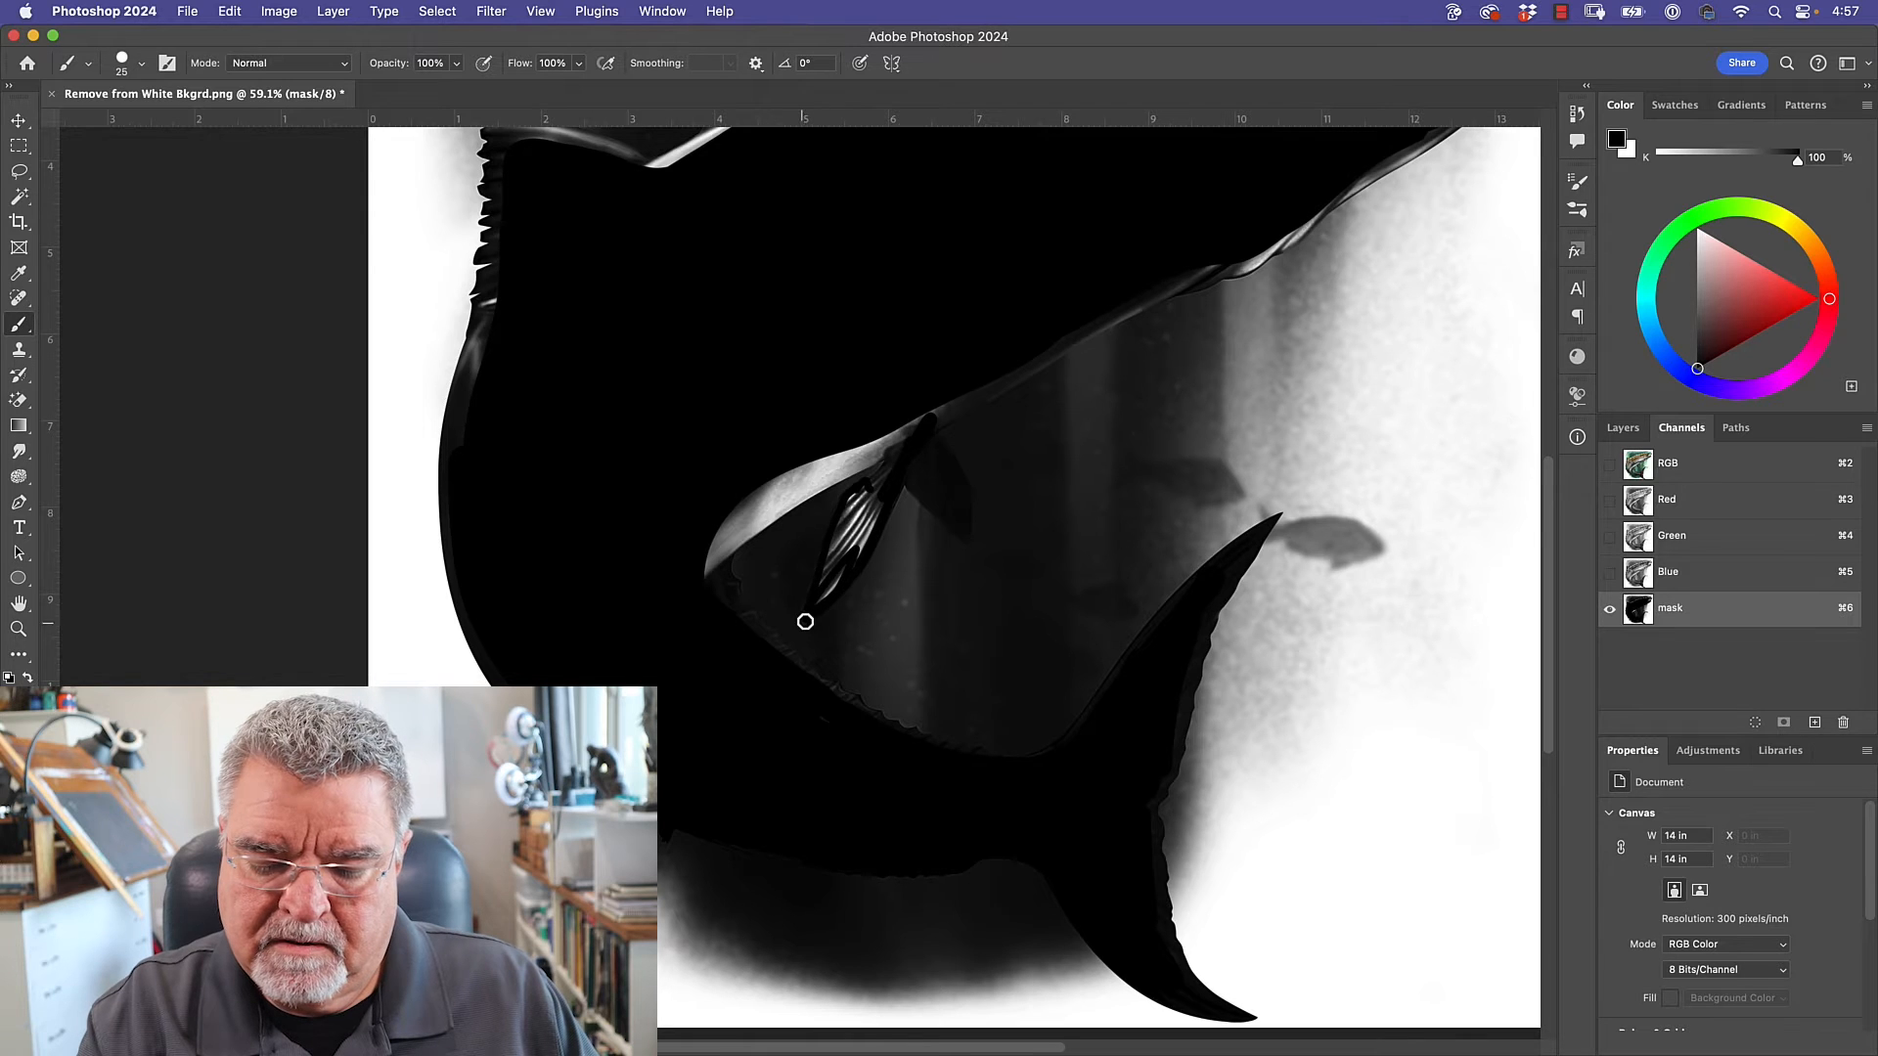
left_click_drag(834, 535, 832, 556)
left_click_drag(893, 482, 916, 437)
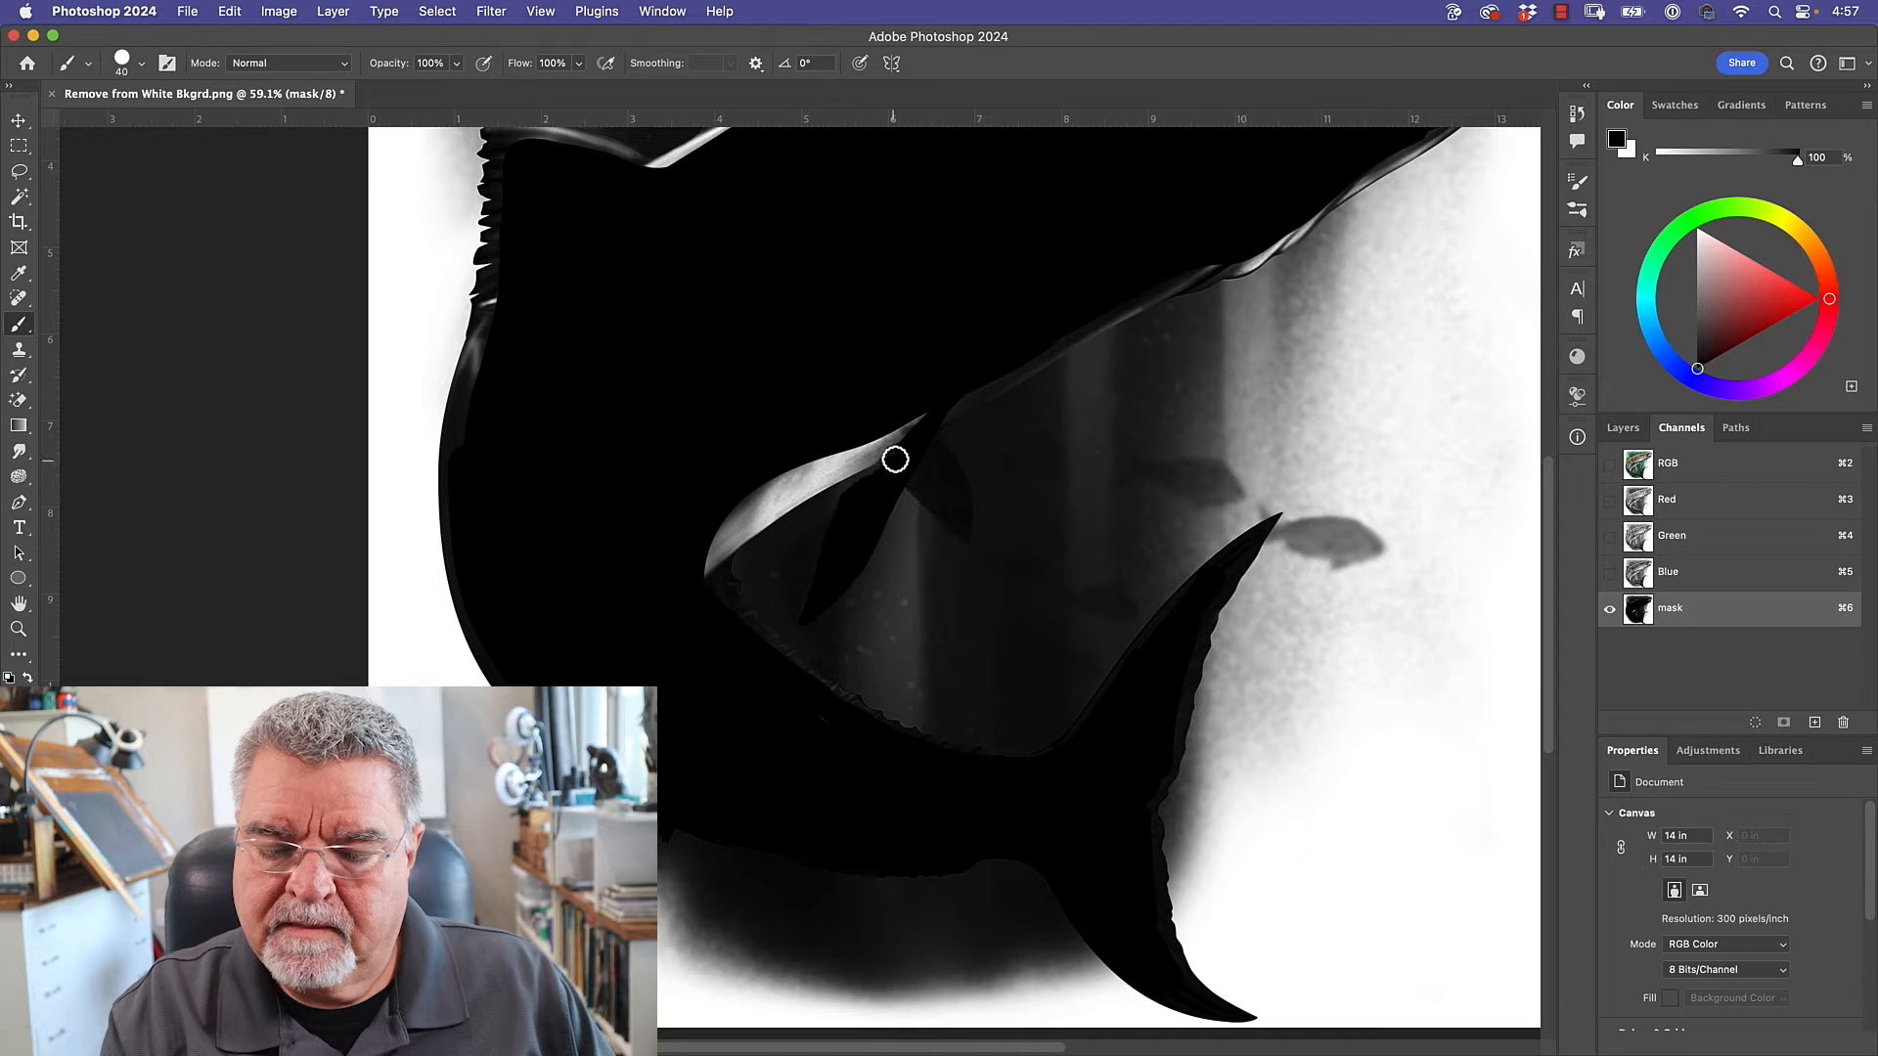
left_click_drag(804, 497, 713, 566)
mouse_move(786, 510)
left_mouse_down()
mouse_move(674, 601)
mouse_move(891, 424)
mouse_move(791, 473)
mouse_move(817, 454)
mouse_move(719, 537)
mouse_move(954, 403)
left_mouse_up()
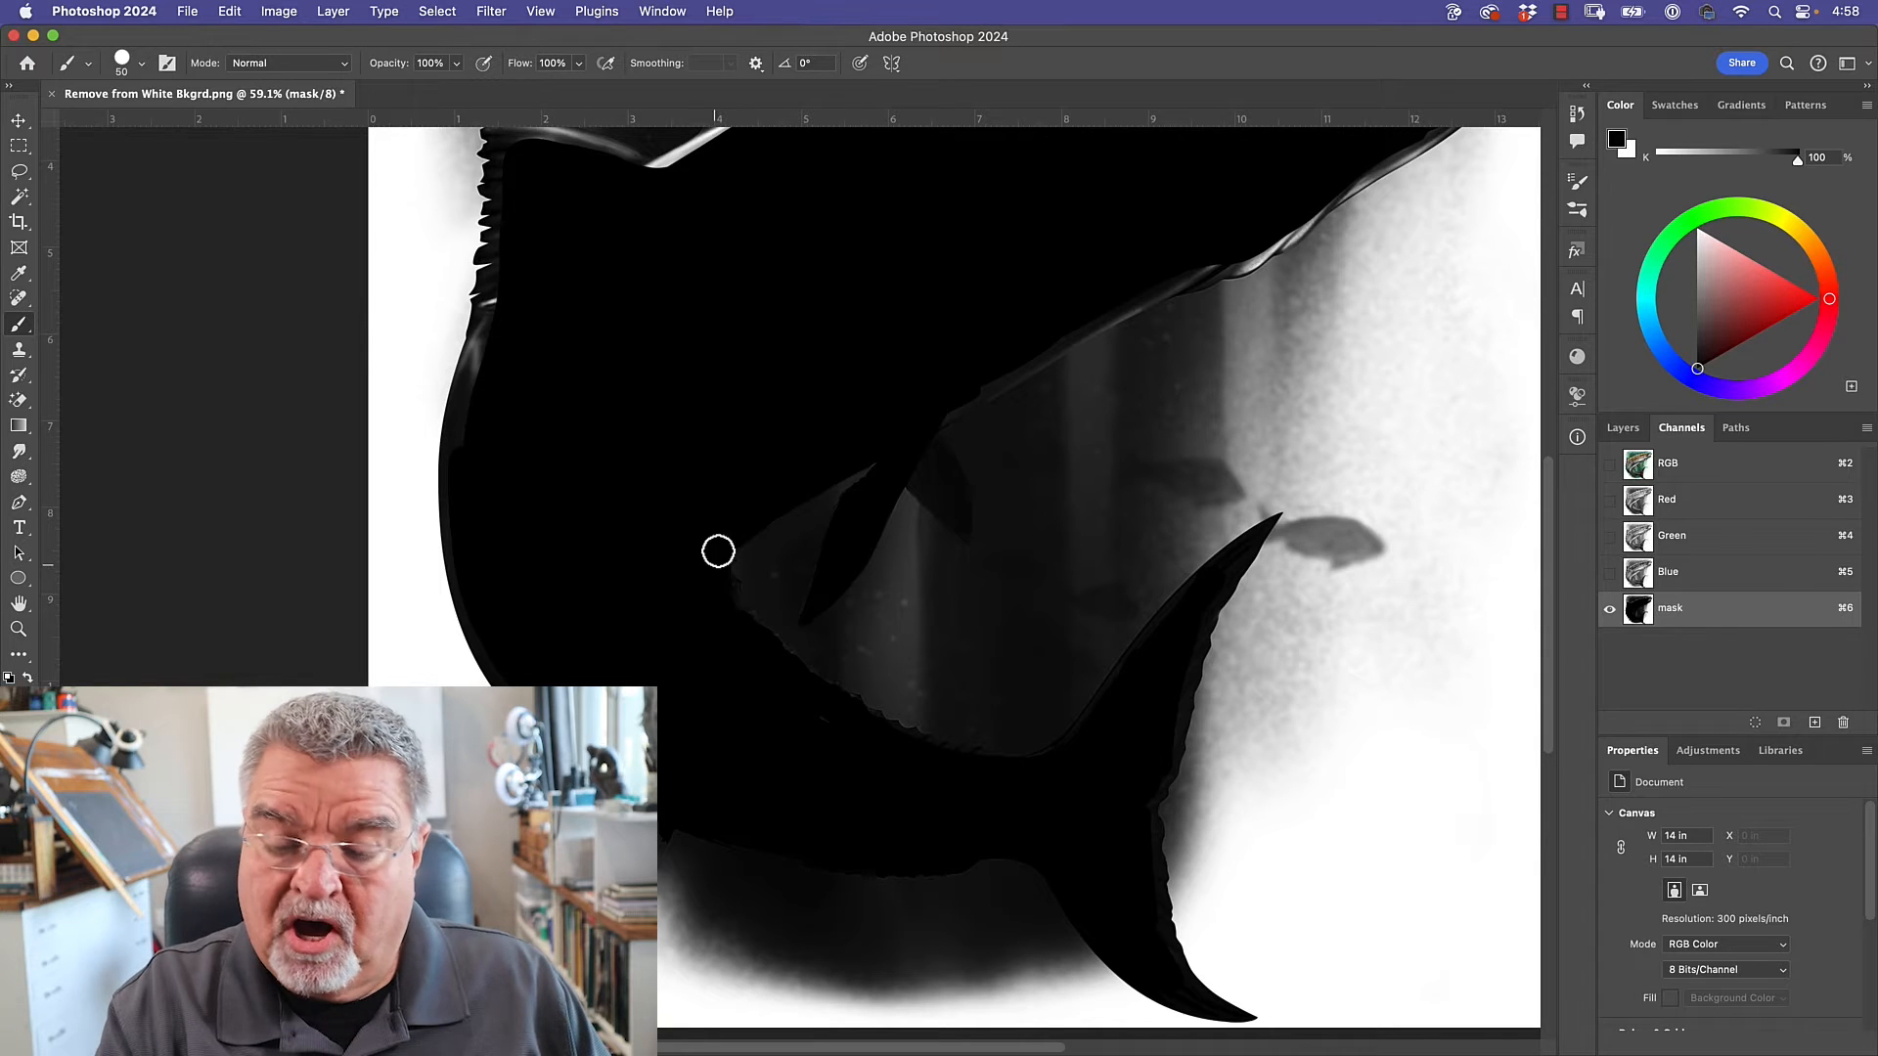
Paint black along the fish's underside, covering the light edges from the belly up to the lower jaw.
left_click_drag(1077, 222, 813, 430)
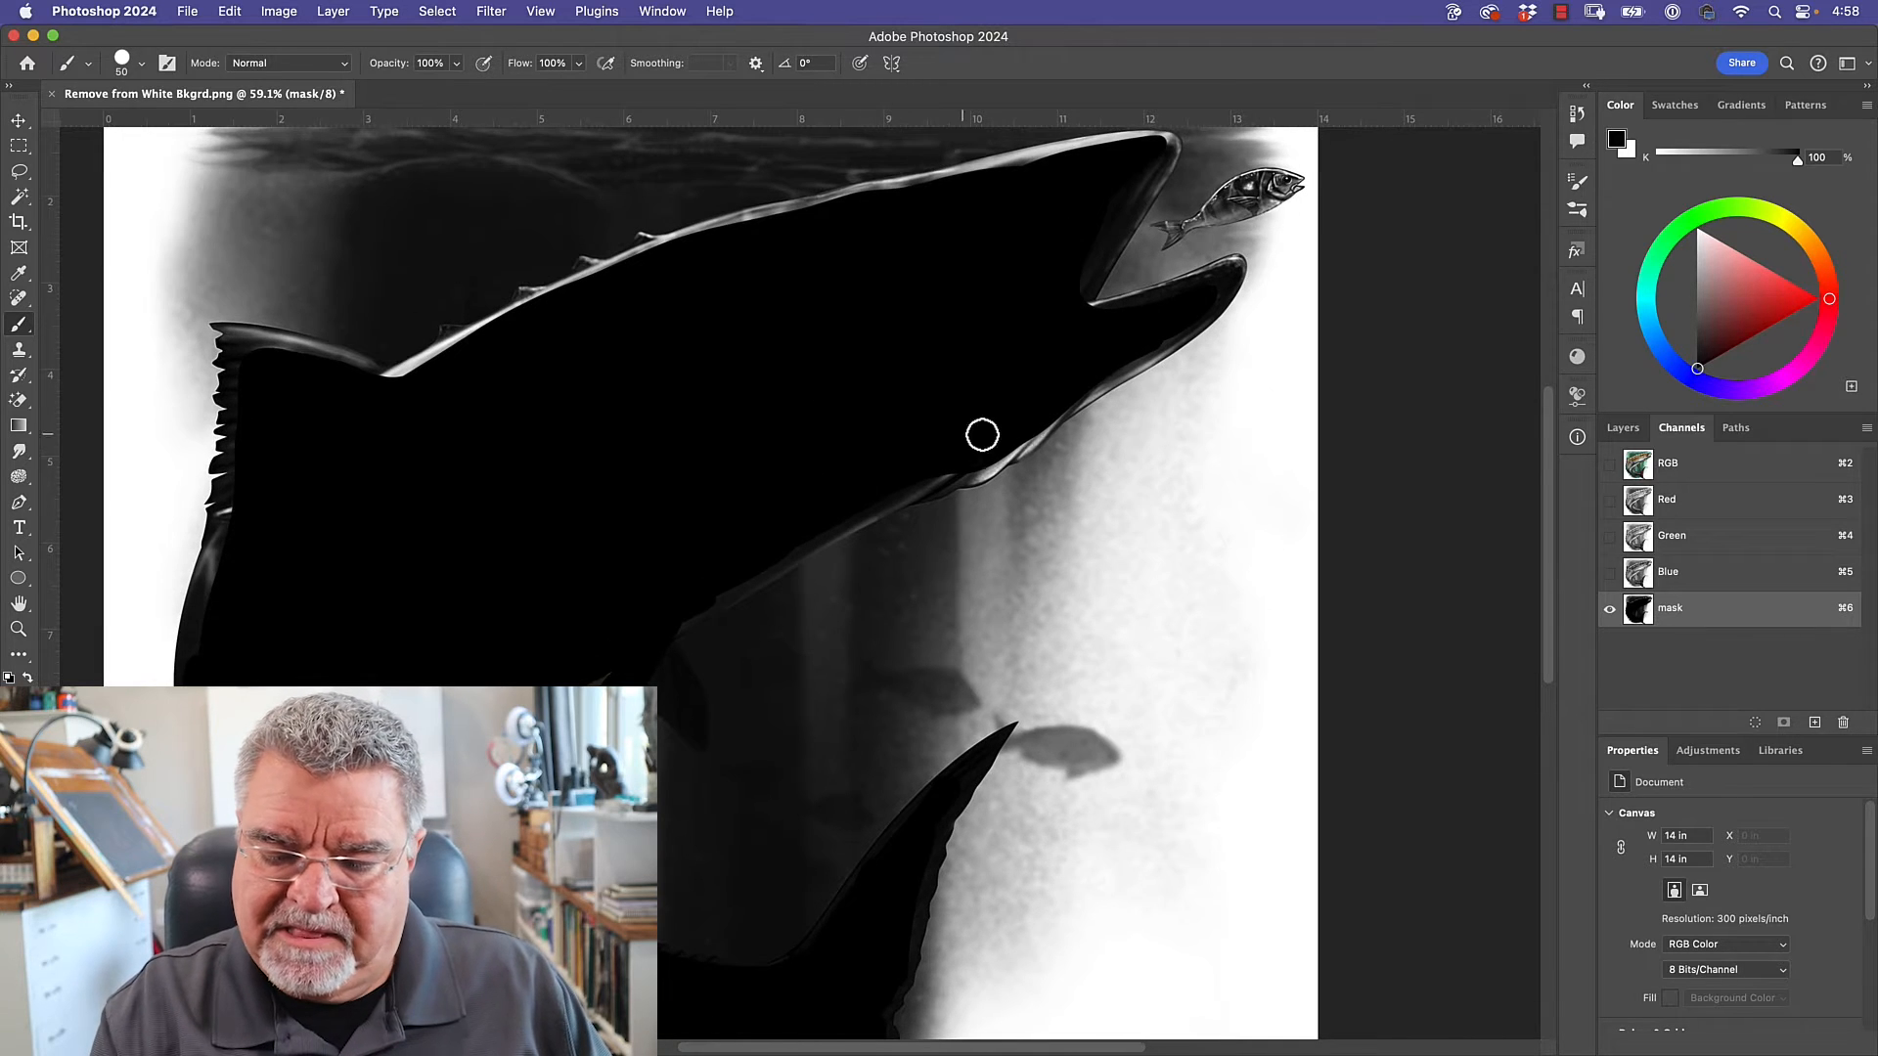
left_click_drag(941, 474, 851, 528)
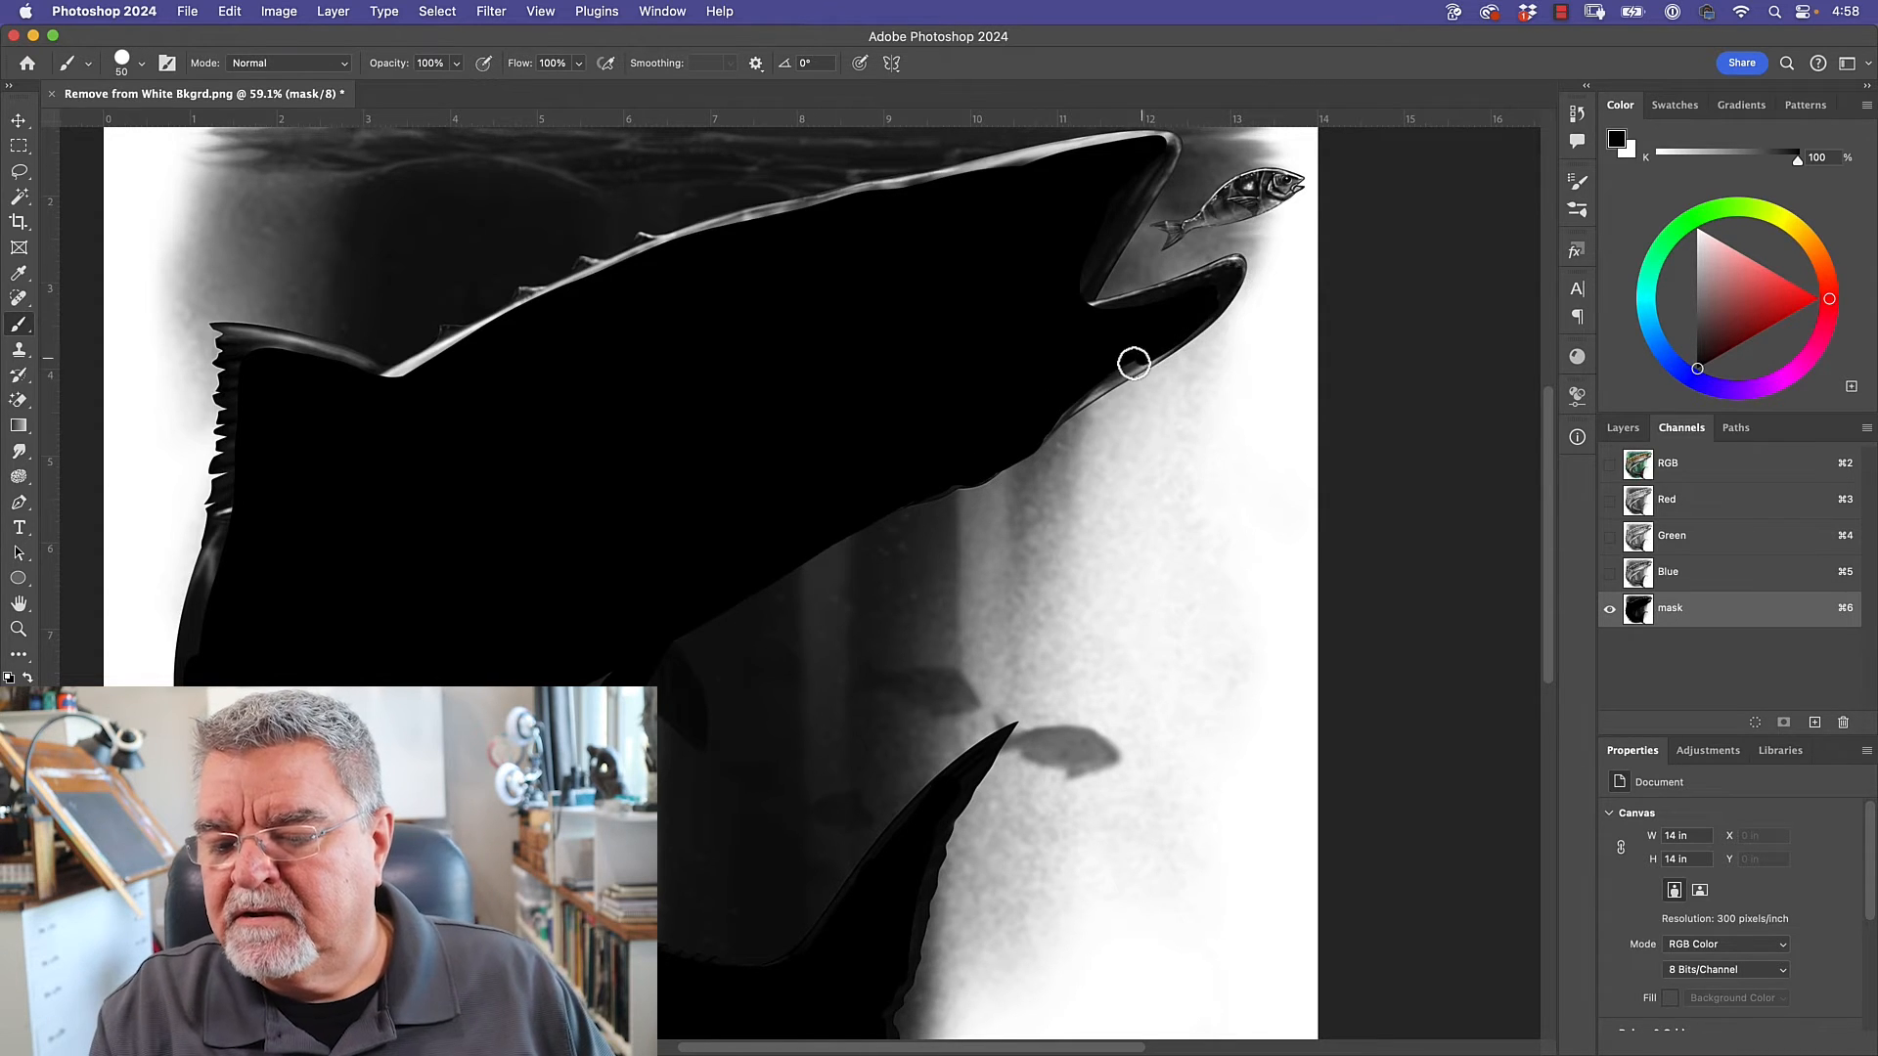
left_click_drag(1144, 359, 1020, 440)
left_click_drag(1203, 311, 1054, 423)
Reduce the brush to 35 pixels and paint black along the mouth edges and the tip of the upper jaw.
left_click_drag(975, 290, 940, 440)
key("[")
key("[")
left_click_drag(1178, 469, 1026, 514)
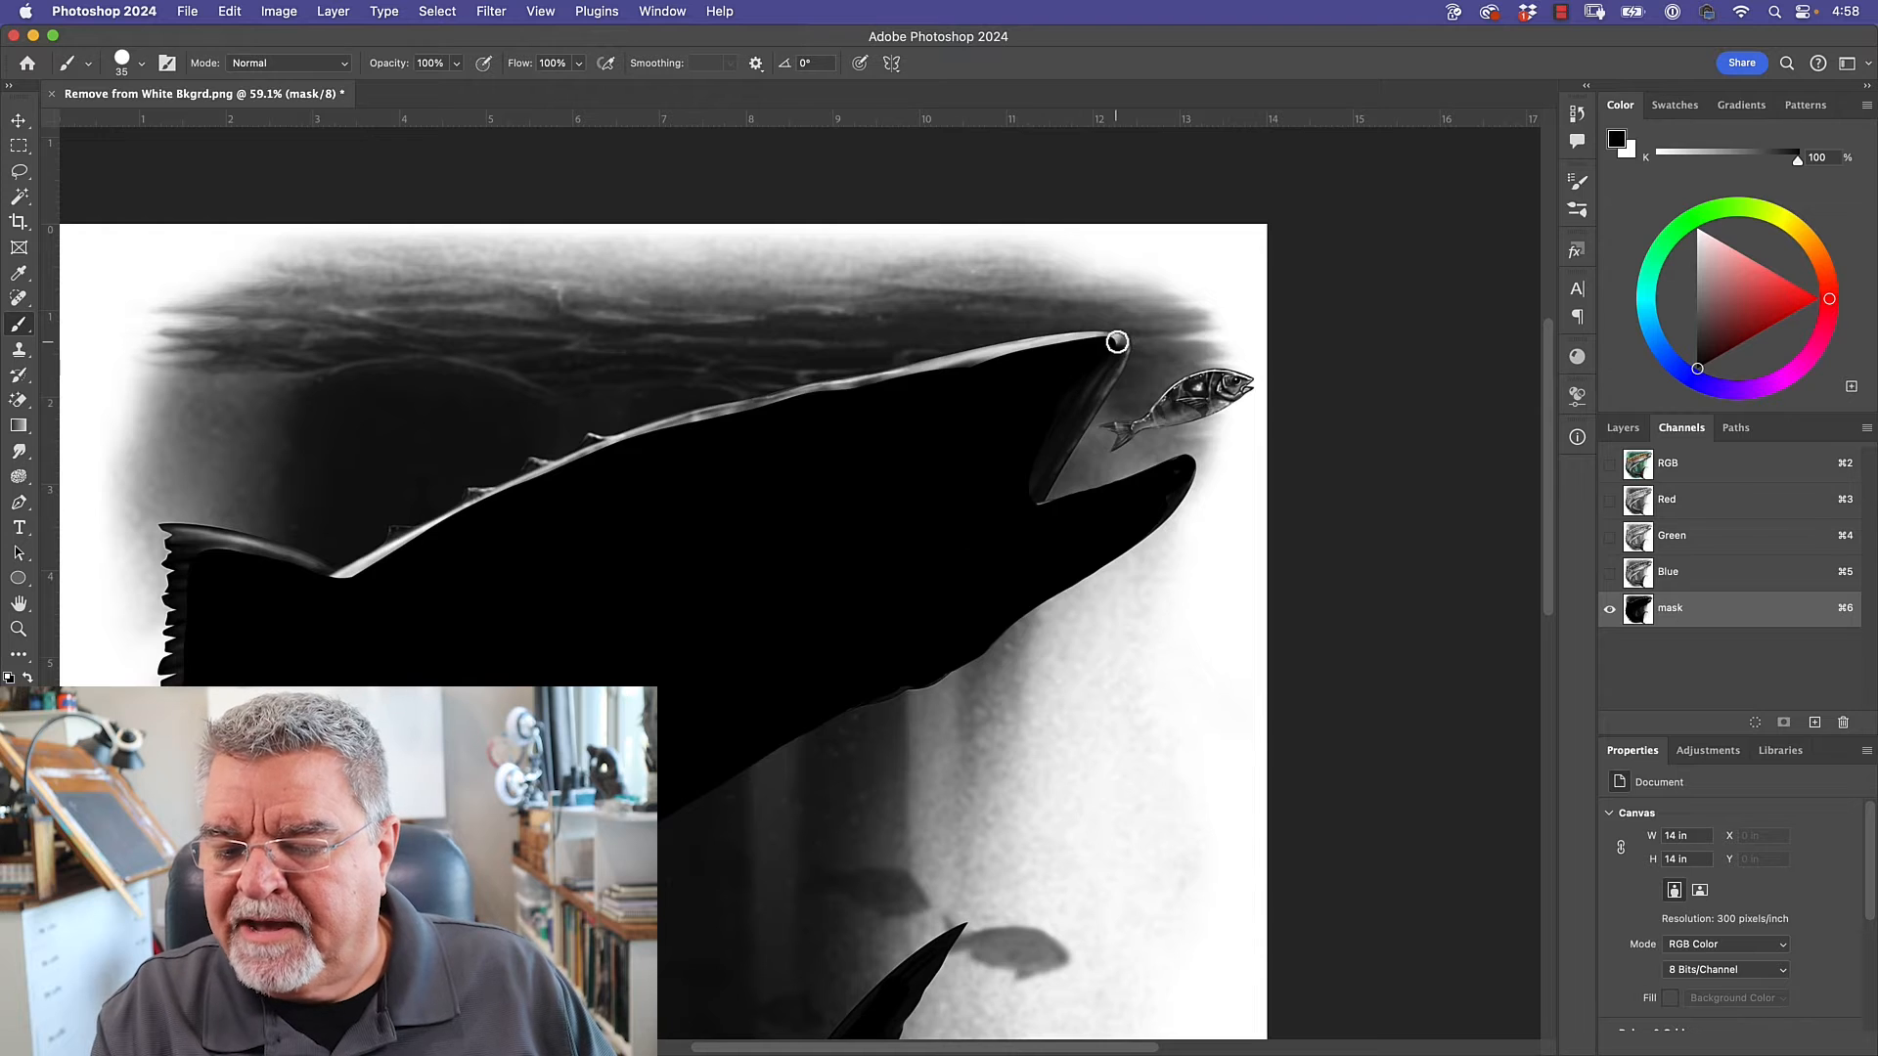
mouse_move(1124, 346)
left_mouse_down()
mouse_move(1025, 535)
mouse_move(1014, 512)
mouse_move(1069, 409)
left_mouse_up()
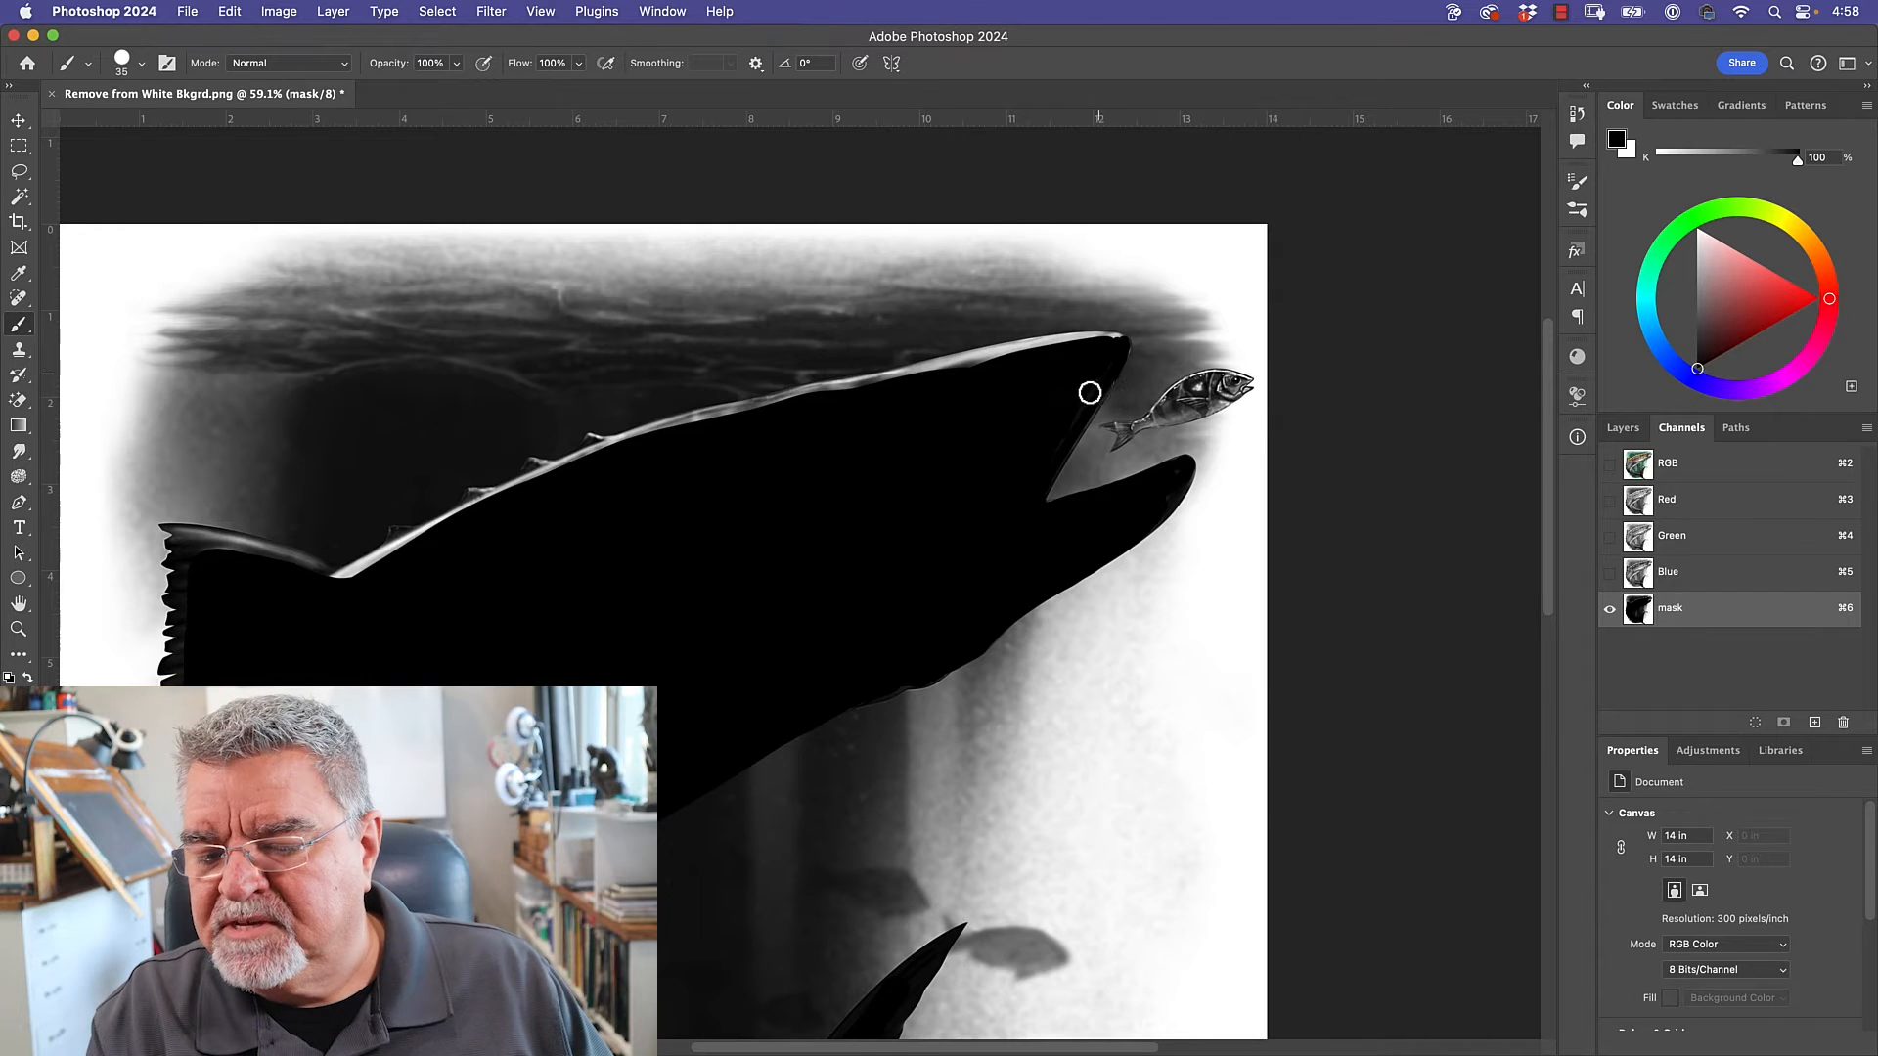
left_click_drag(1103, 392, 1054, 467)
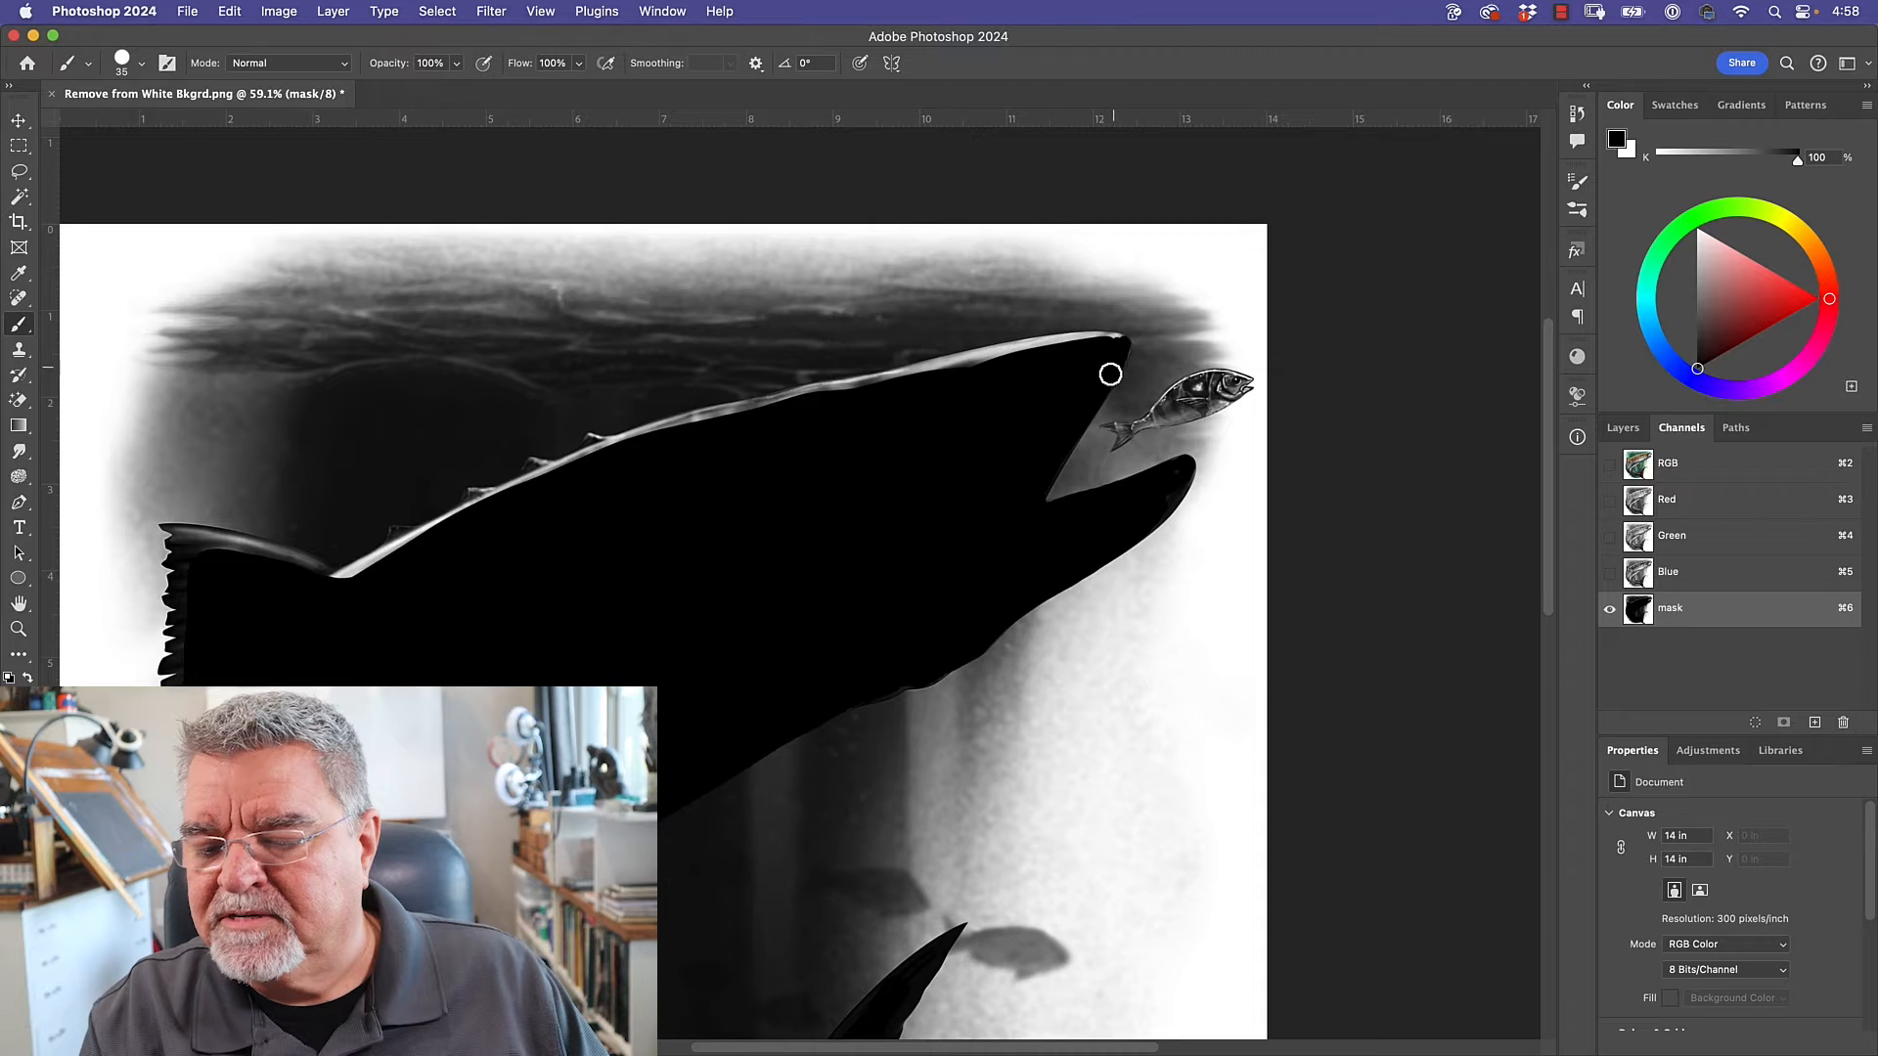
Paint the small bait fish in front of the open mouth solid black, outline and interior, with a 20 to 25 pixel brush.
key("super+1")
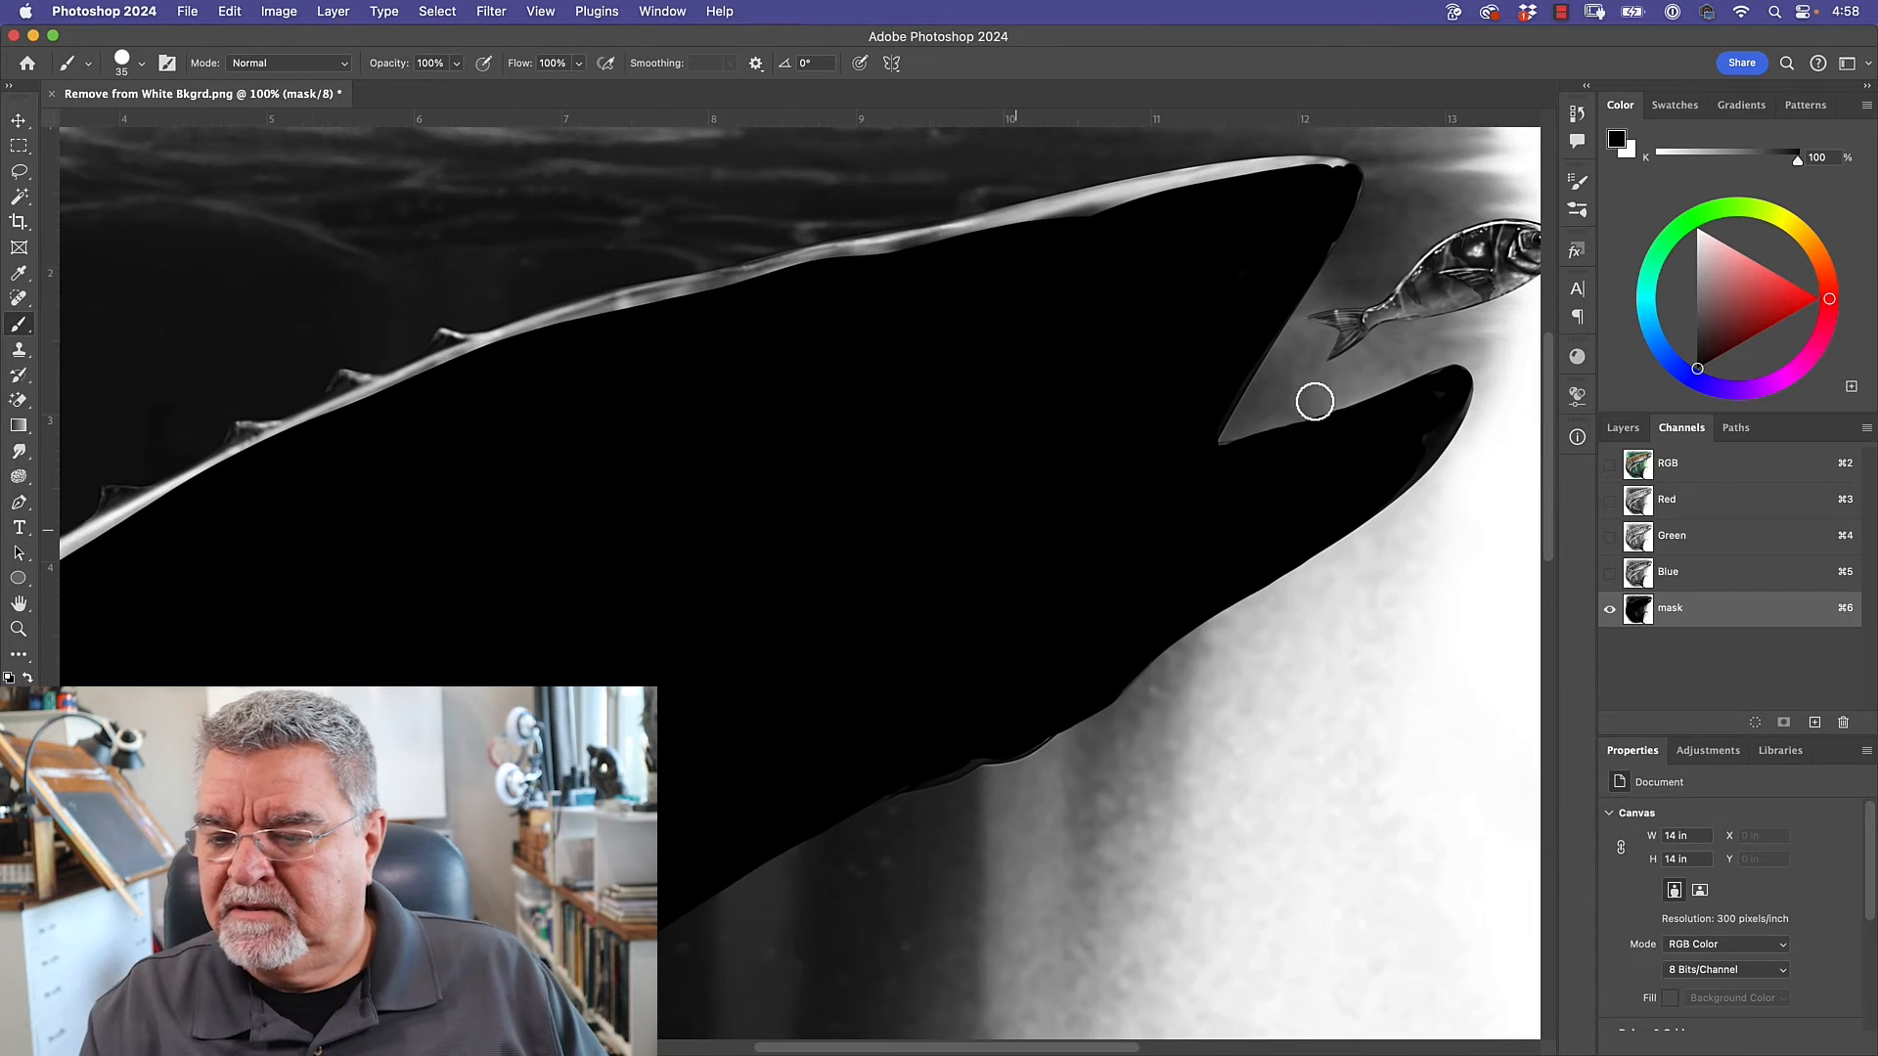
left_click_drag(1384, 233, 1042, 466)
key("bracketleft")
key("bracketleft")
key("bracketleft")
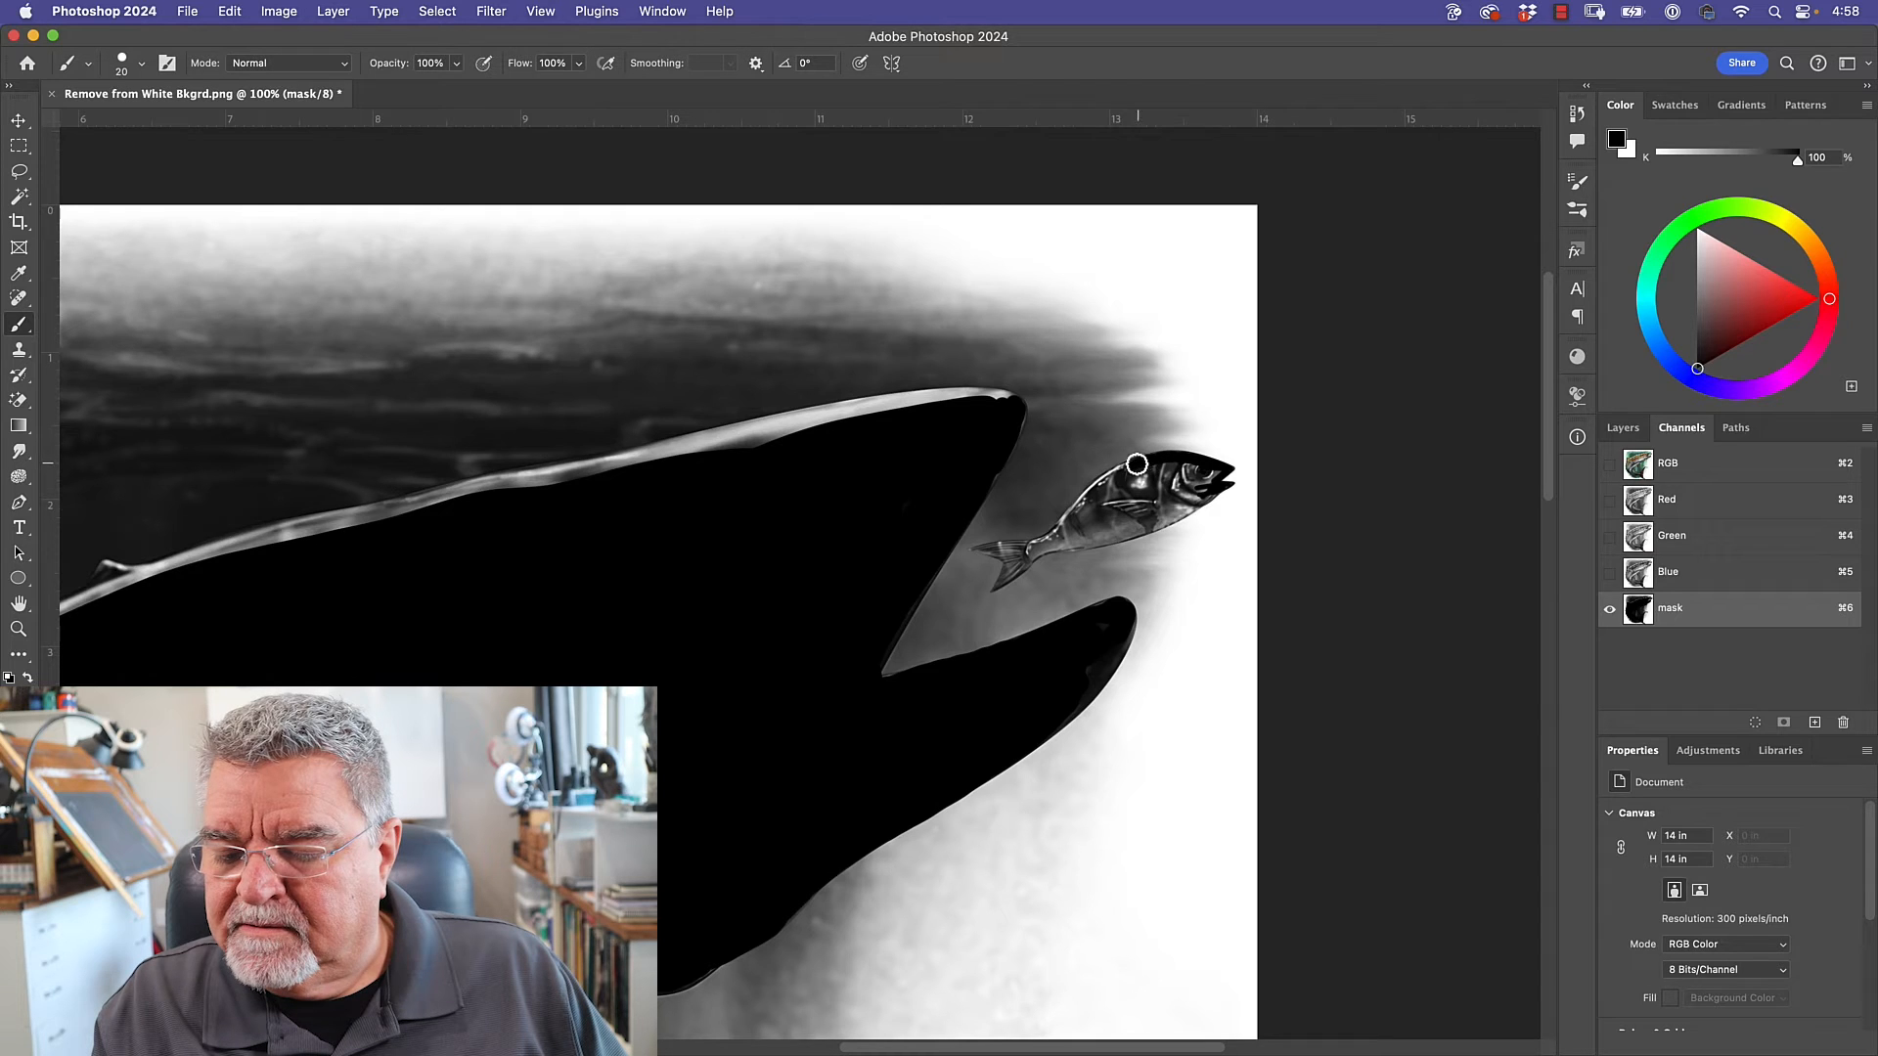
left_click_drag(1064, 523, 992, 550)
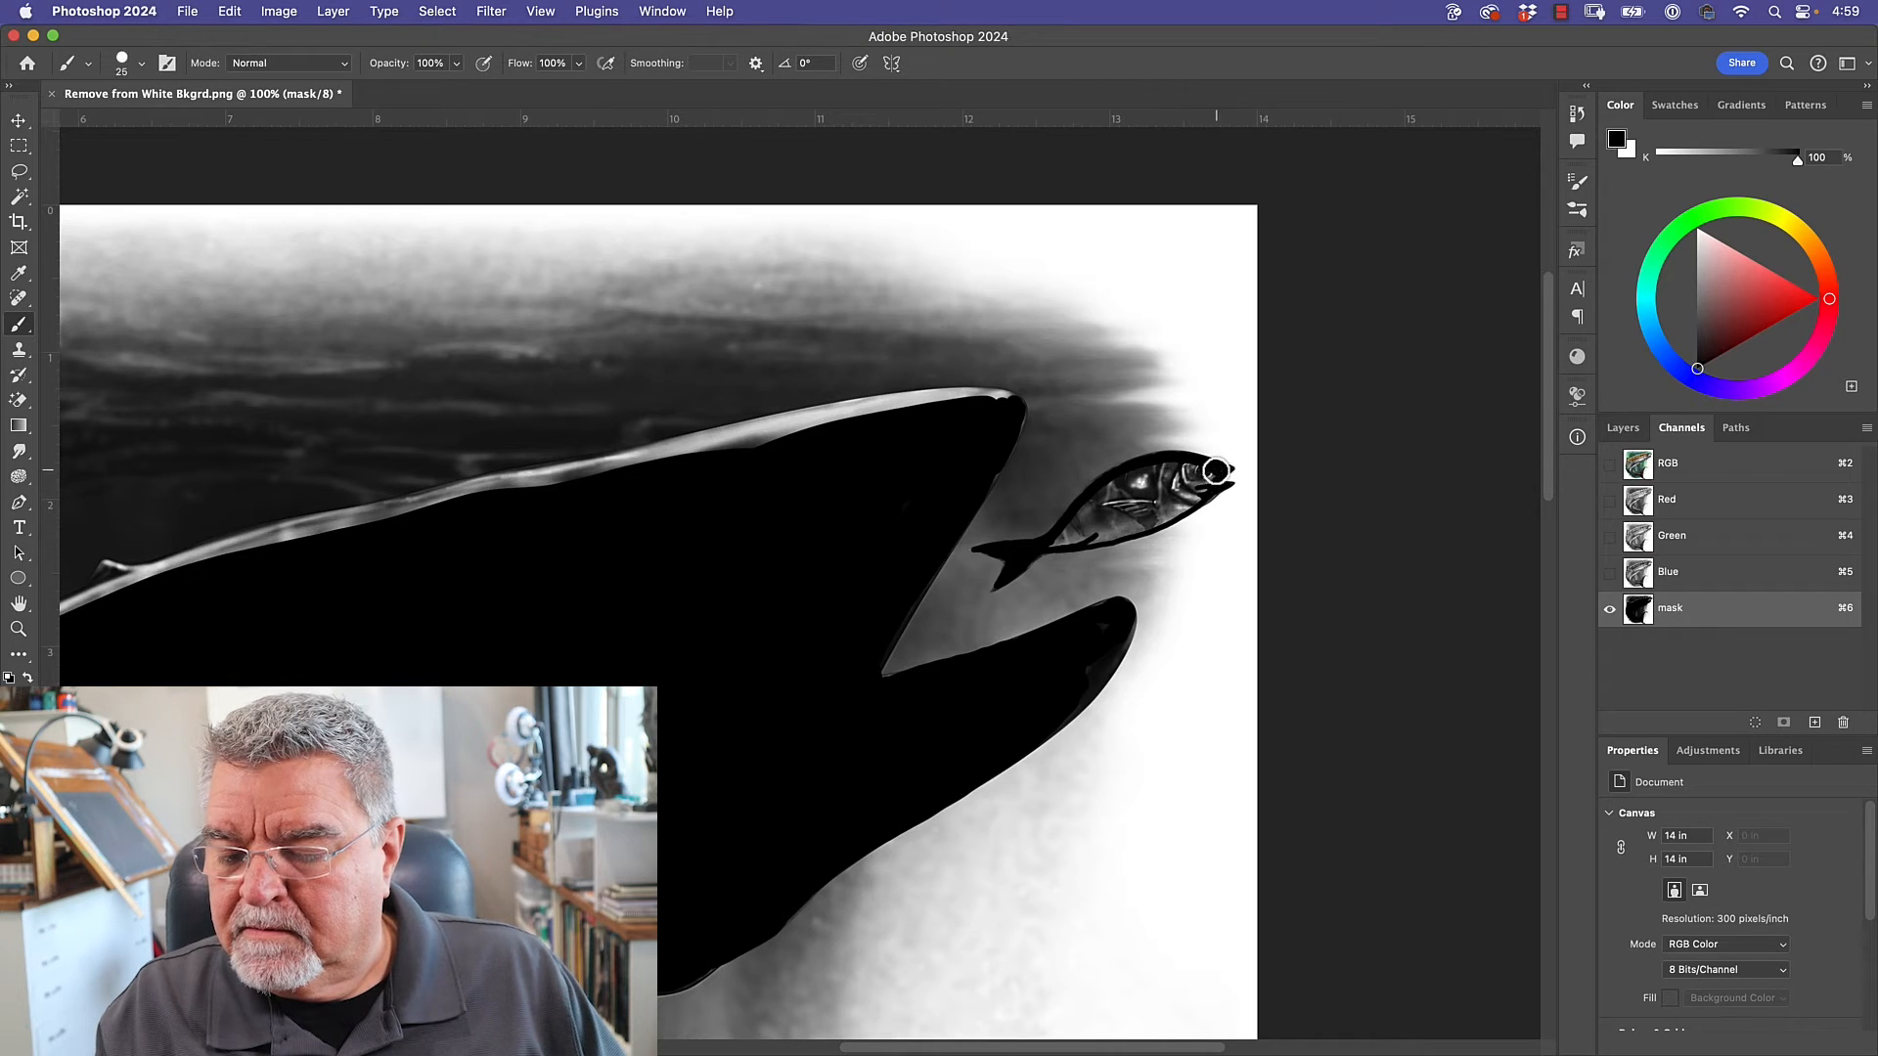
mouse_move(1079, 525)
left_mouse_down()
mouse_move(1188, 465)
mouse_move(1080, 519)
mouse_move(1179, 502)
mouse_move(1182, 476)
mouse_move(1151, 499)
mouse_move(1212, 490)
left_mouse_up()
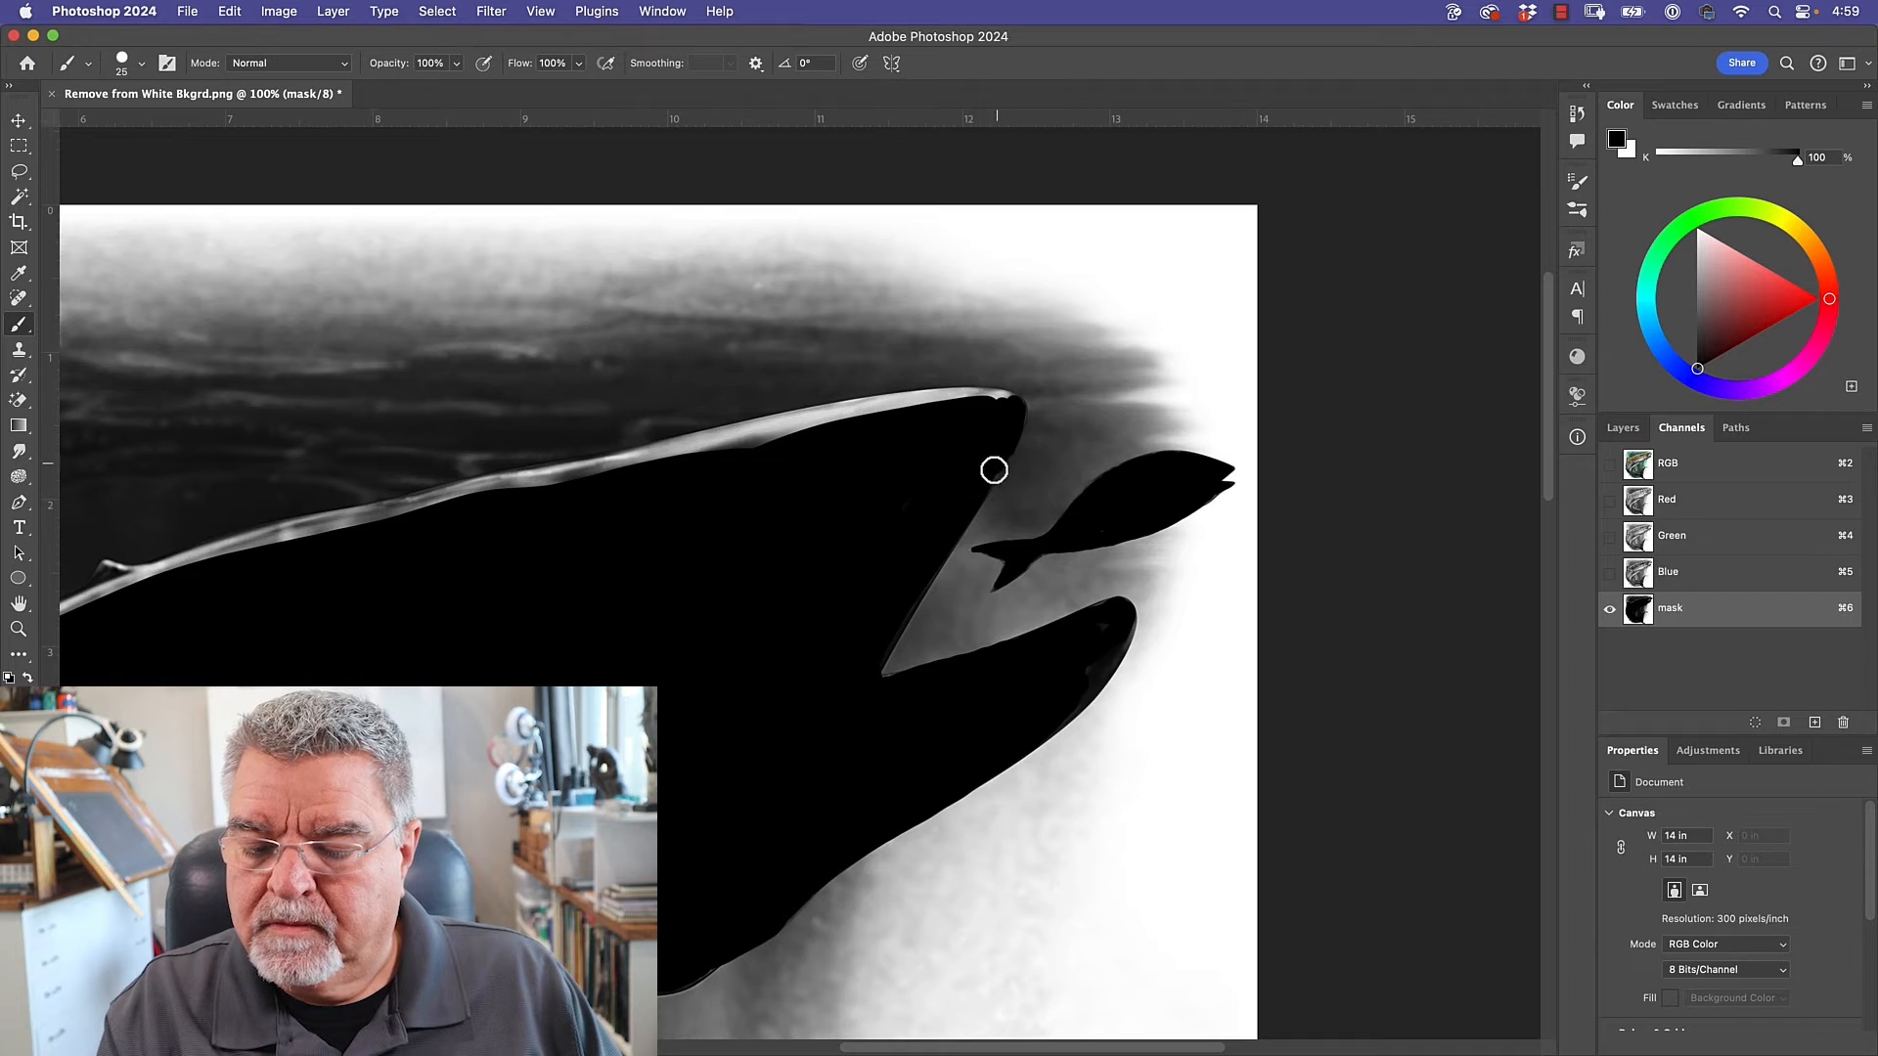
Paint black over the light edge along the top of the big fish's snout and head.
key("space")
left_click_drag(802, 529, 1127, 558)
mouse_move(1323, 428)
left_mouse_down()
mouse_move(1216, 438)
mouse_move(1316, 431)
mouse_move(1186, 433)
mouse_move(956, 490)
left_mouse_up()
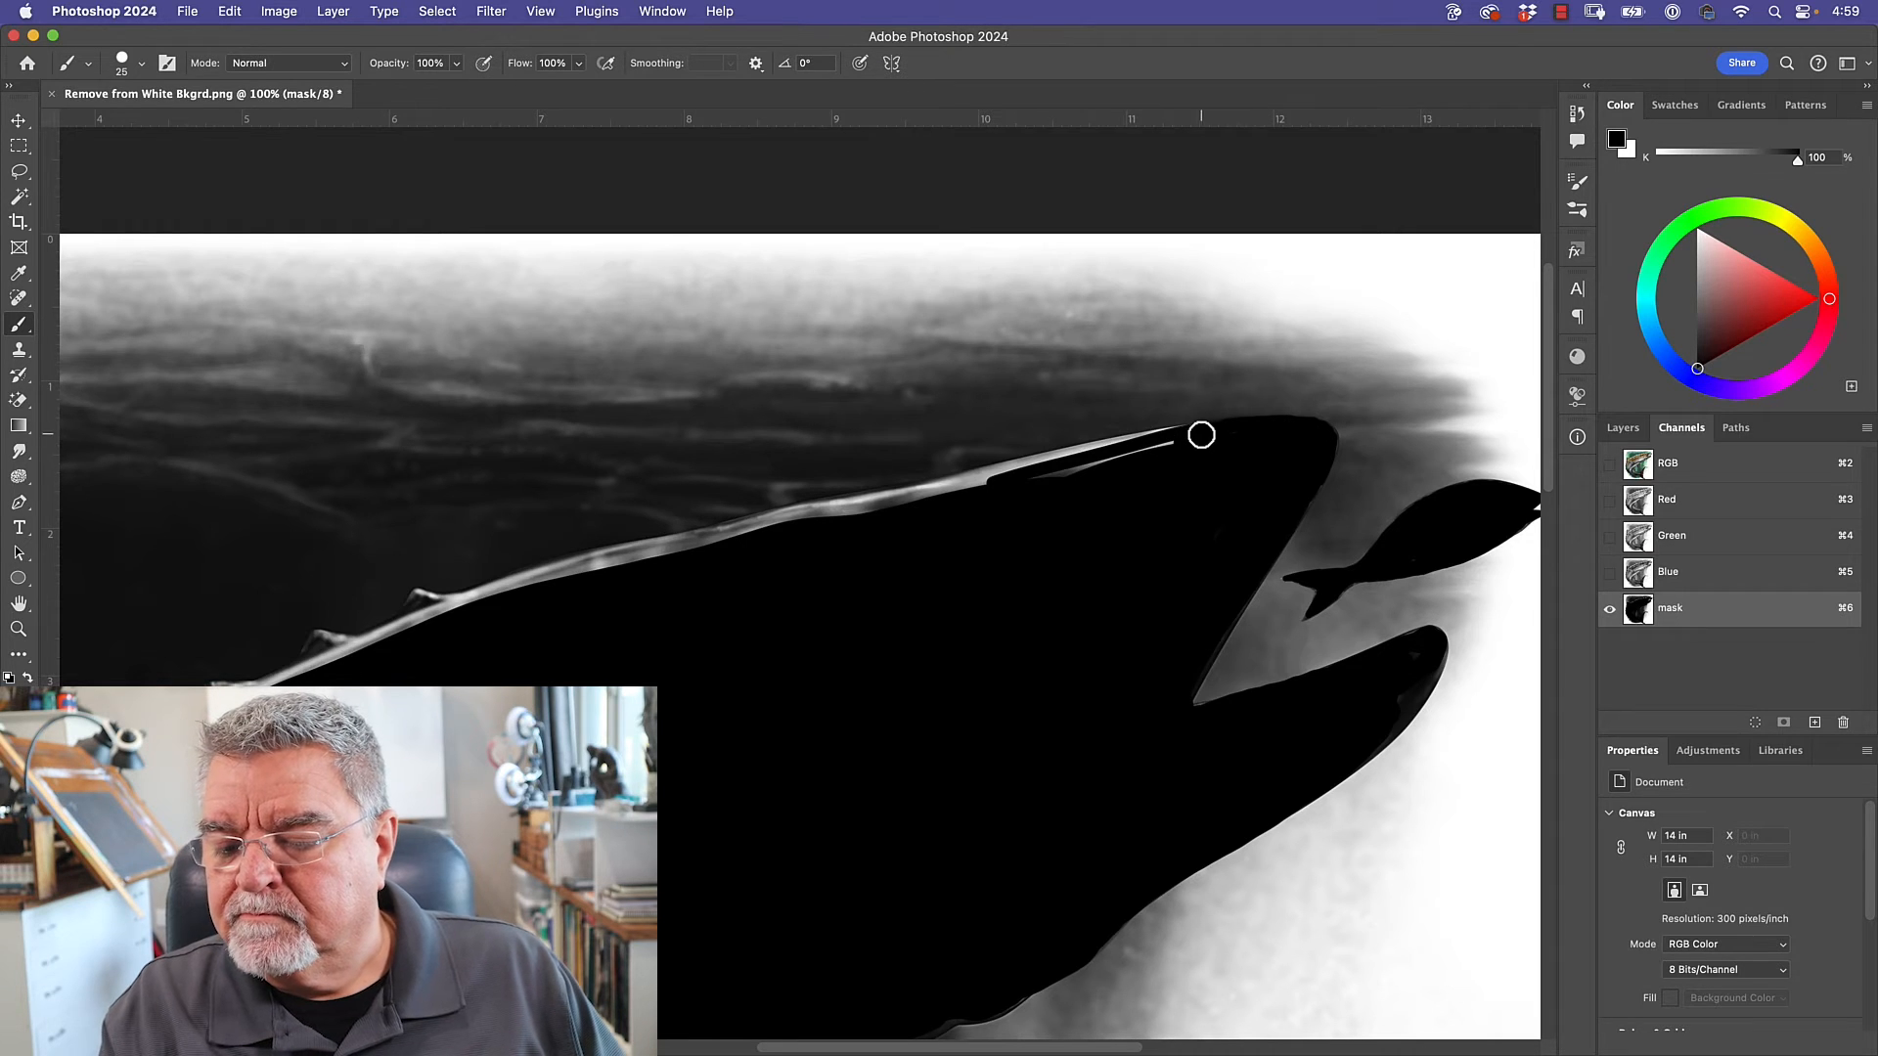
left_click_drag(1164, 434, 940, 487)
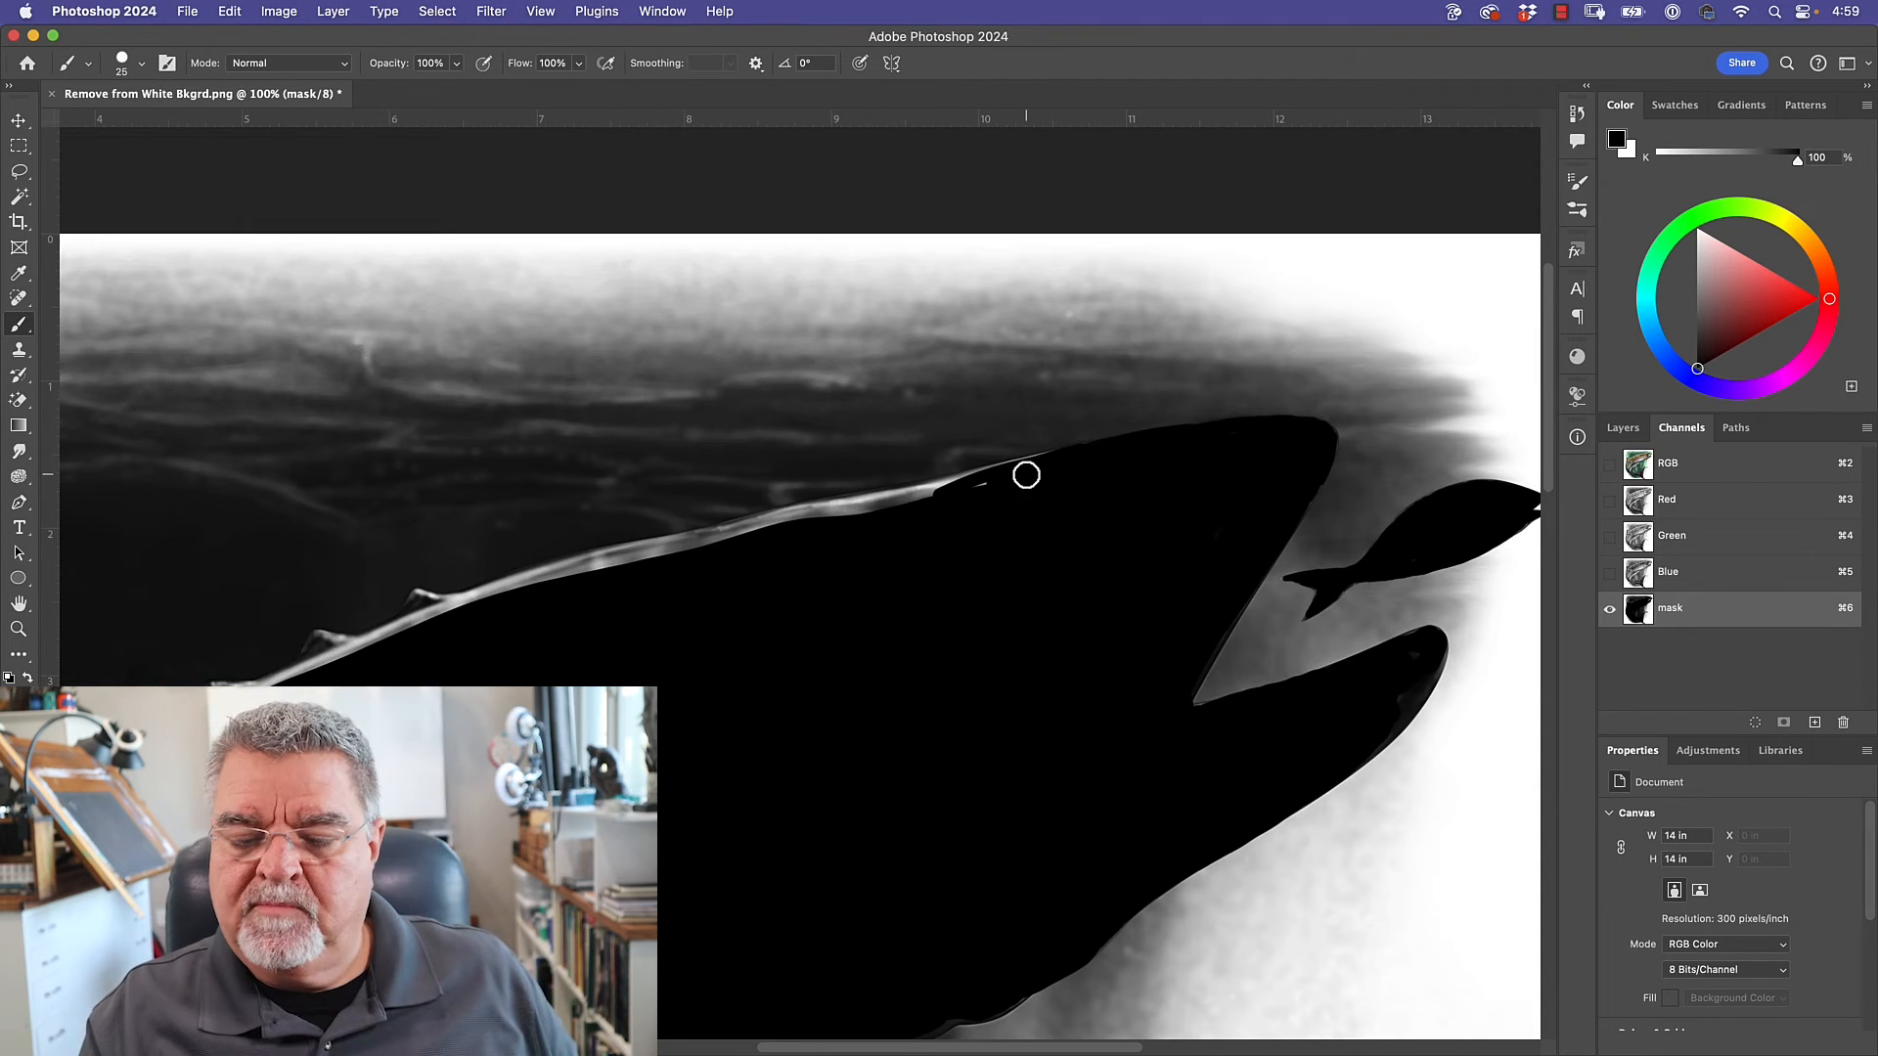
Rotate the canvas and continue painting black over the light edge along the fish's upper back.
key("r")
mouse_move(851, 418)
left_mouse_down()
mouse_move(860, 402)
mouse_move(792, 333)
mouse_move(637, 369)
mouse_move(607, 466)
mouse_move(617, 507)
mouse_move(651, 431)
mouse_move(629, 532)
mouse_move(625, 490)
left_mouse_up()
key("b")
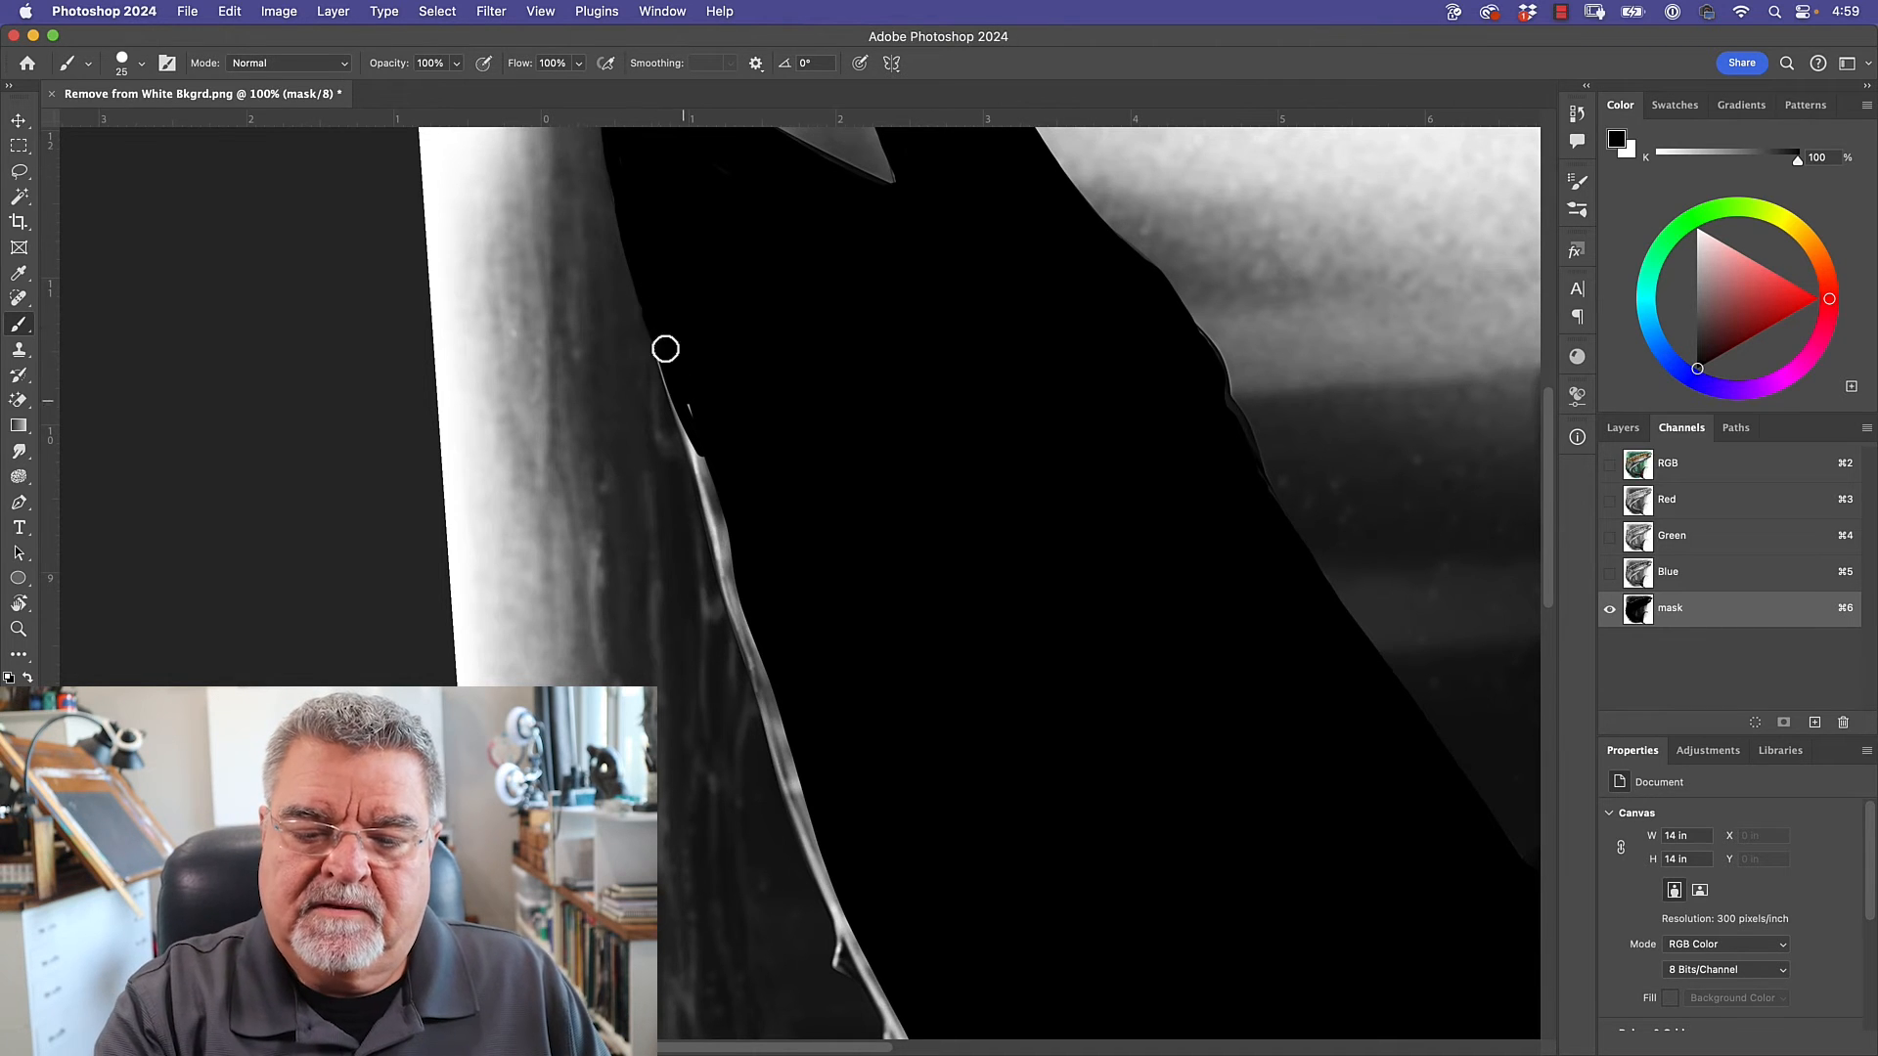
mouse_move(688, 432)
left_mouse_down()
mouse_move(718, 556)
mouse_move(698, 449)
left_mouse_up()
mouse_move(713, 533)
left_mouse_down()
mouse_move(742, 633)
mouse_move(746, 600)
left_mouse_up()
mouse_move(772, 721)
left_mouse_down()
mouse_move(796, 783)
mouse_move(789, 767)
left_mouse_up()
Paint the remaining light edge and the small spines black along the back down to the base of the ragged fin.
key("space")
left_click_drag(918, 663, 801, 278)
mouse_move(708, 450)
left_mouse_down()
mouse_move(742, 540)
mouse_move(724, 506)
mouse_move(731, 571)
mouse_move(777, 594)
mouse_move(734, 545)
mouse_move(814, 681)
mouse_move(790, 617)
mouse_move(779, 666)
mouse_move(825, 684)
mouse_move(859, 743)
mouse_move(805, 666)
mouse_move(838, 762)
mouse_move(826, 699)
mouse_move(888, 803)
left_mouse_up()
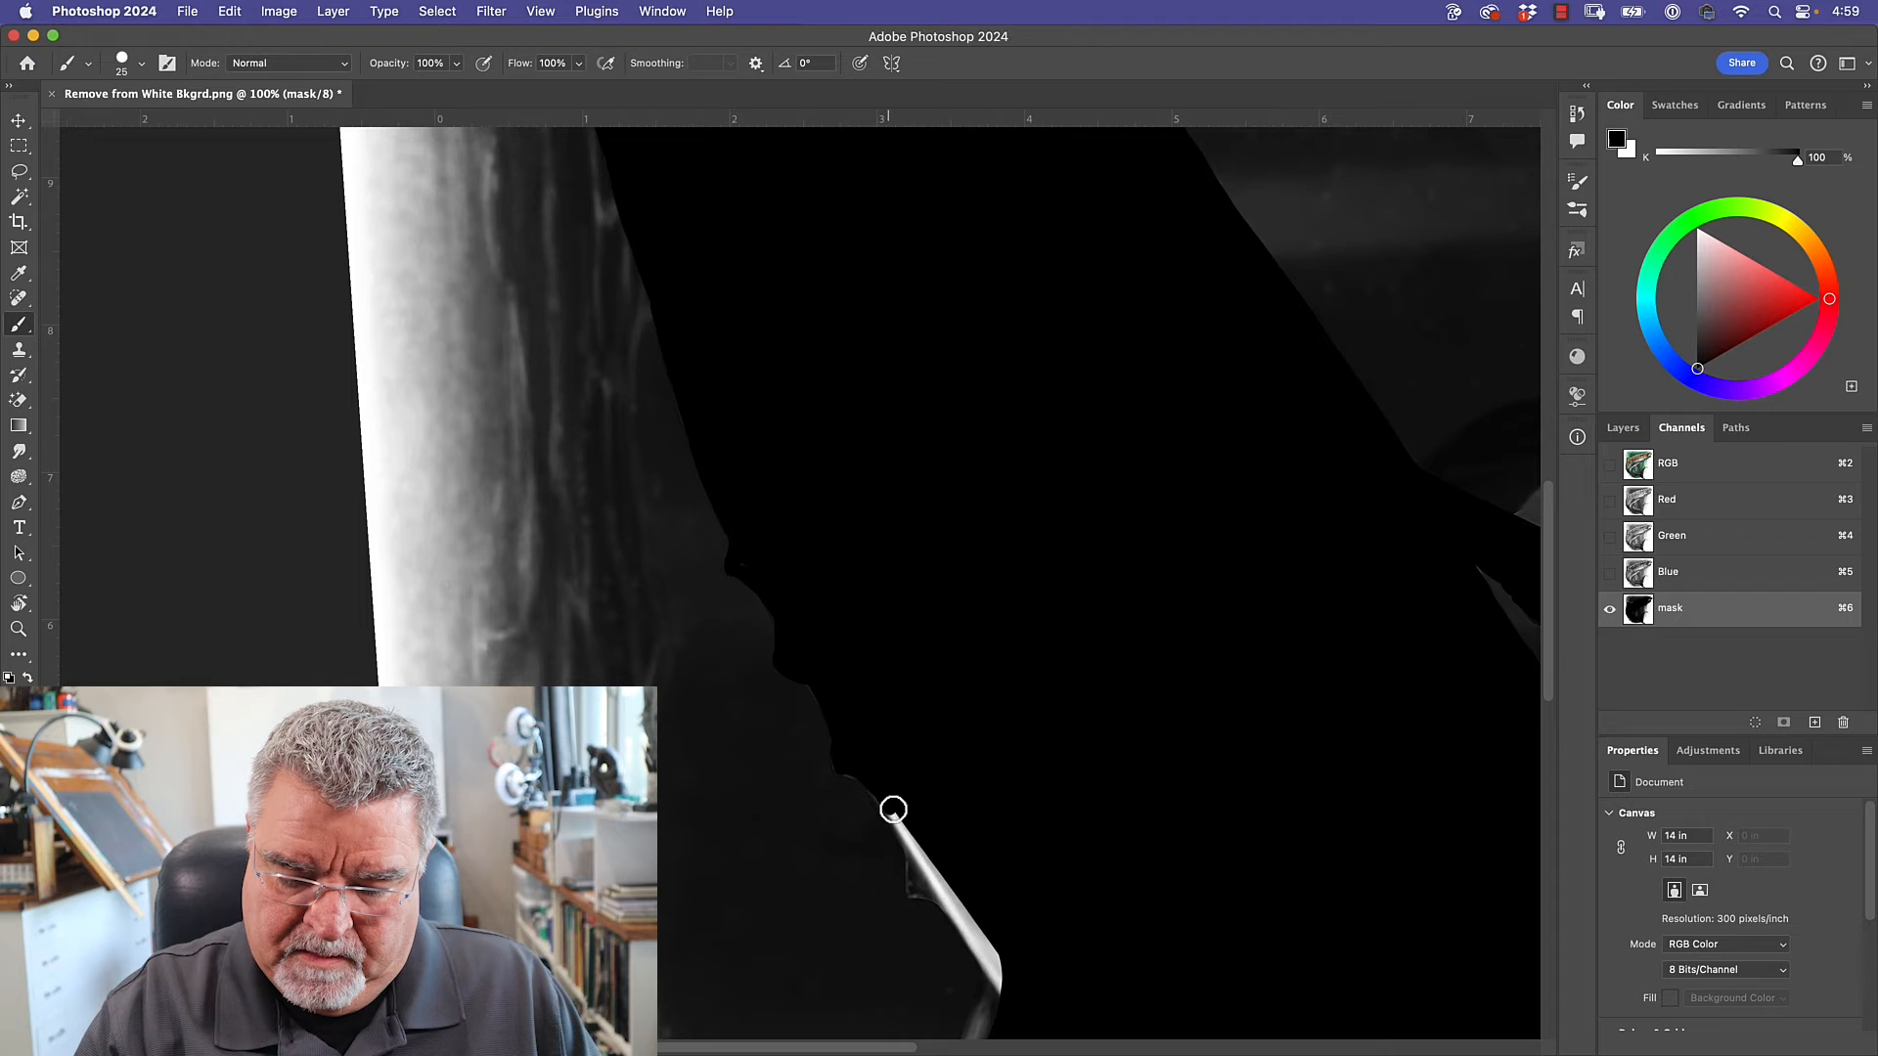
left_click_drag(927, 734, 792, 342)
left_click_drag(787, 462, 736, 392)
mouse_move(772, 456)
left_mouse_down()
mouse_move(858, 560)
mouse_move(813, 511)
left_mouse_up()
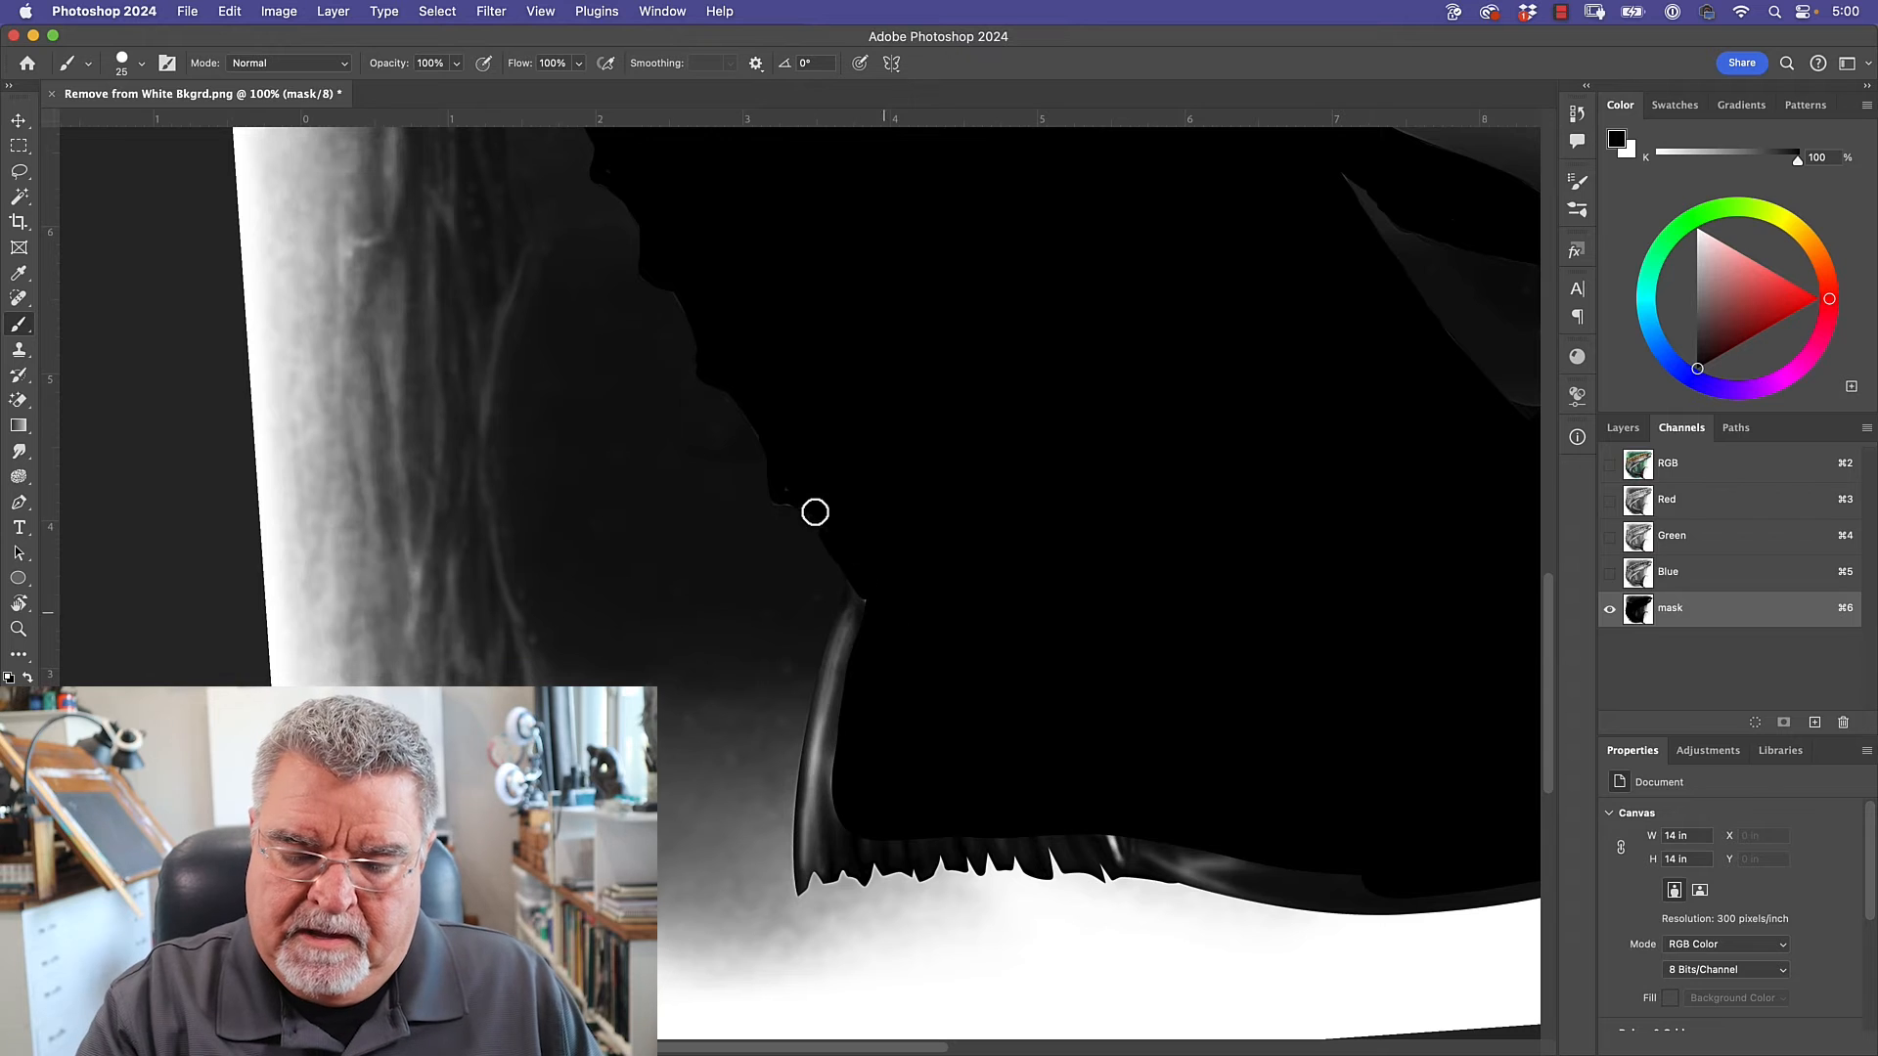
Paint the ragged fin's light front edge and jagged rear edge solid black, rotating the canvas to follow the contour.
mouse_move(864, 579)
left_mouse_down()
mouse_move(803, 824)
mouse_move(801, 859)
mouse_move(816, 804)
mouse_move(827, 873)
mouse_move(810, 857)
mouse_move(803, 880)
mouse_move(830, 766)
mouse_move(831, 831)
left_mouse_up()
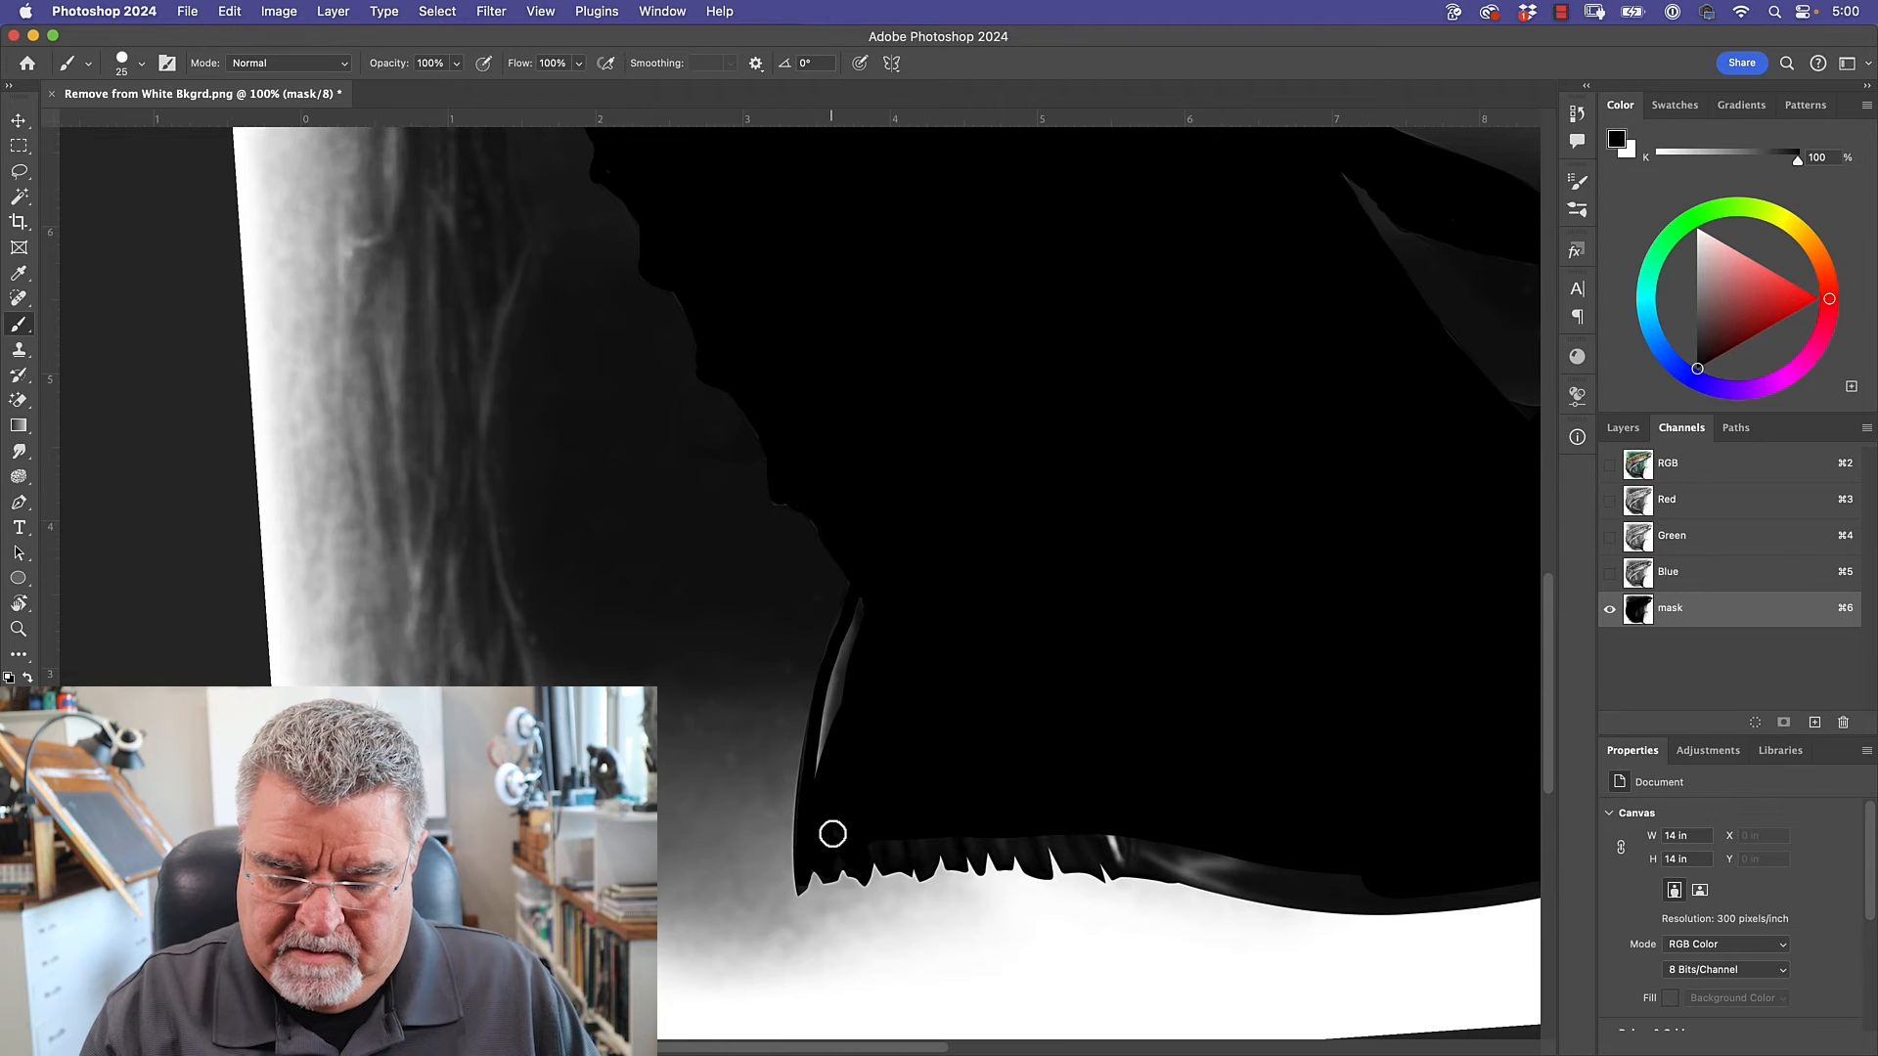
mouse_move(840, 696)
left_mouse_down()
mouse_move(830, 684)
mouse_move(817, 768)
left_mouse_up()
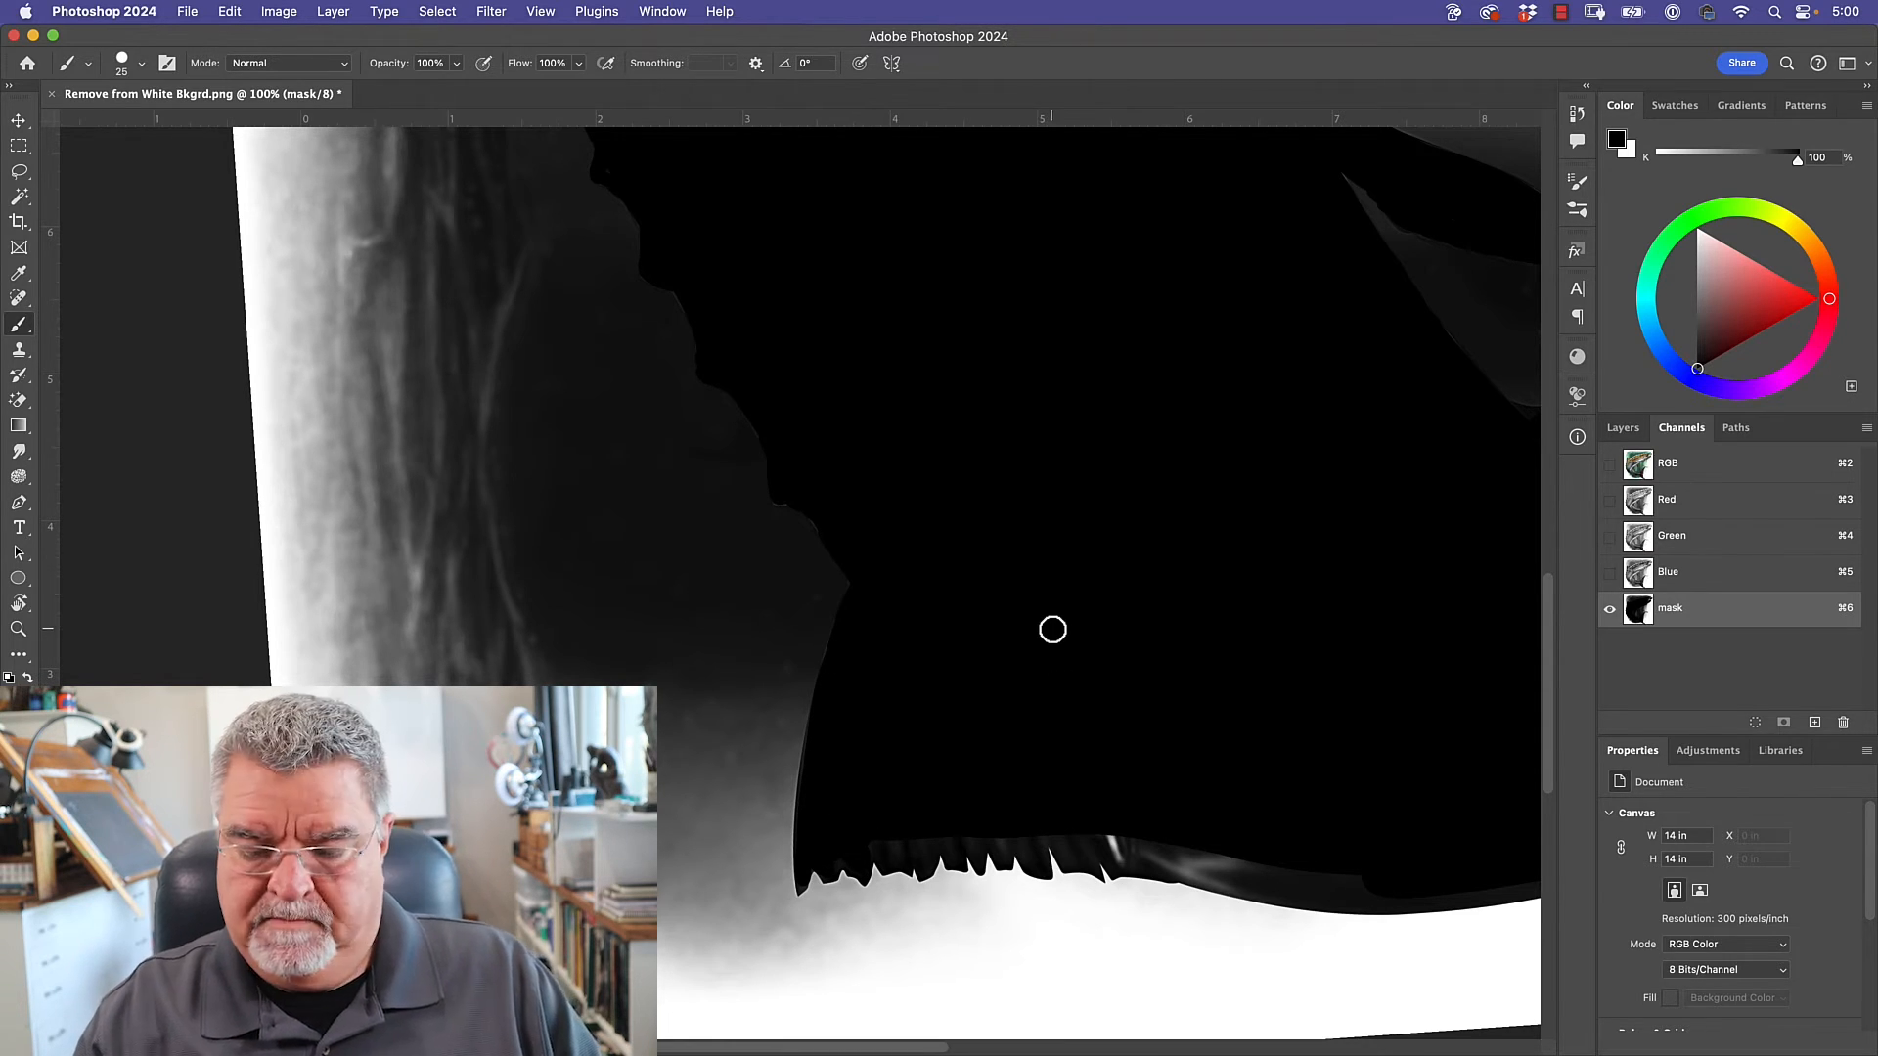
scroll(1052, 629, "up", 2)
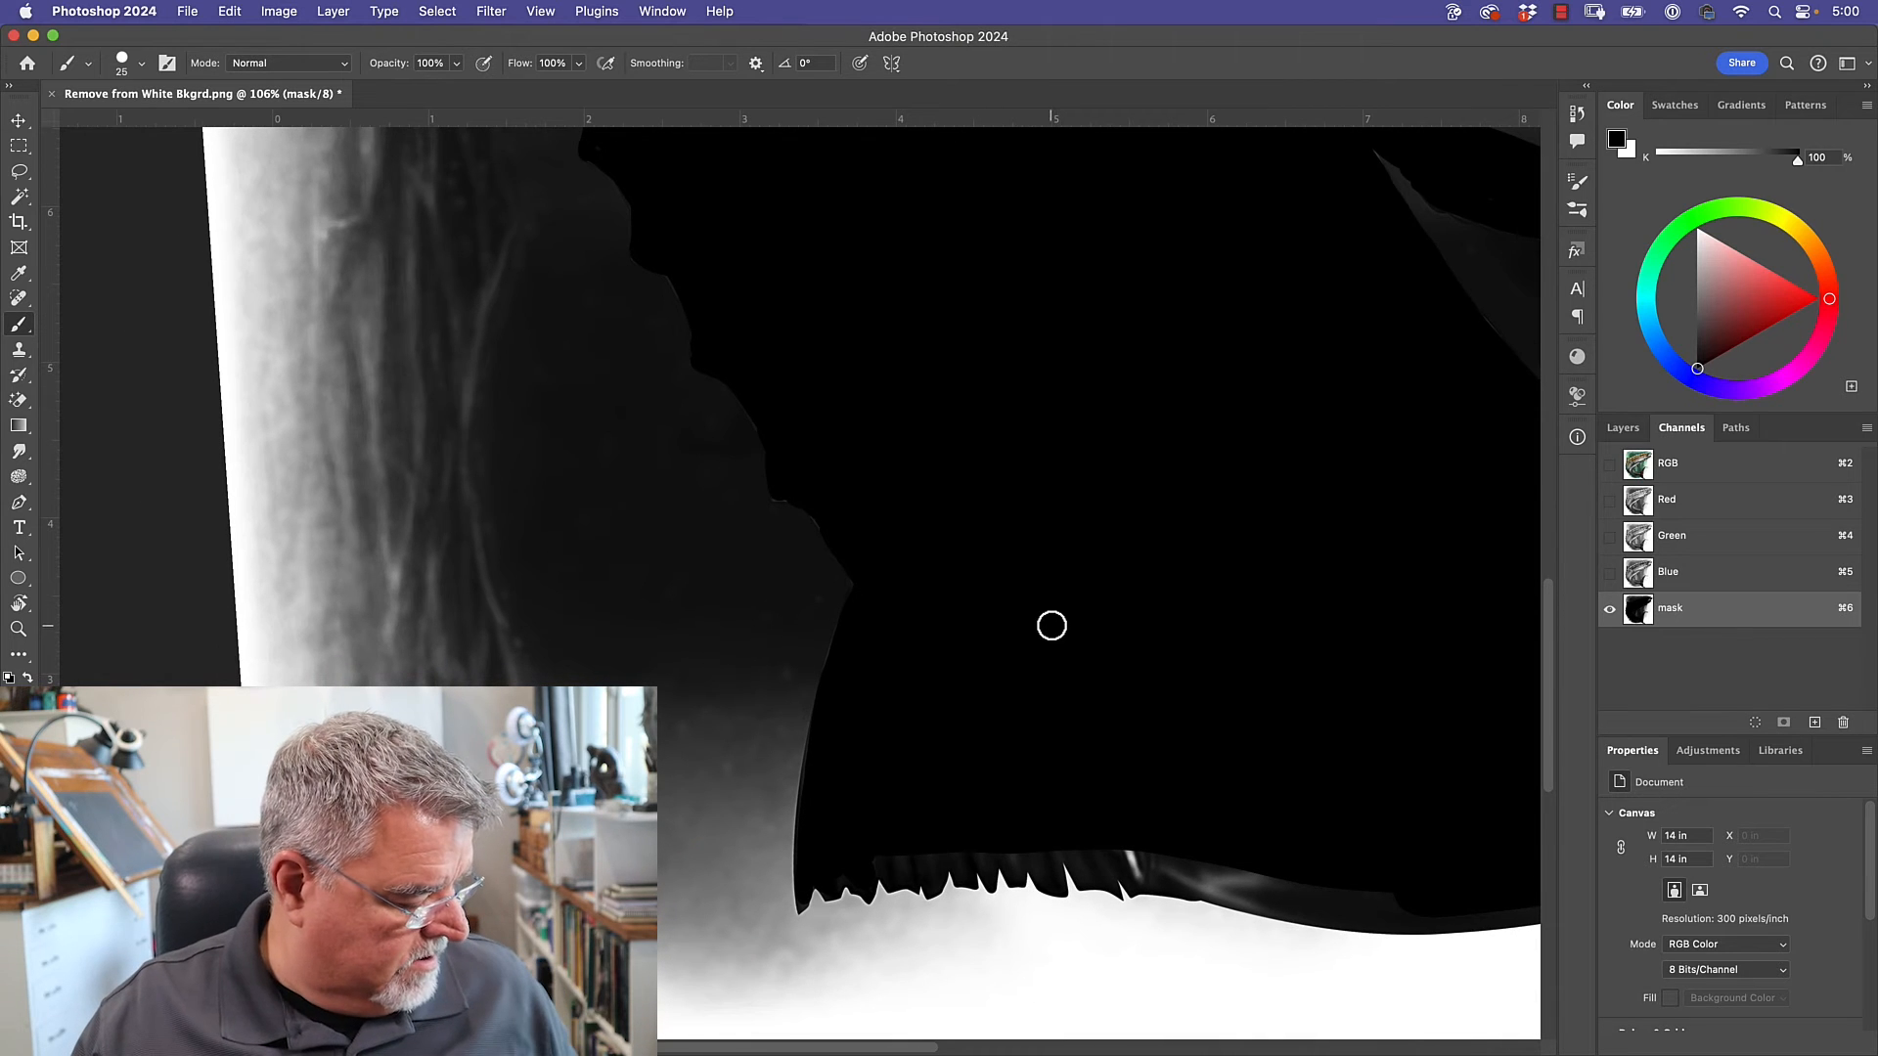
key("r")
mouse_move(884, 636)
left_mouse_down()
mouse_move(838, 327)
mouse_move(1072, 399)
left_mouse_up()
key("space")
mouse_move(930, 743)
left_mouse_down()
mouse_move(1141, 411)
mouse_move(1119, 418)
left_mouse_up()
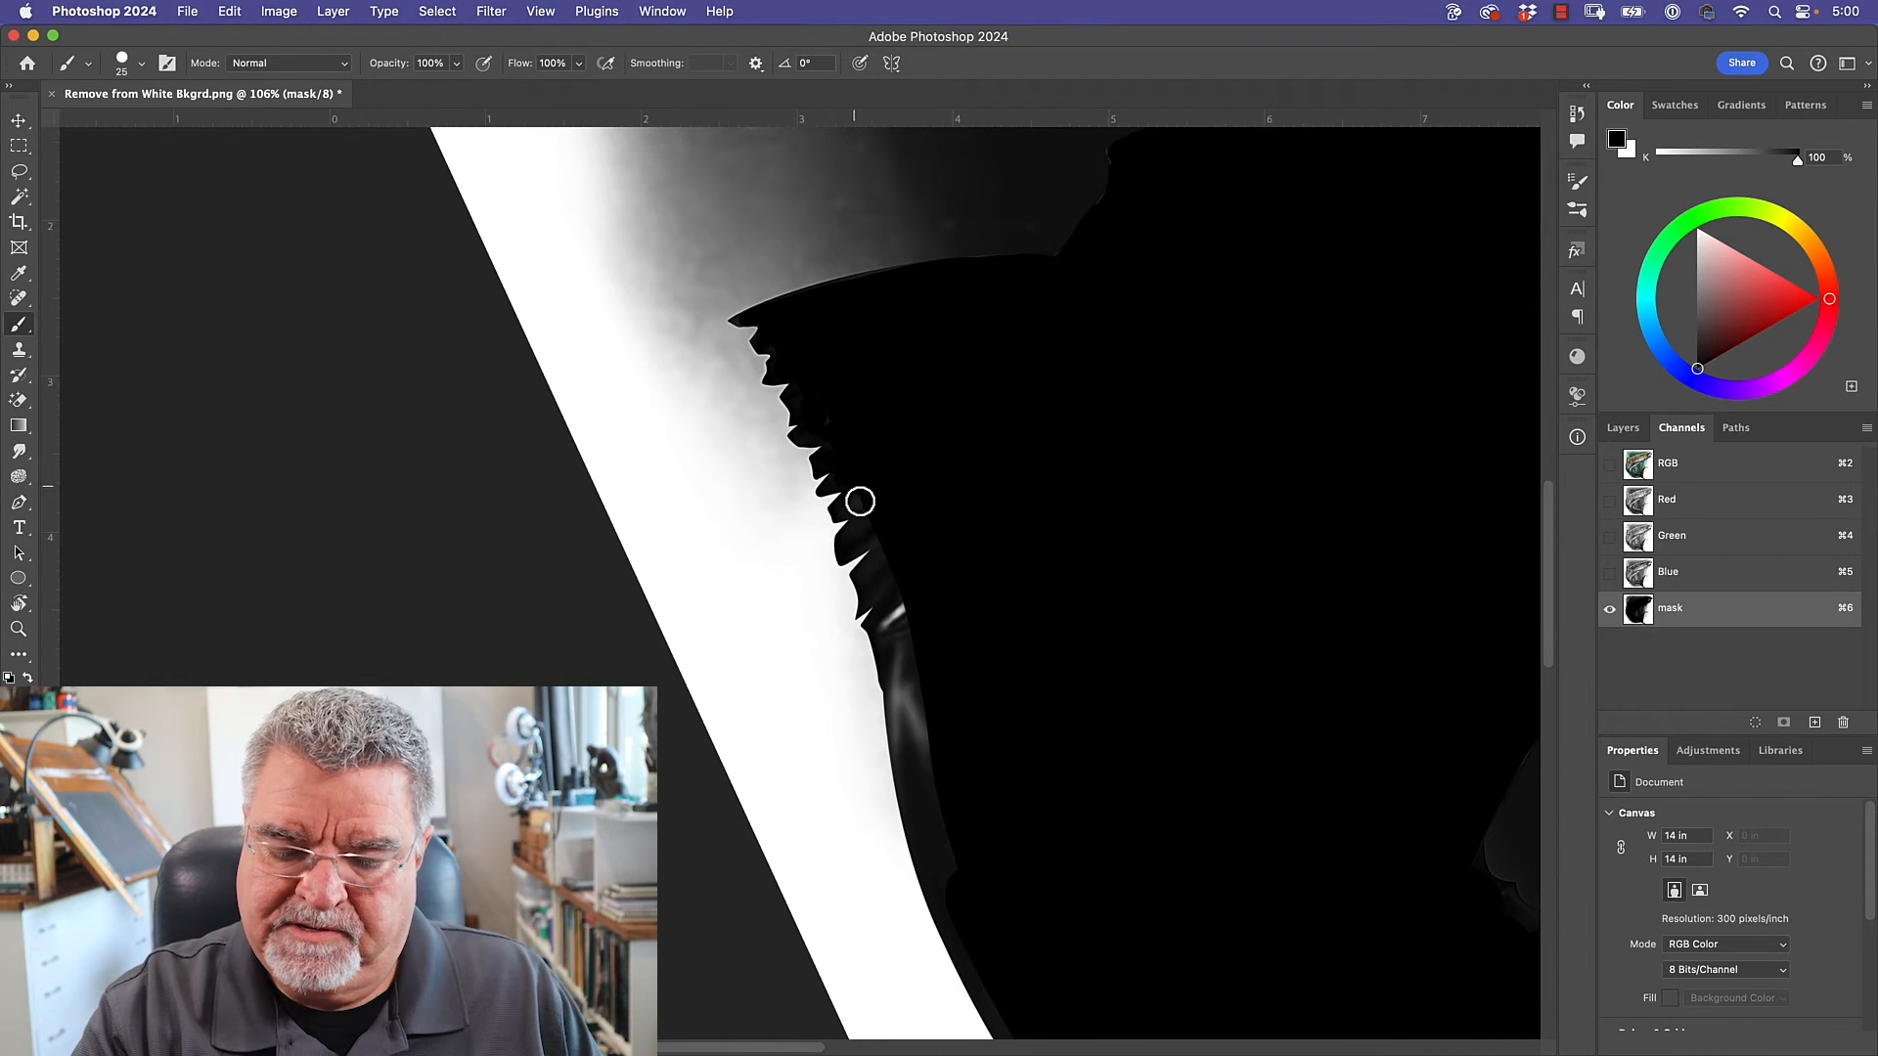
mouse_move(871, 590)
left_mouse_down()
mouse_move(919, 723)
mouse_move(890, 662)
mouse_move(894, 695)
mouse_move(915, 659)
mouse_move(916, 748)
mouse_move(895, 720)
mouse_move(953, 908)
mouse_move(965, 886)
mouse_move(906, 719)
mouse_move(916, 831)
mouse_move(973, 995)
left_mouse_up()
Paint black along the outer edge of the curved body below the fin, reset the canvas rotation, and fit the image on screen.
left_click_drag(975, 654, 840, 230)
left_click_drag(799, 426, 925, 604)
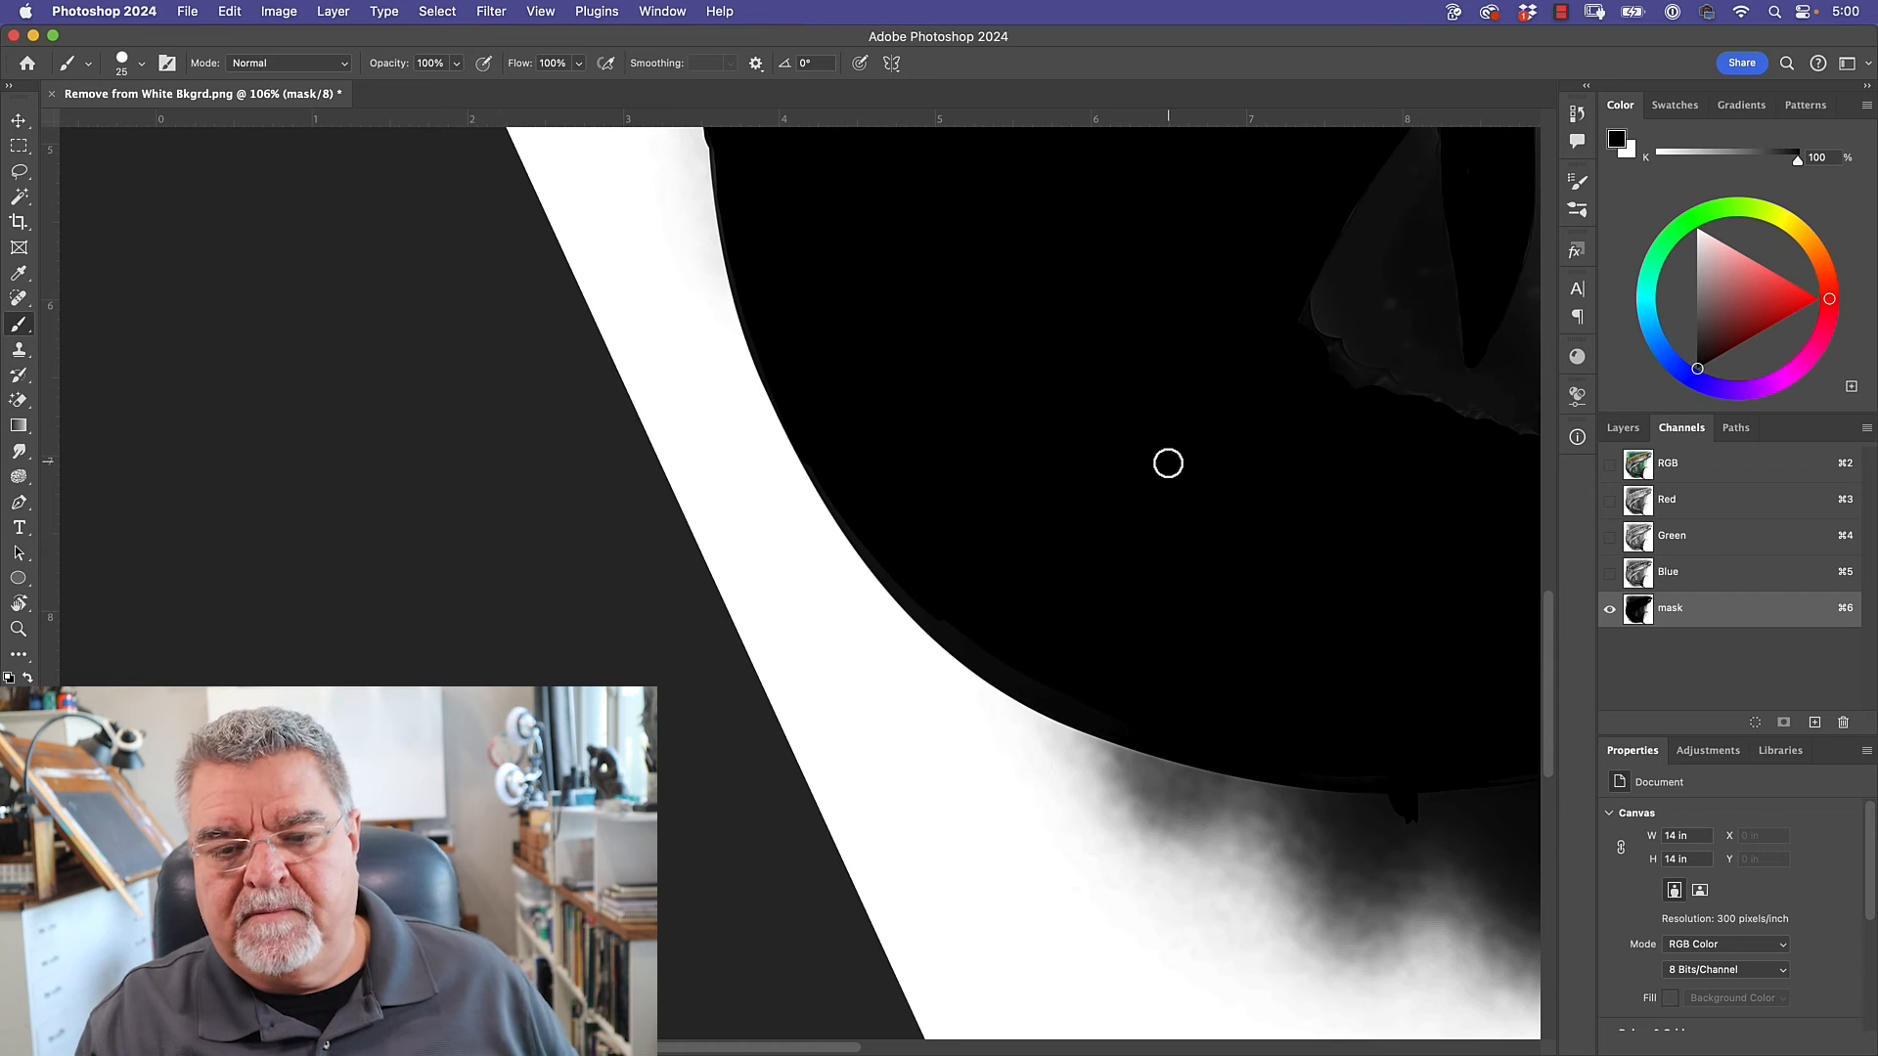
key("Escape")
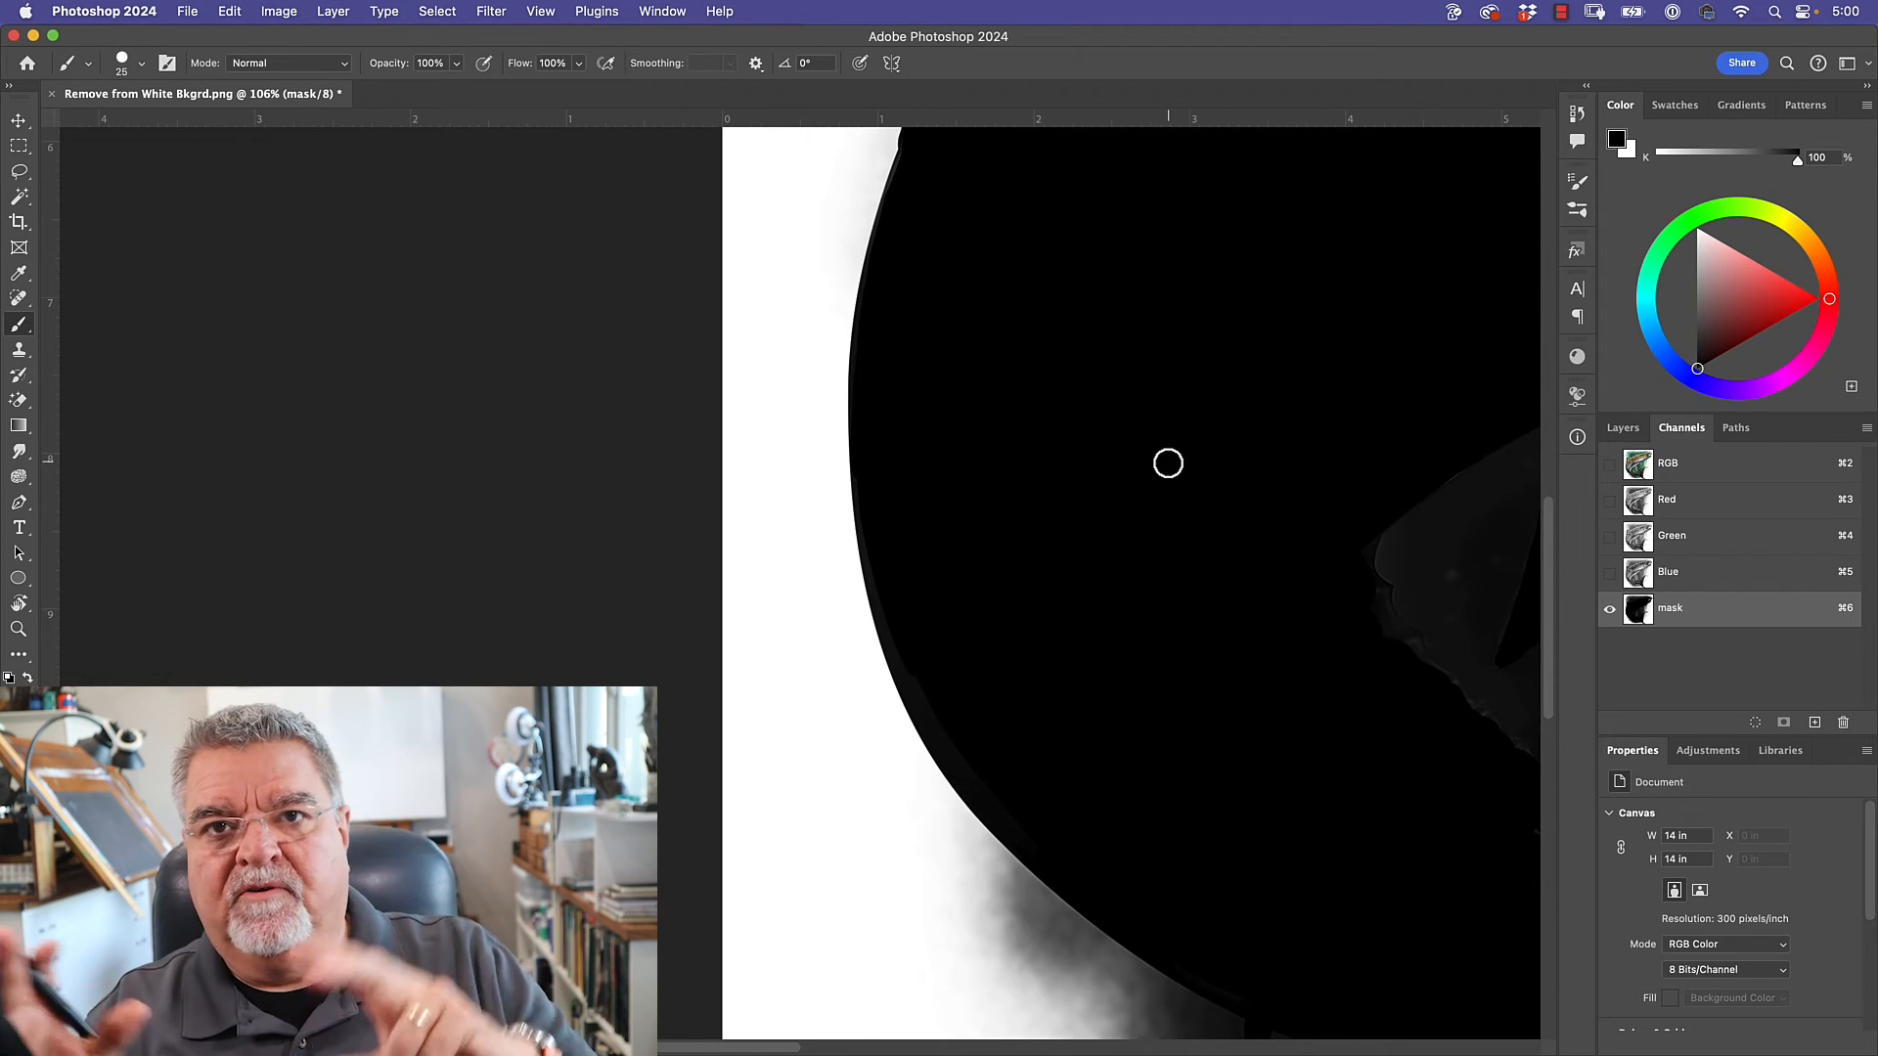
key("super+0")
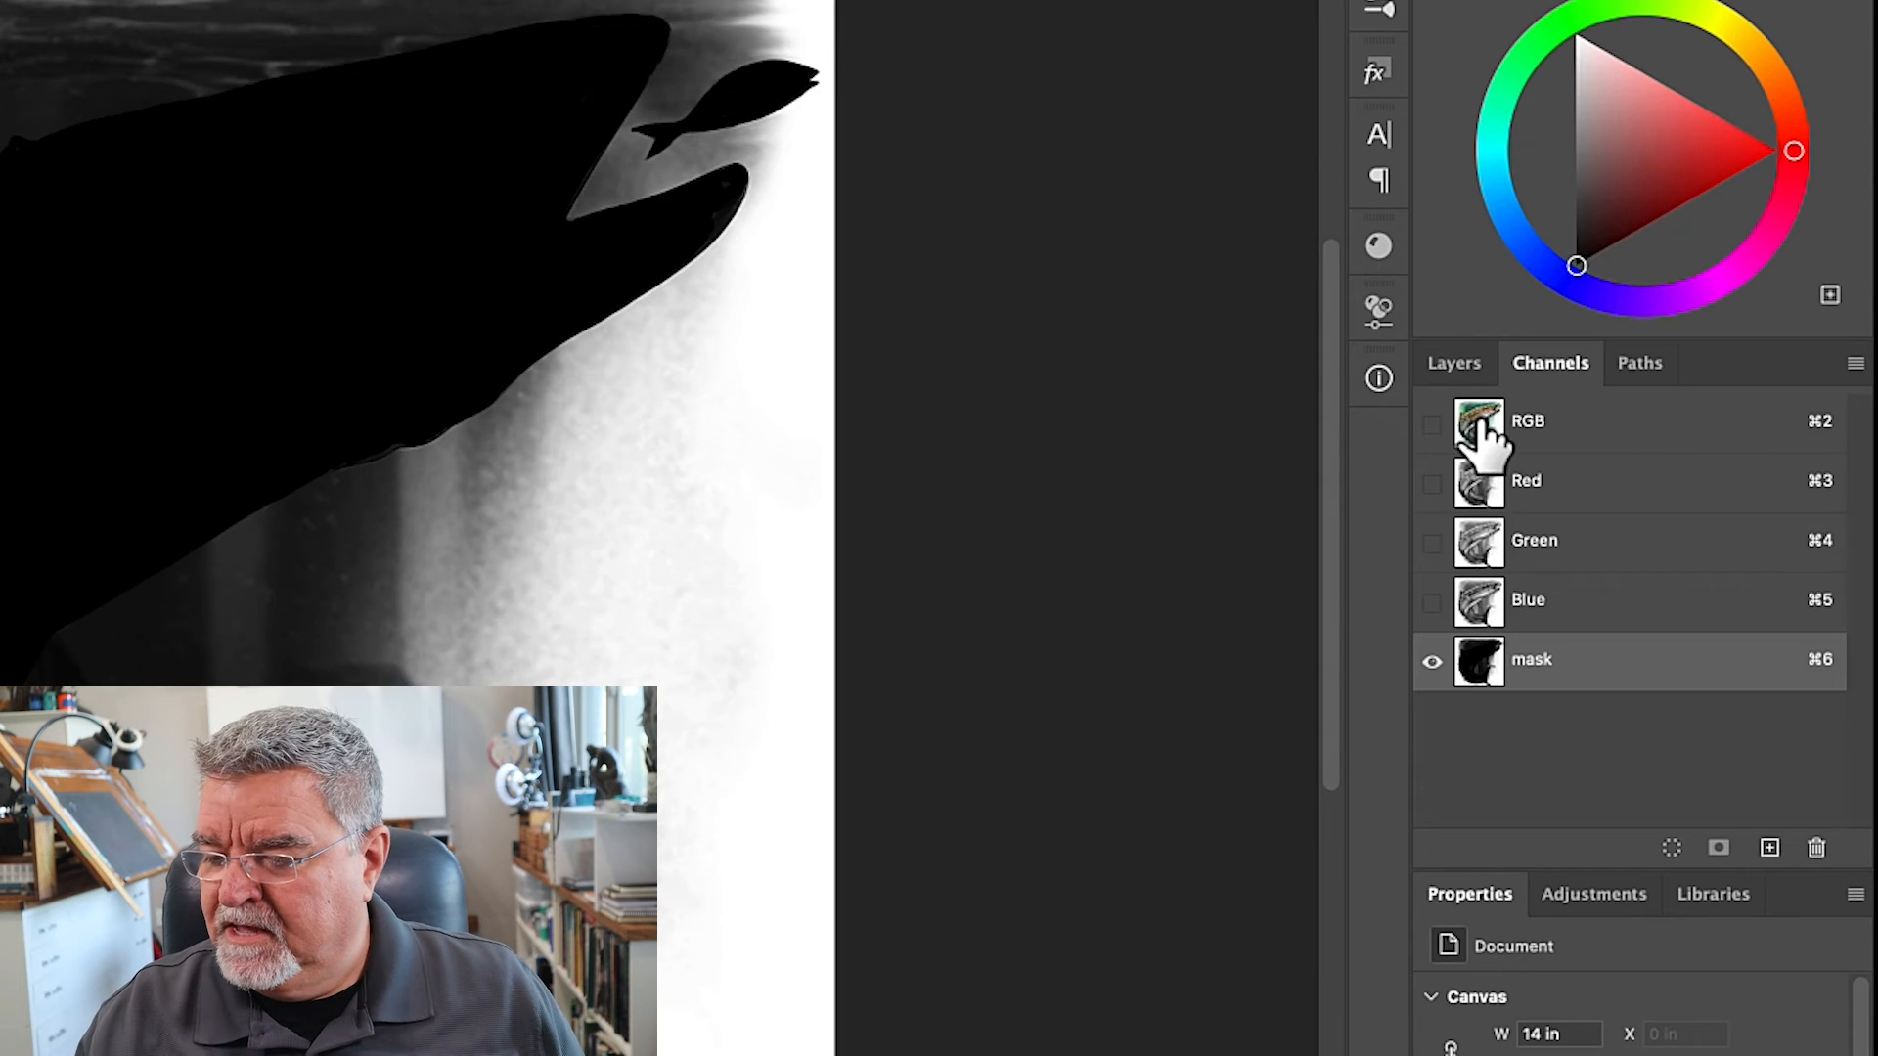
Switch to the RGB composite channel and load the mask channel, inverted, as a new selection.
left_click(1643, 465)
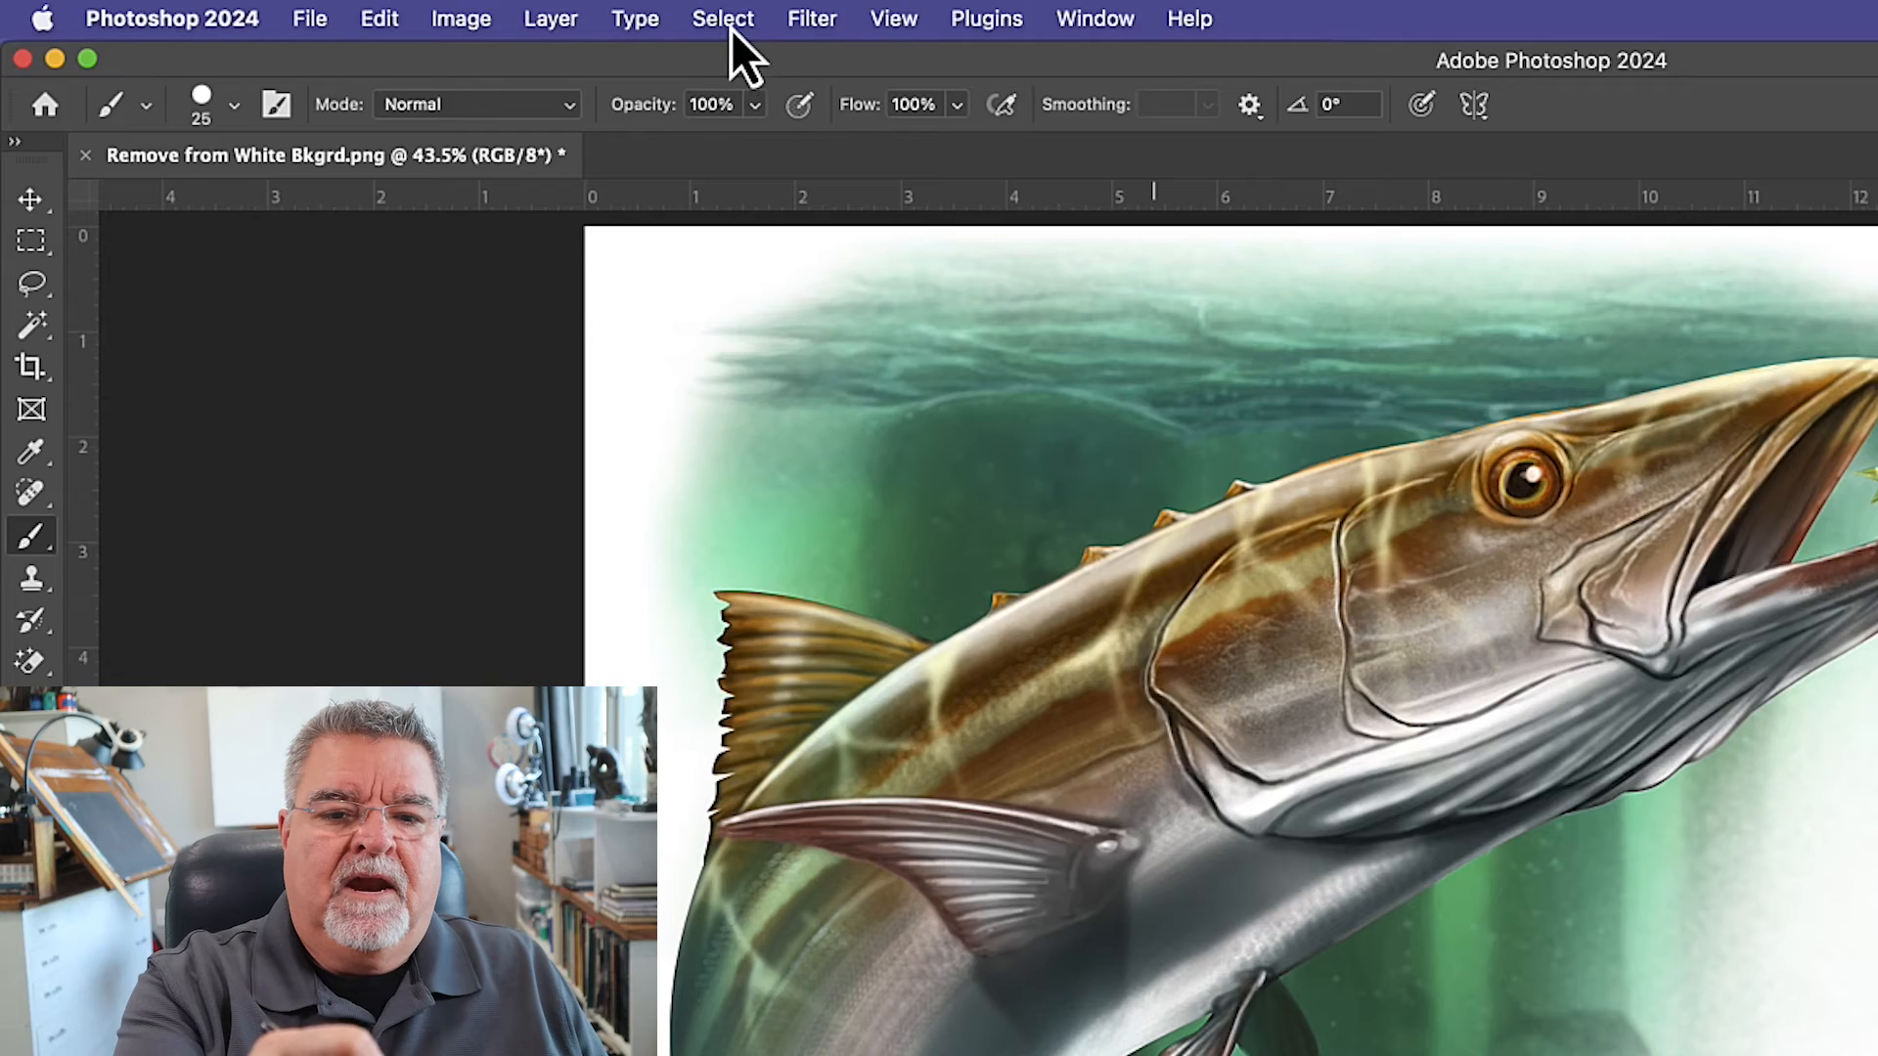
left_click(723, 18)
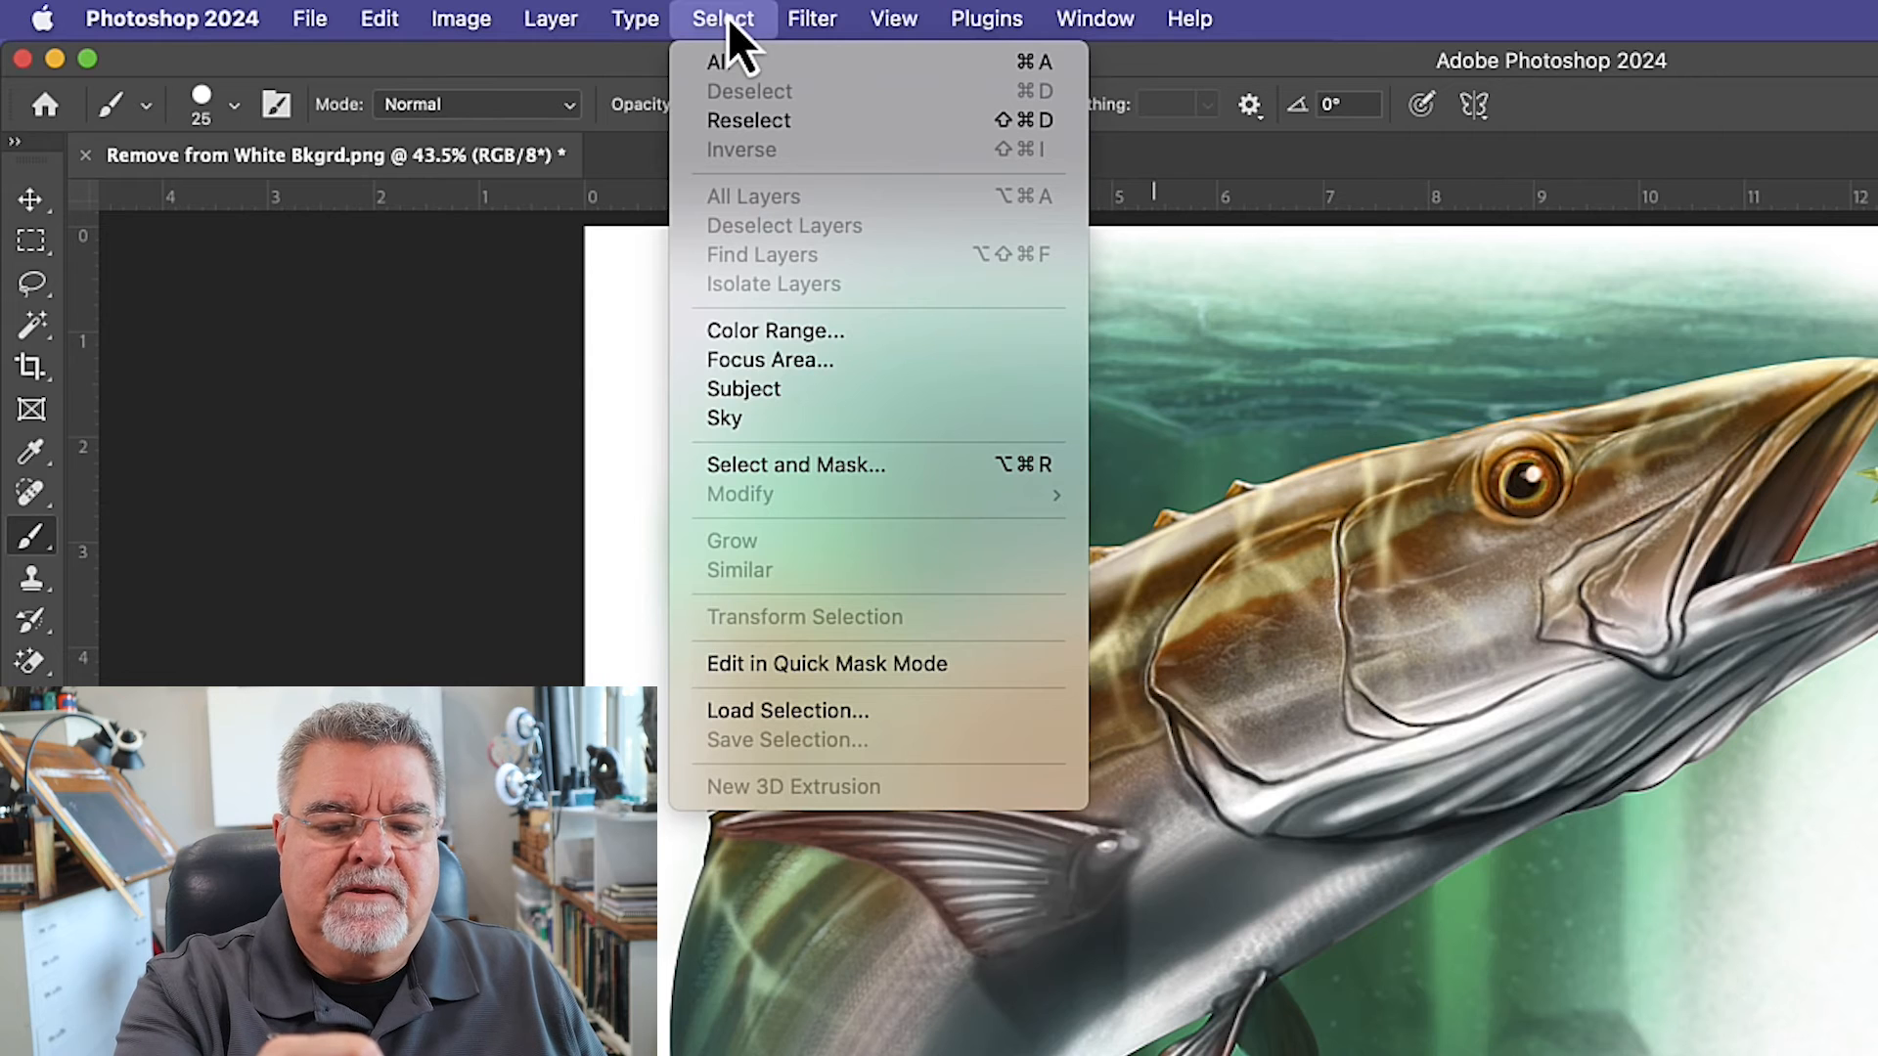
left_click(788, 710)
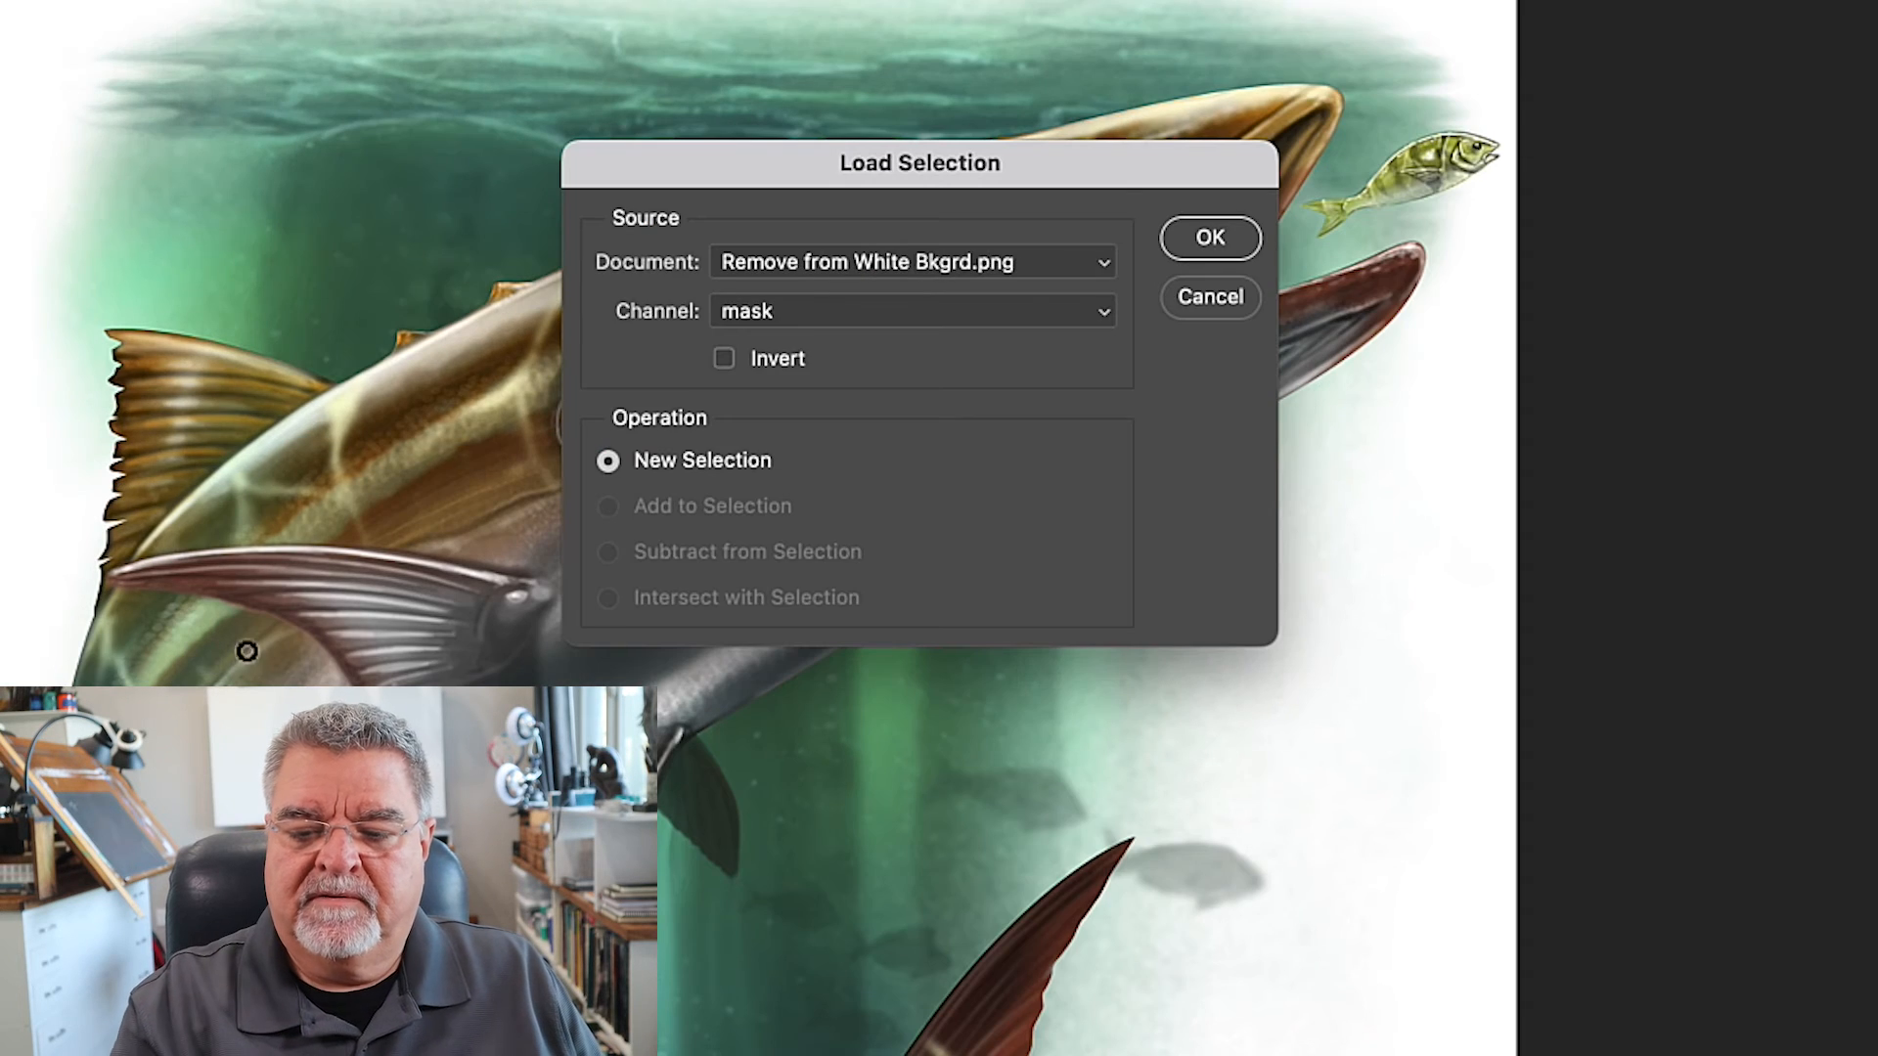
left_click(1210, 244)
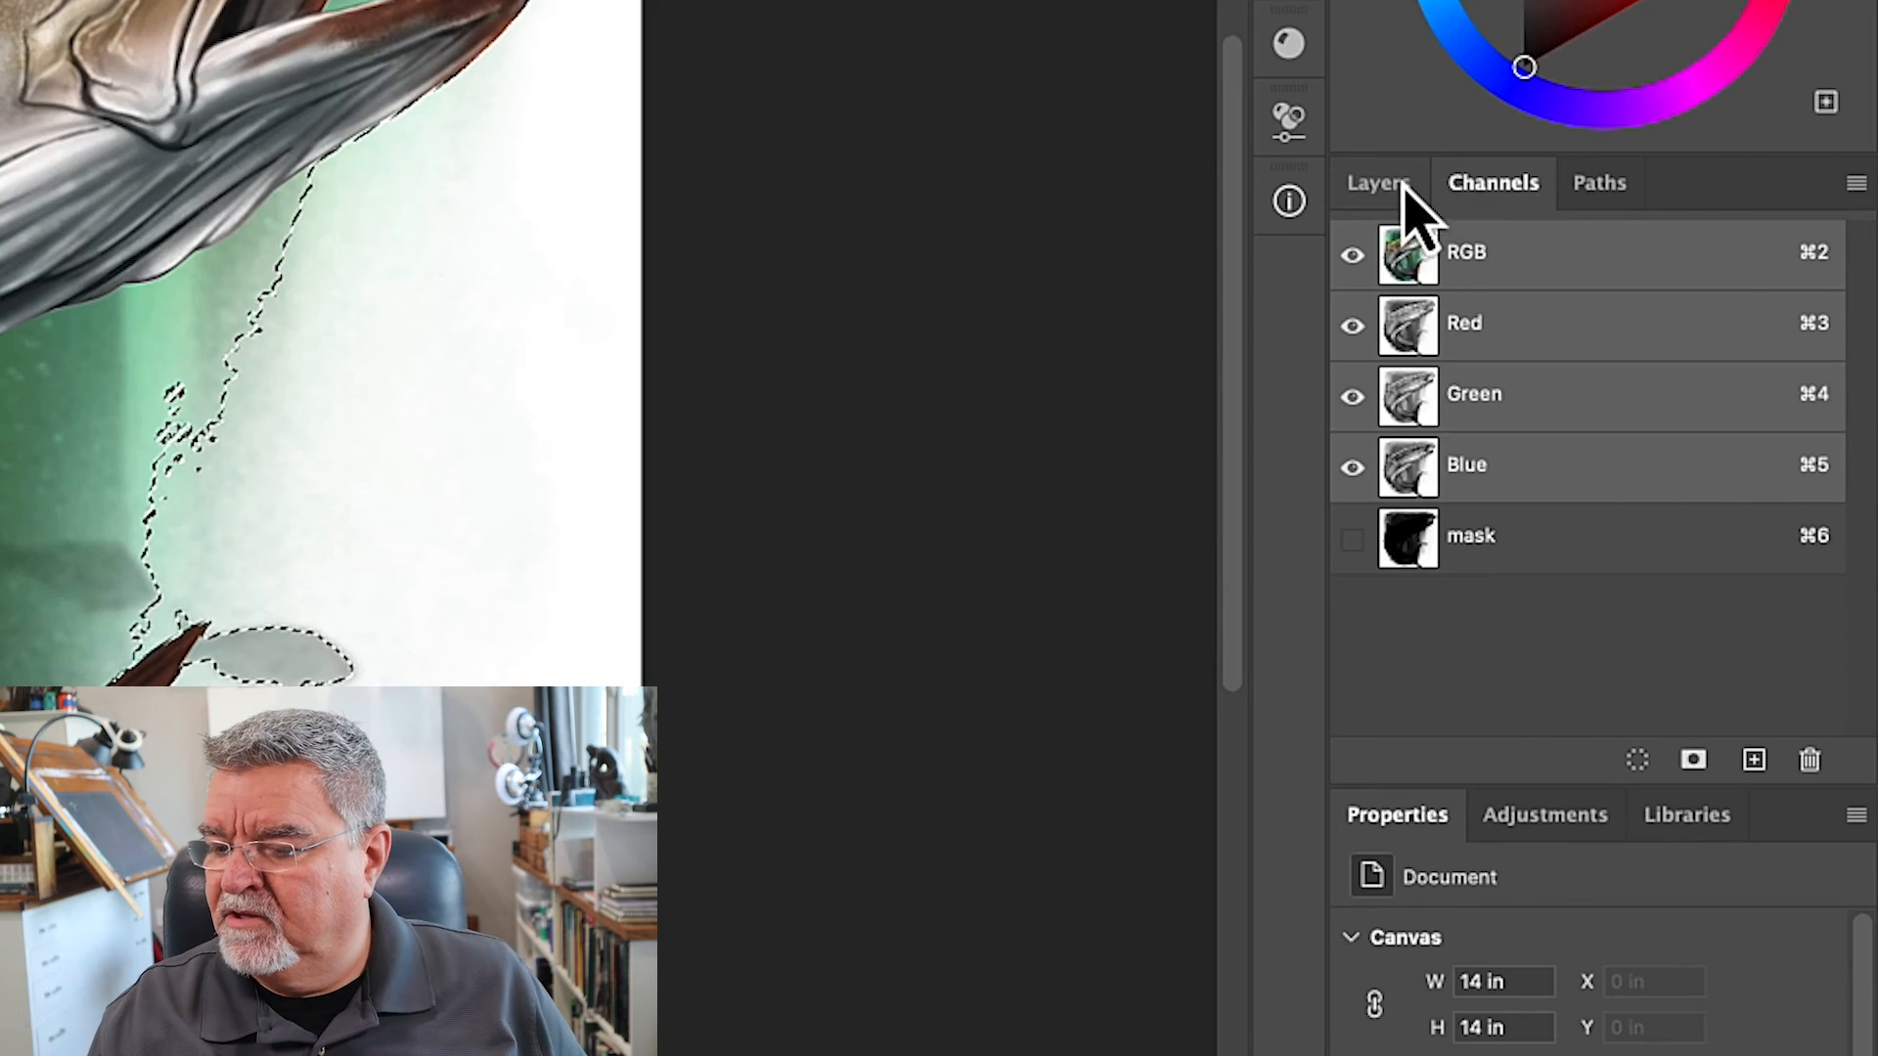
Copy the selected artwork onto its own layer and hide the Background layer.
left_click(1631, 428)
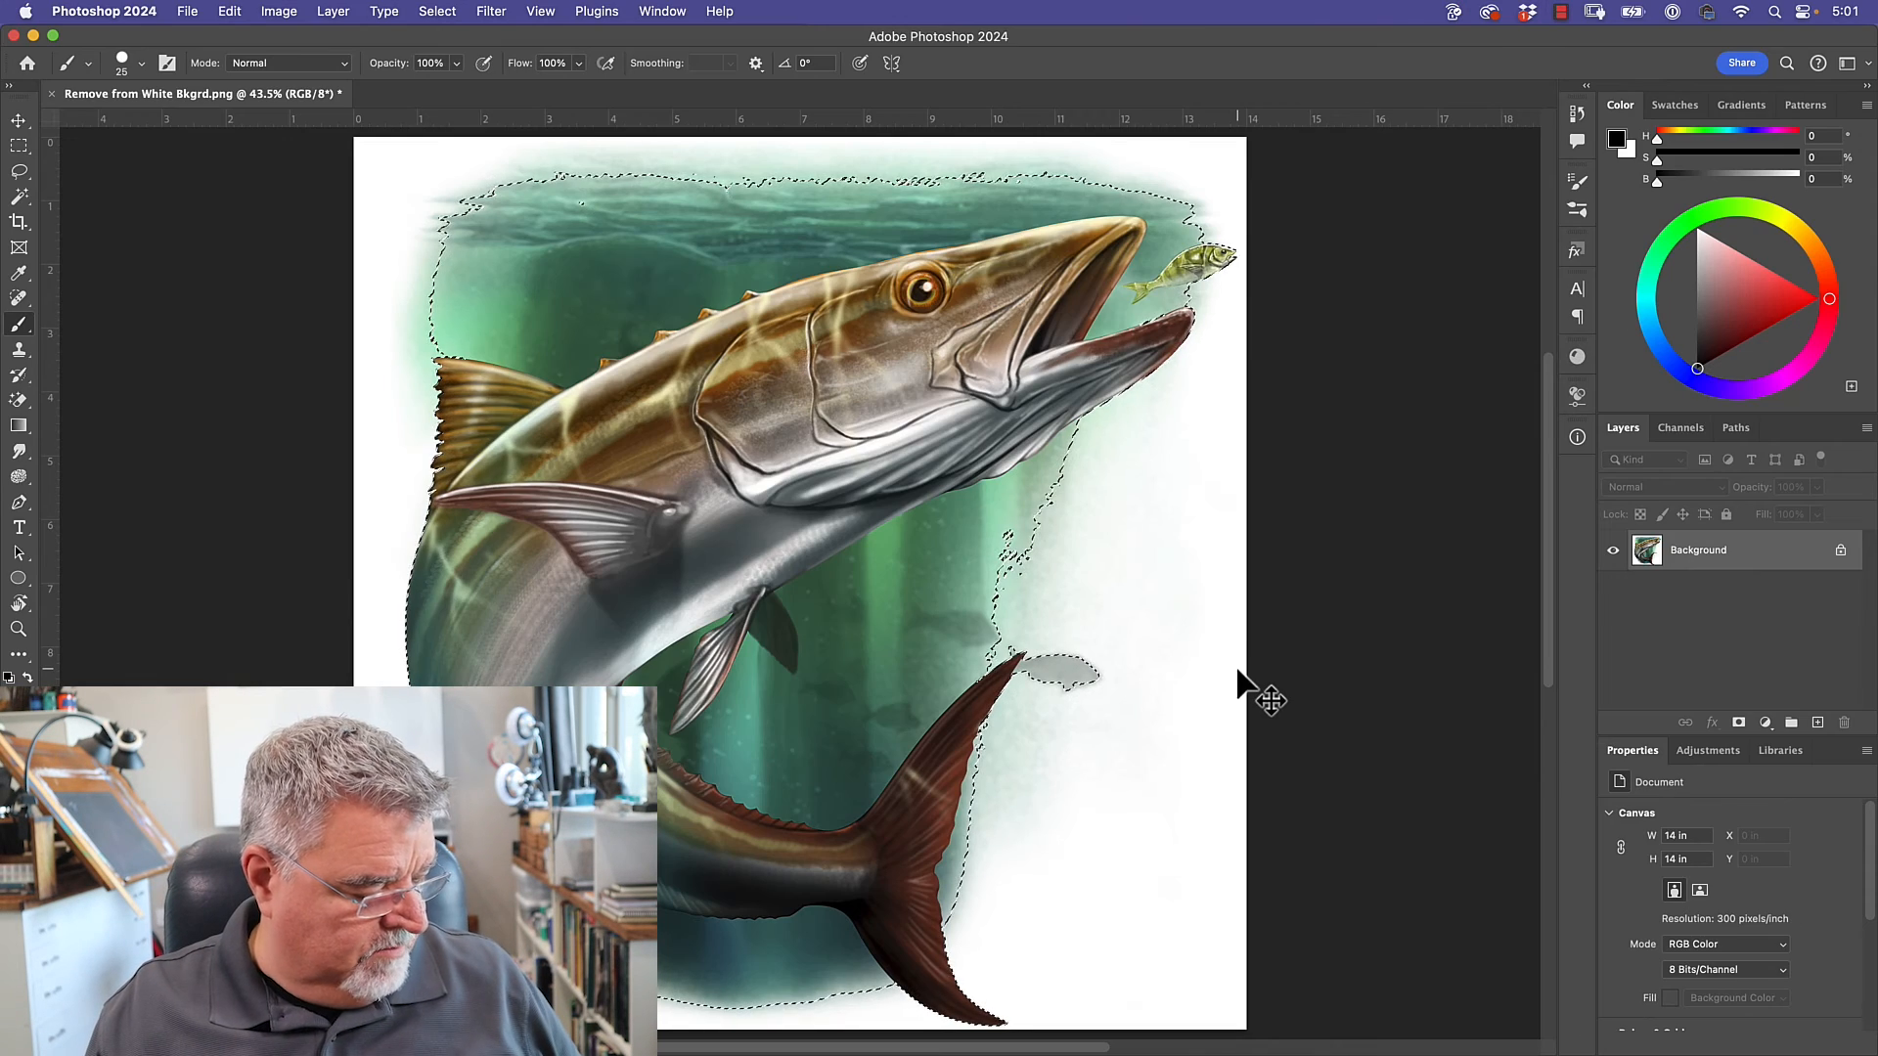
key("super+j")
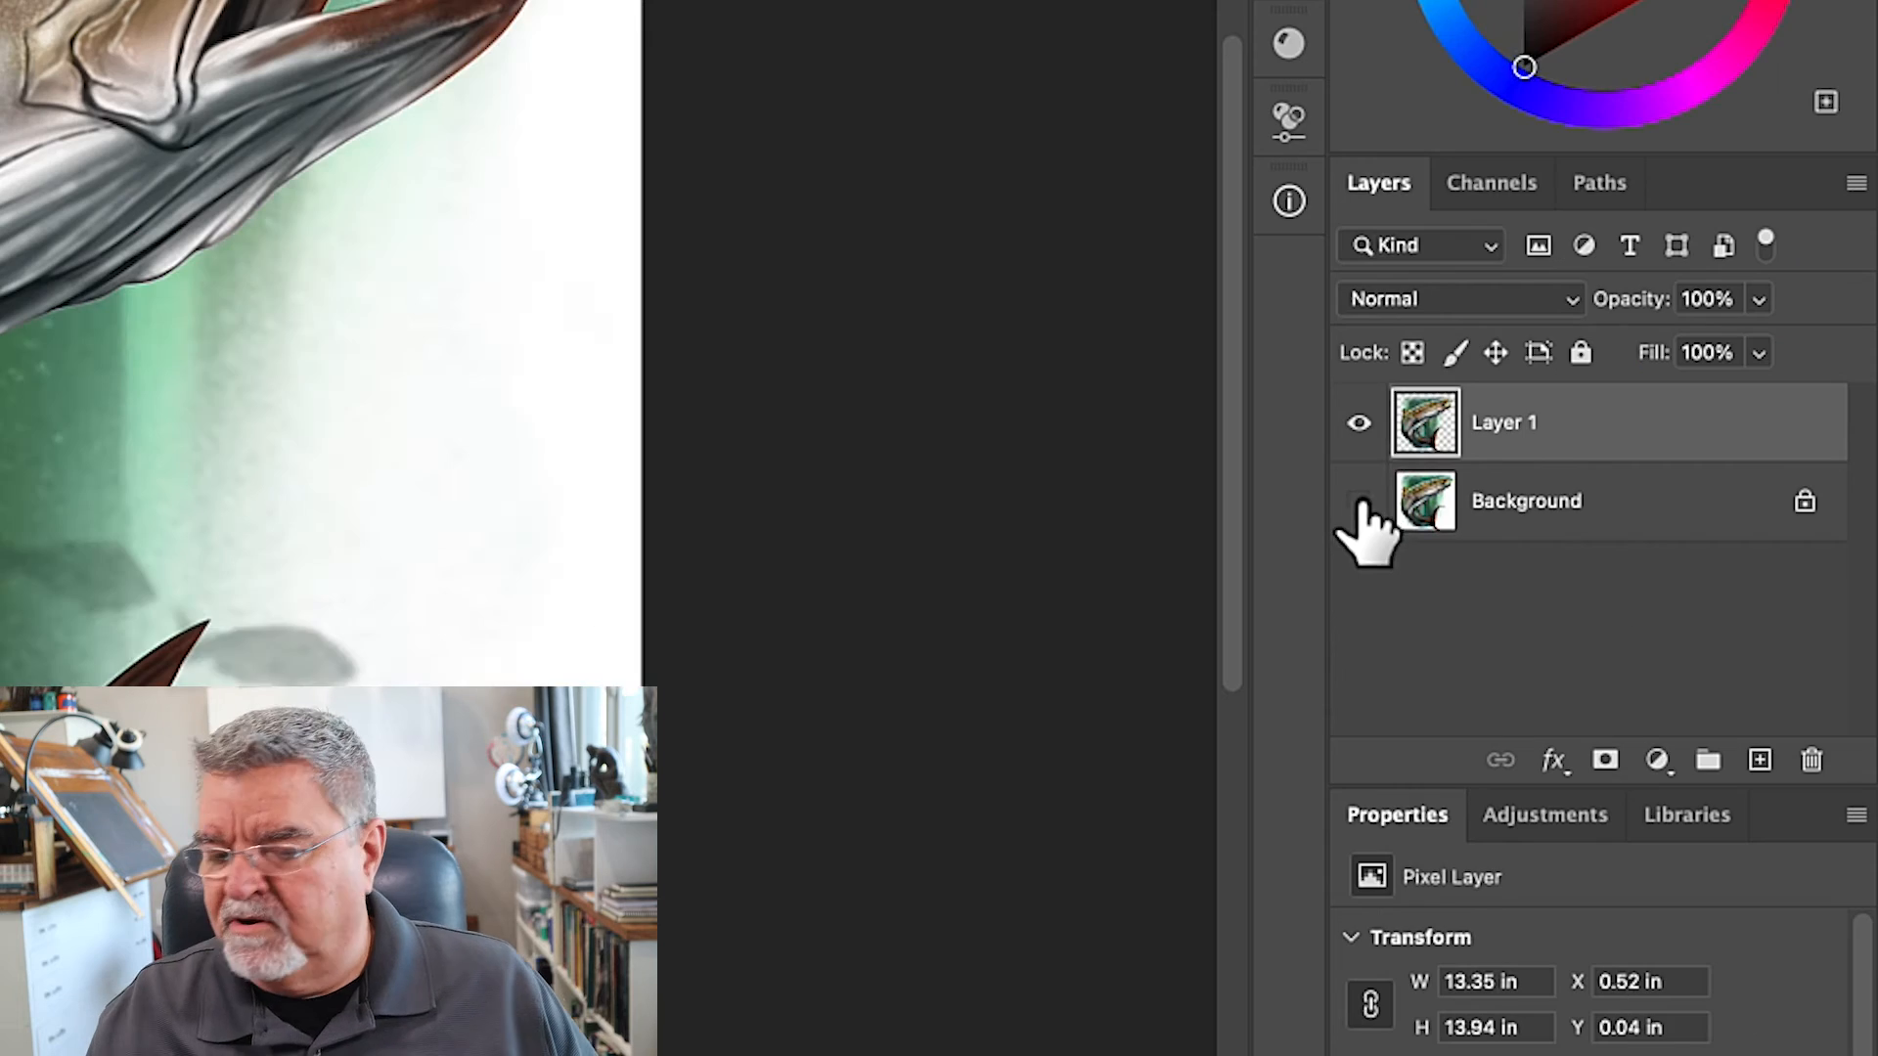
left_click(1613, 591)
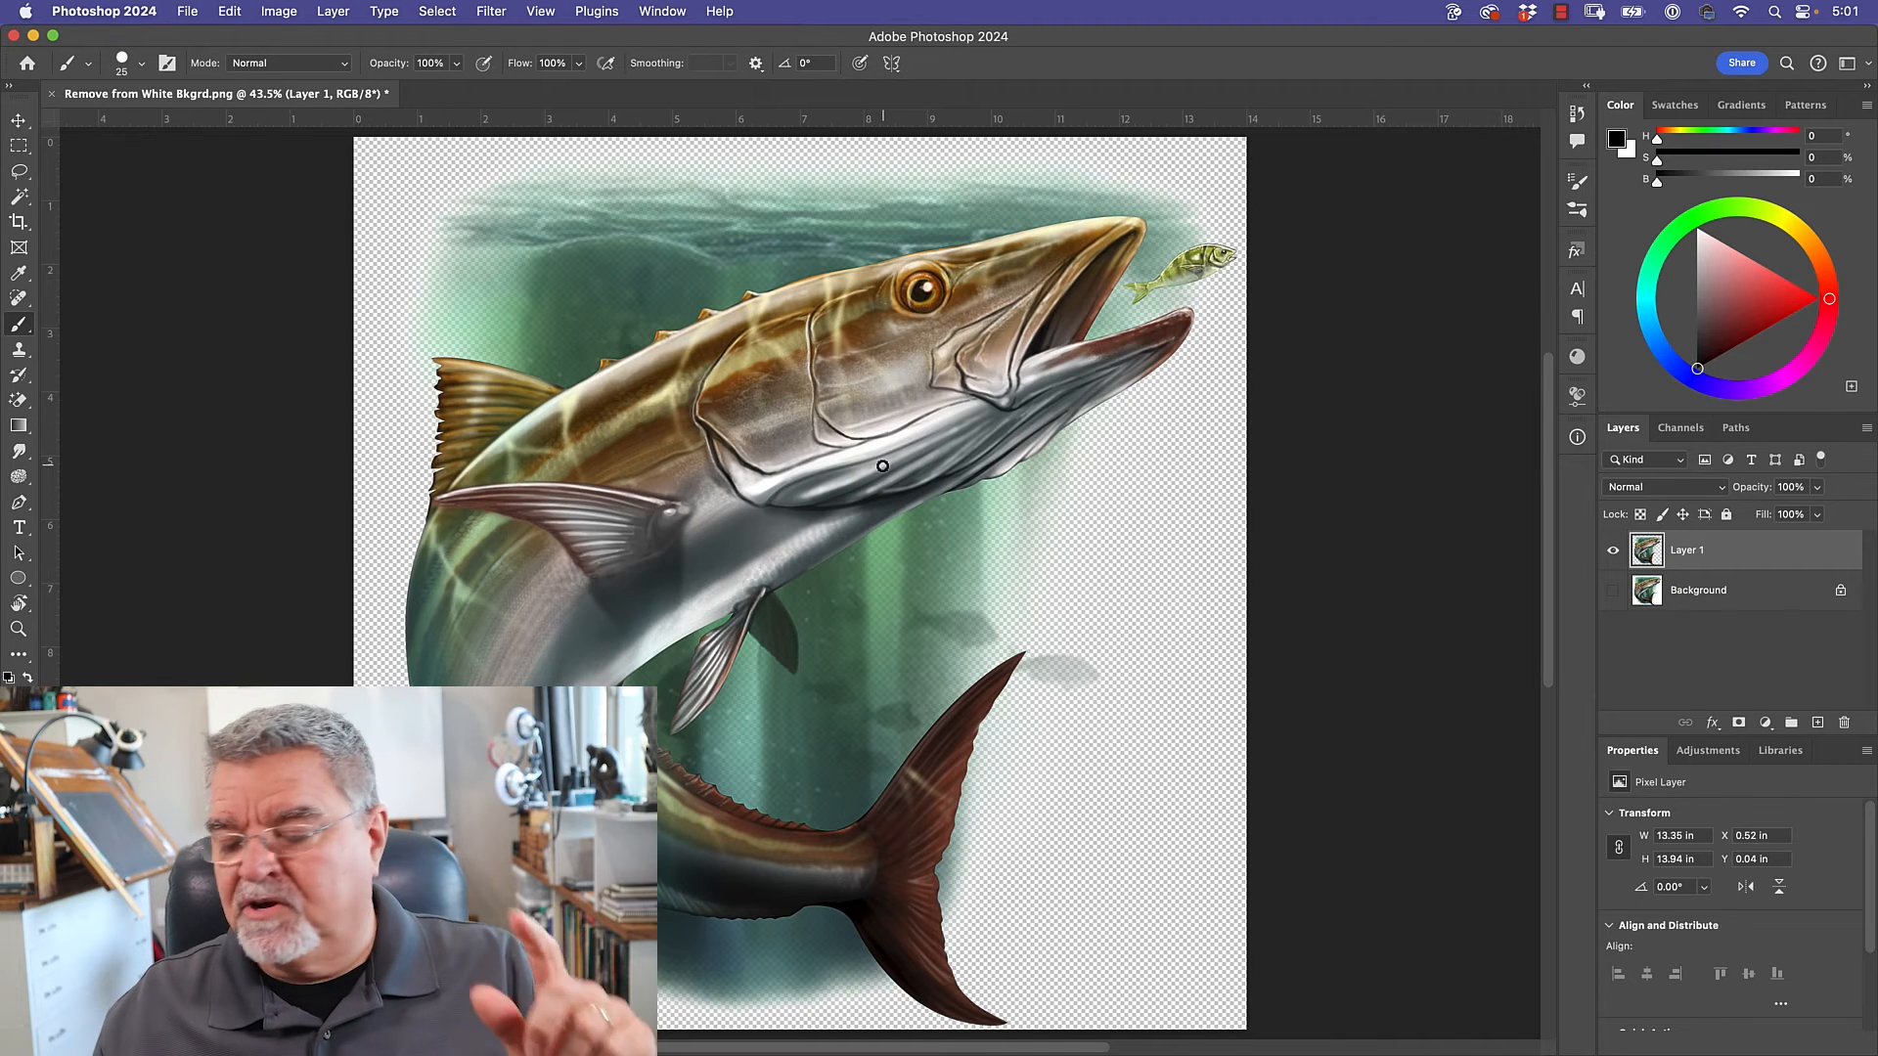
Add a new layer beneath Layer 1 and fill it with black.
left_click(1818, 722)
left_click_drag(1648, 555, 1646, 595)
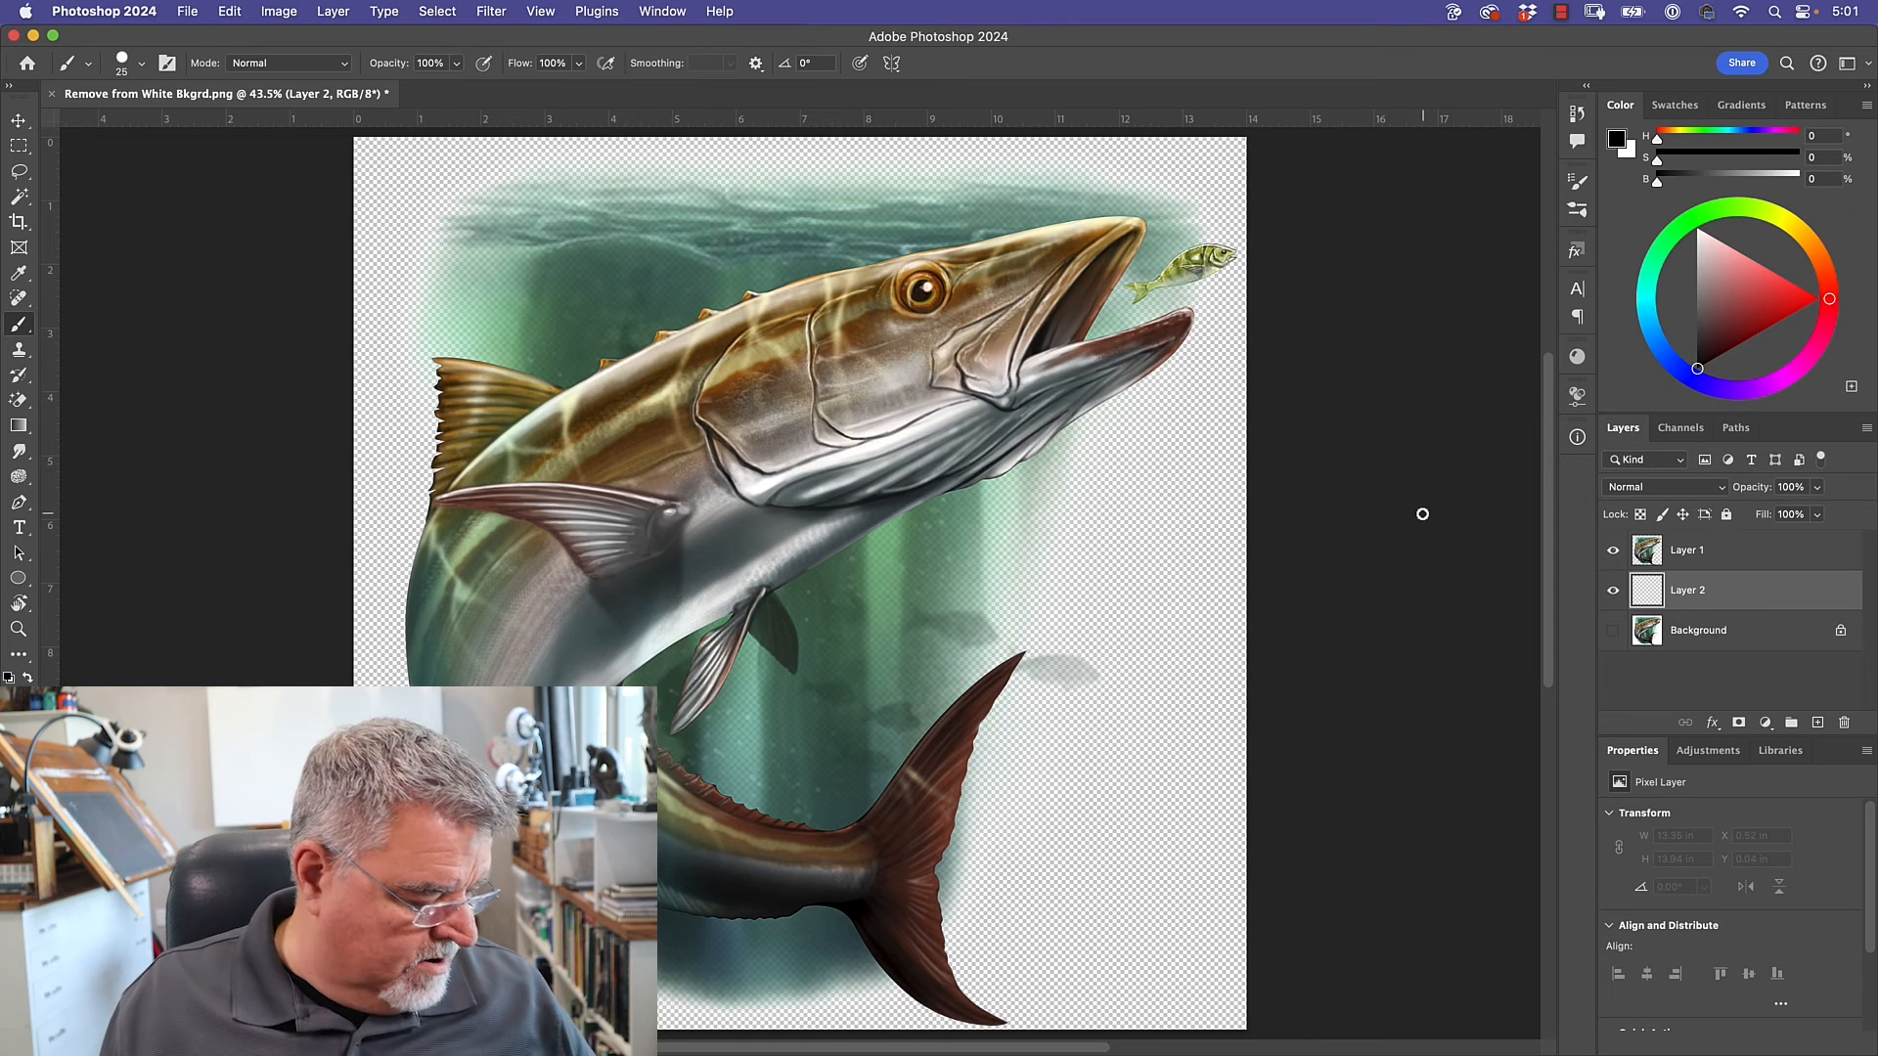
key("alt+BackSpace")
Apply Remove White Matte to Layer 1 and hide the black-filled Layer 2.
left_click(1652, 562)
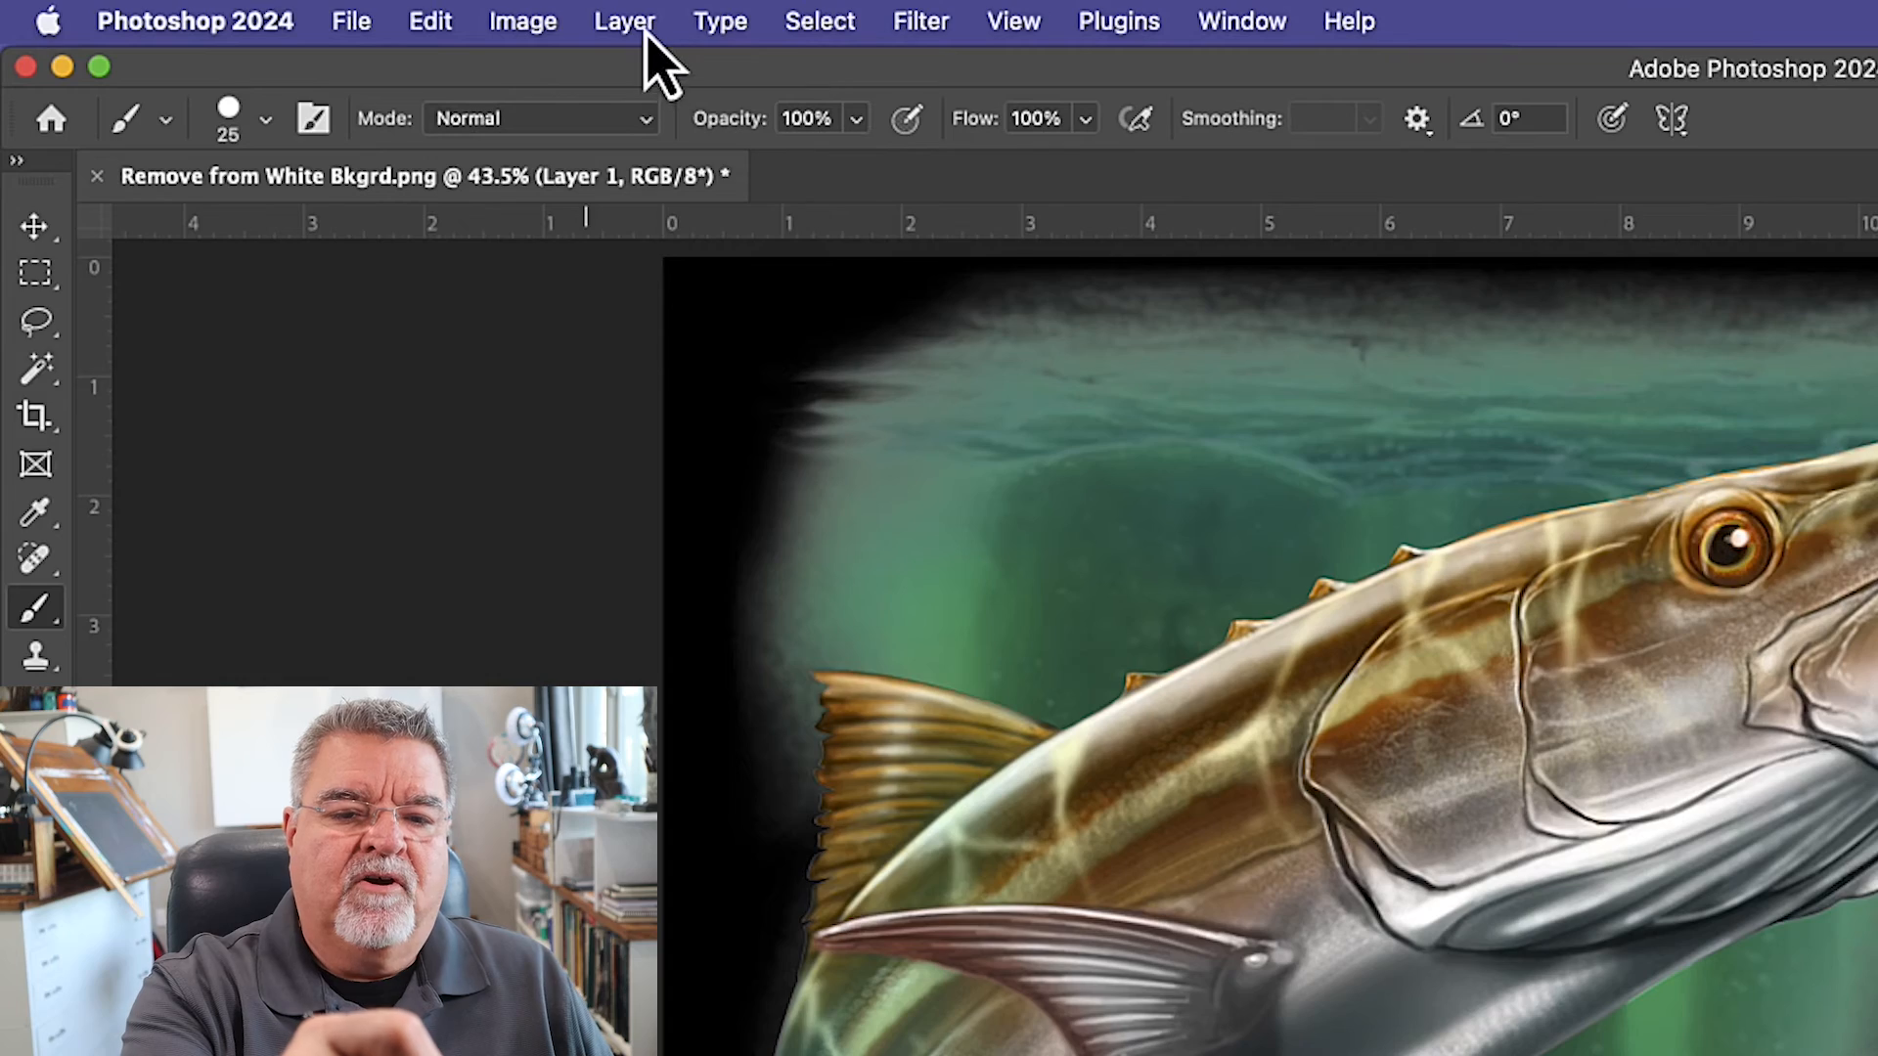
left_click(338, 10)
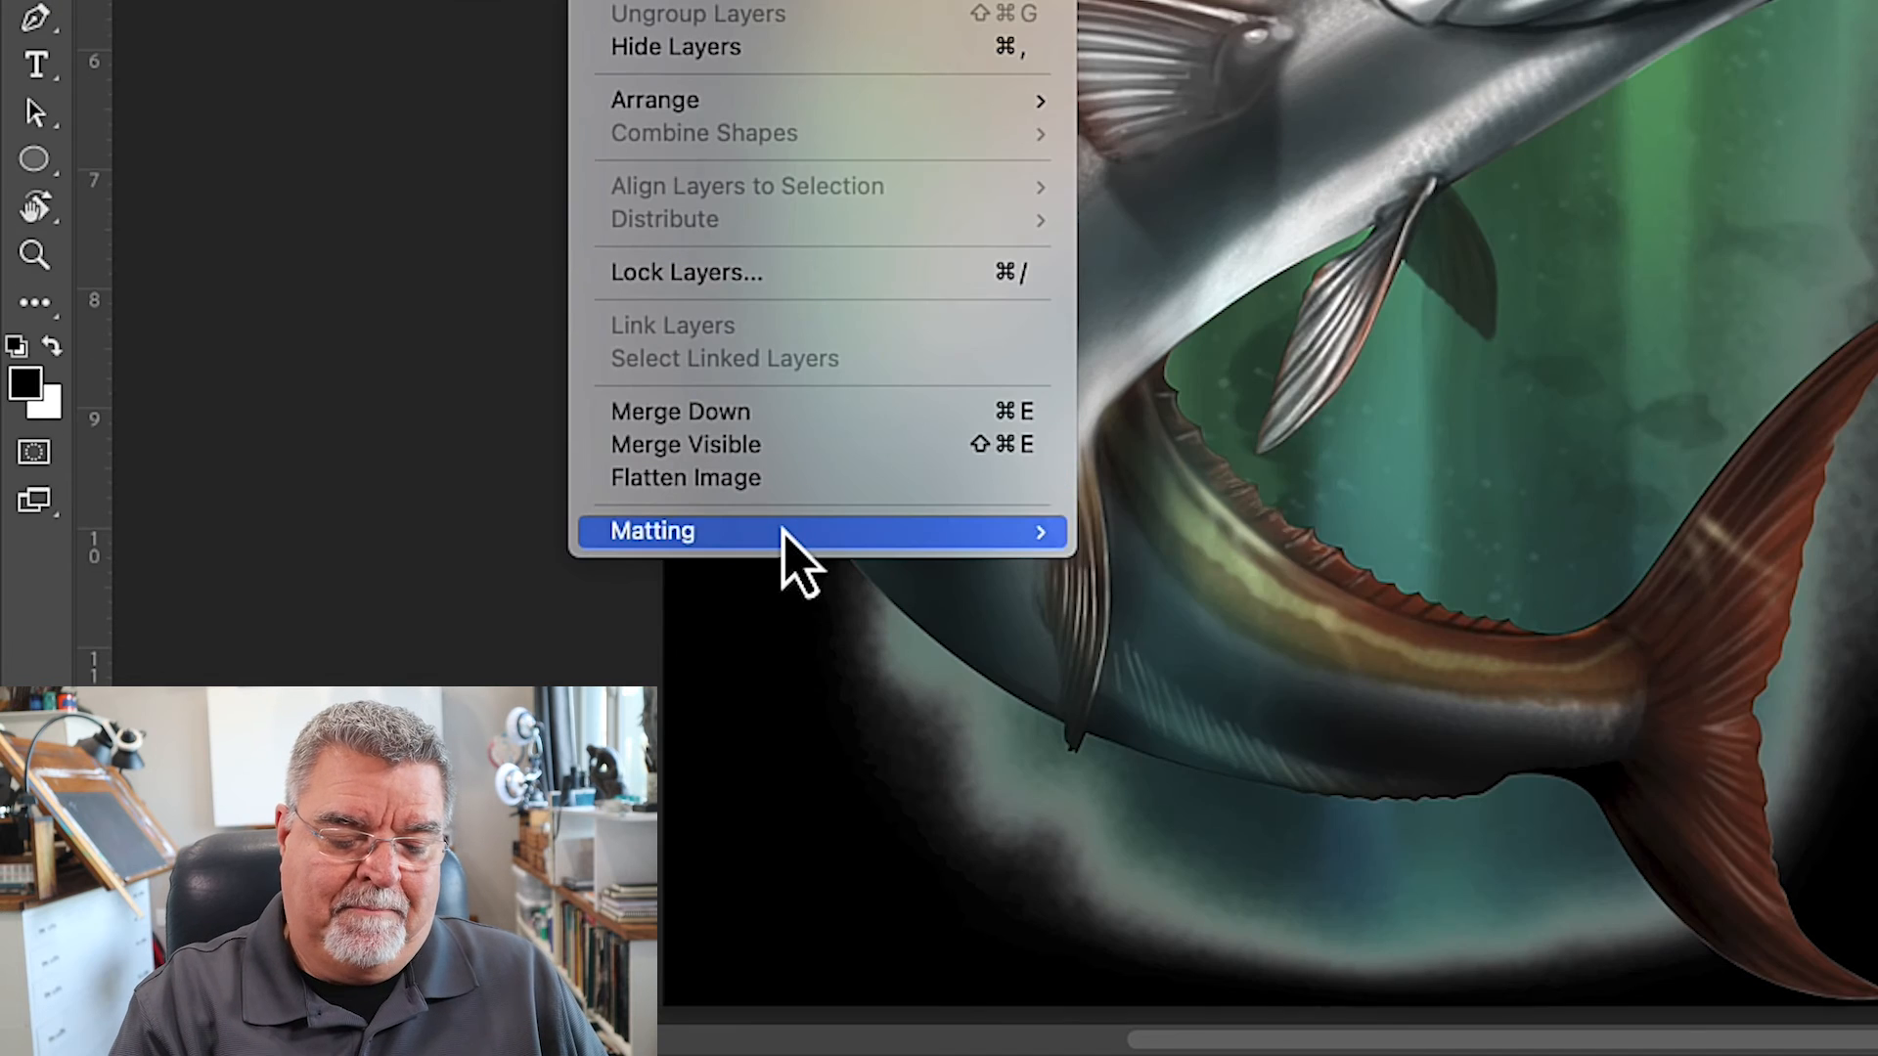
mouse_move(817, 533)
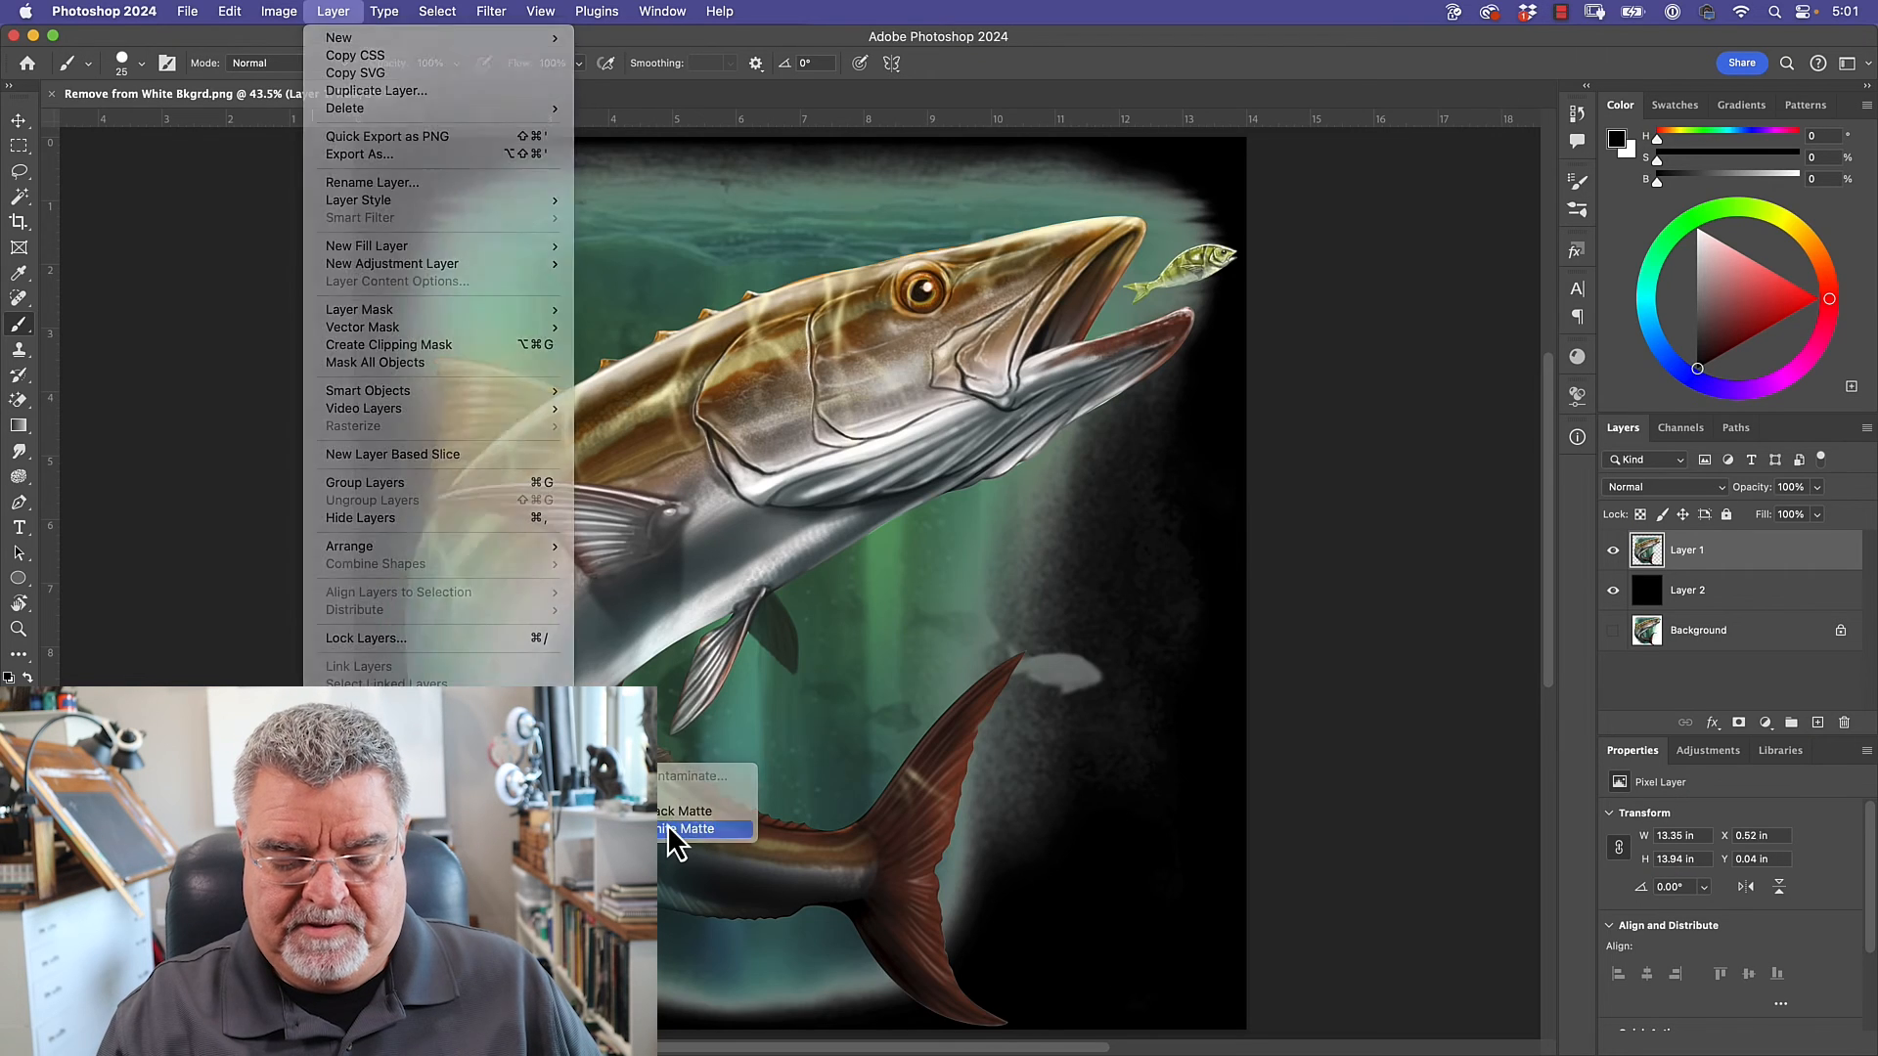
left_click(1260, 631)
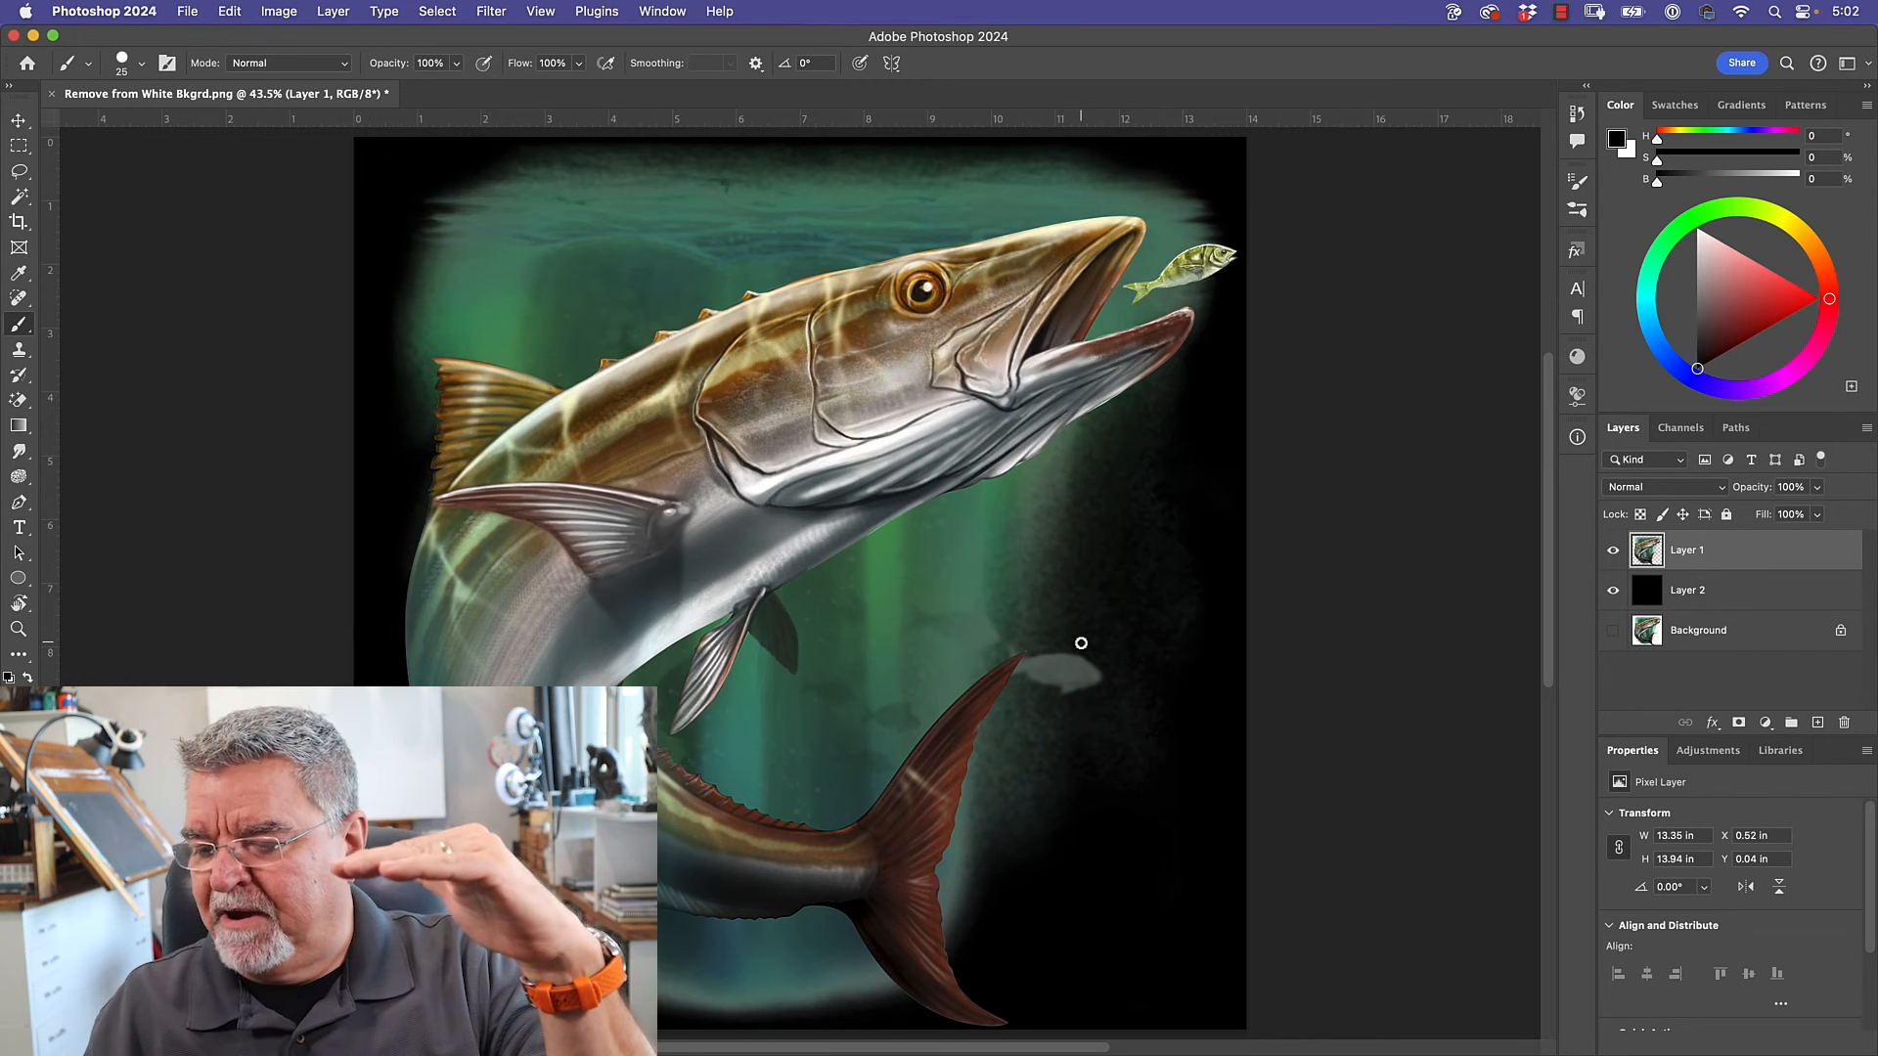
left_click(1613, 589)
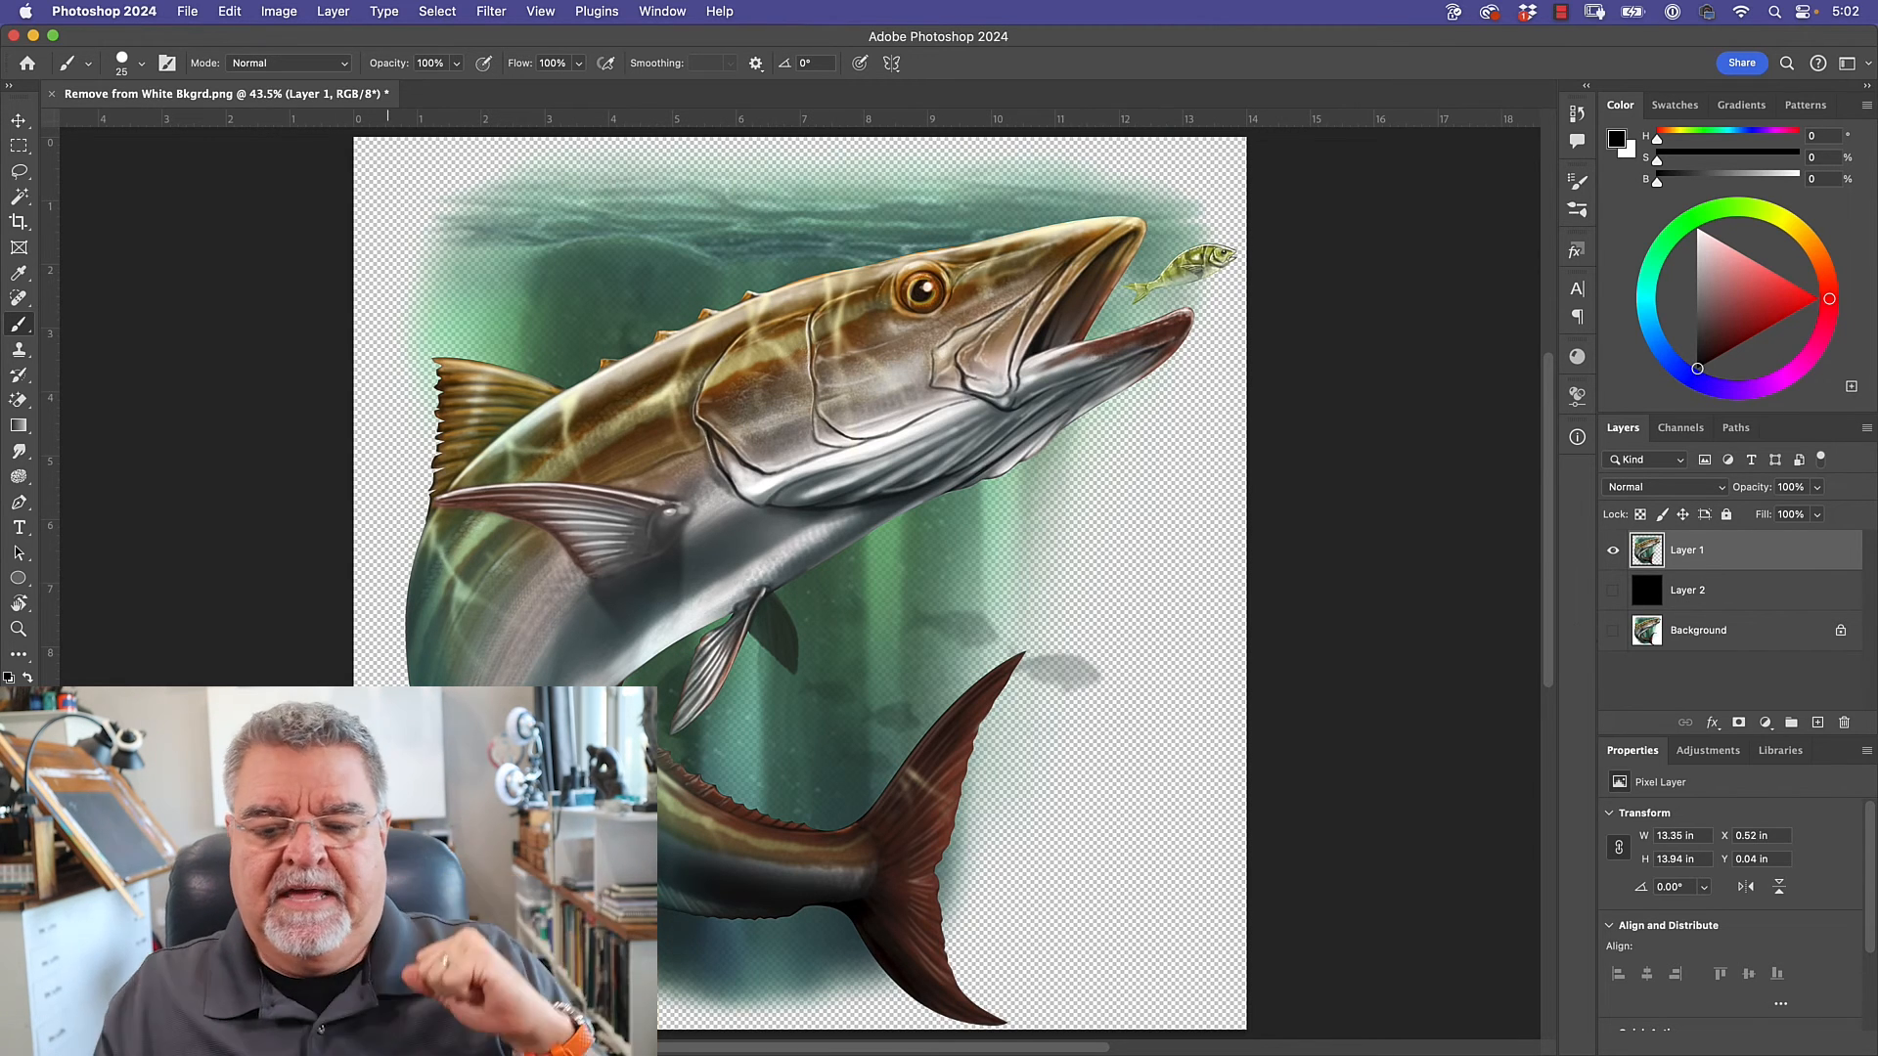